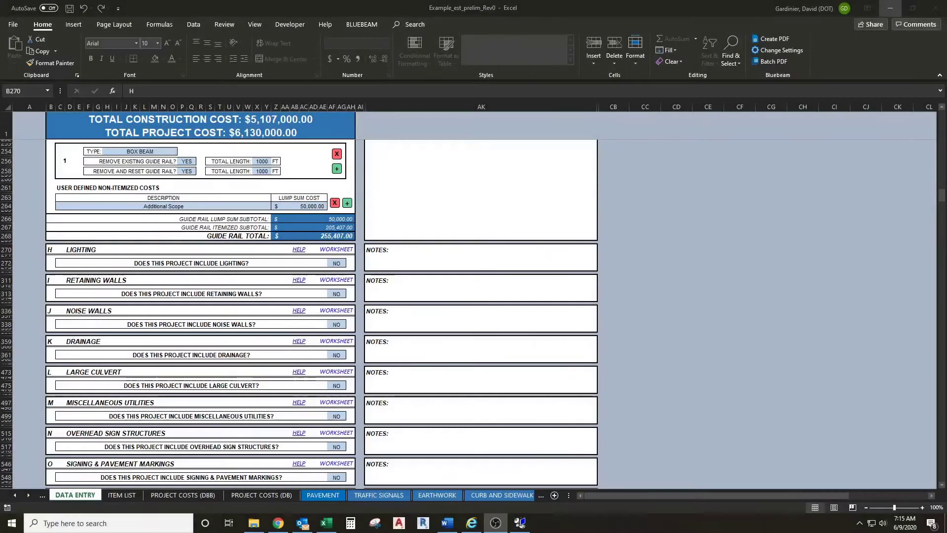
Review the completed data entry sections, from the quality control information at the sheet's beginning through guide rail and median barrier.
{"action": "key", "text": "alt+Tab"}
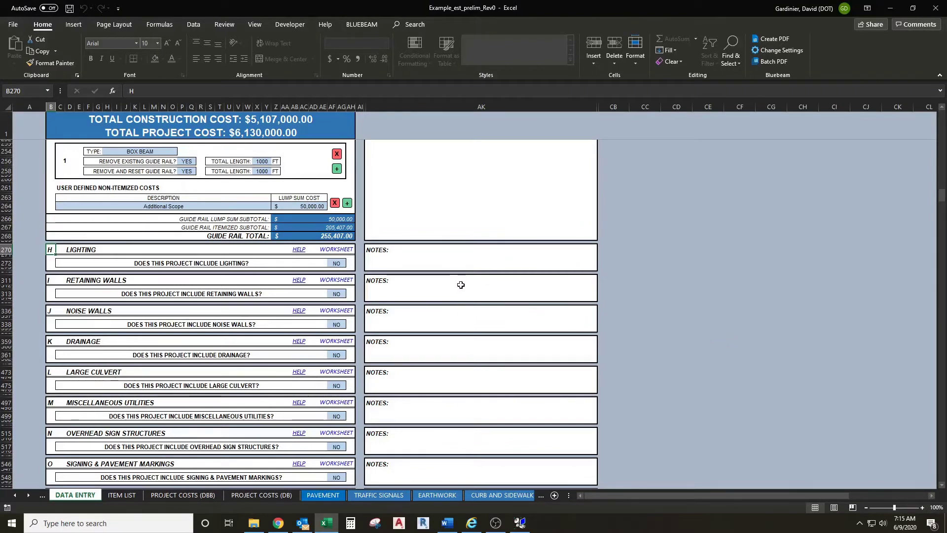
{"action": "scroll", "coordinate": [428, 275], "scroll_direction": "up", "scroll_amount": 5}
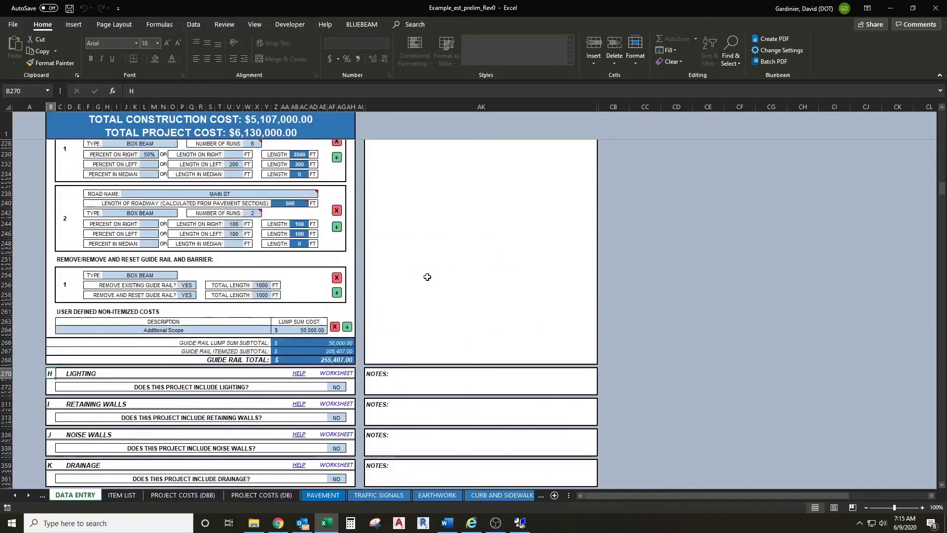
{"action": "scroll", "coordinate": [388, 287], "scroll_direction": "up", "scroll_amount": 4}
{"action": "scroll", "coordinate": [400, 288], "scroll_direction": "up", "scroll_amount": 9}
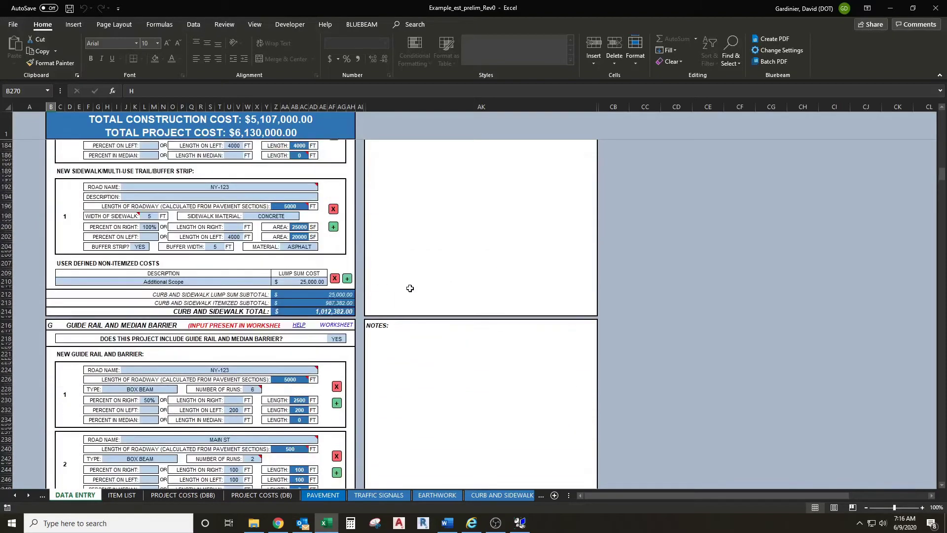
{"action": "scroll", "coordinate": [404, 293], "scroll_direction": "up", "scroll_amount": 10}
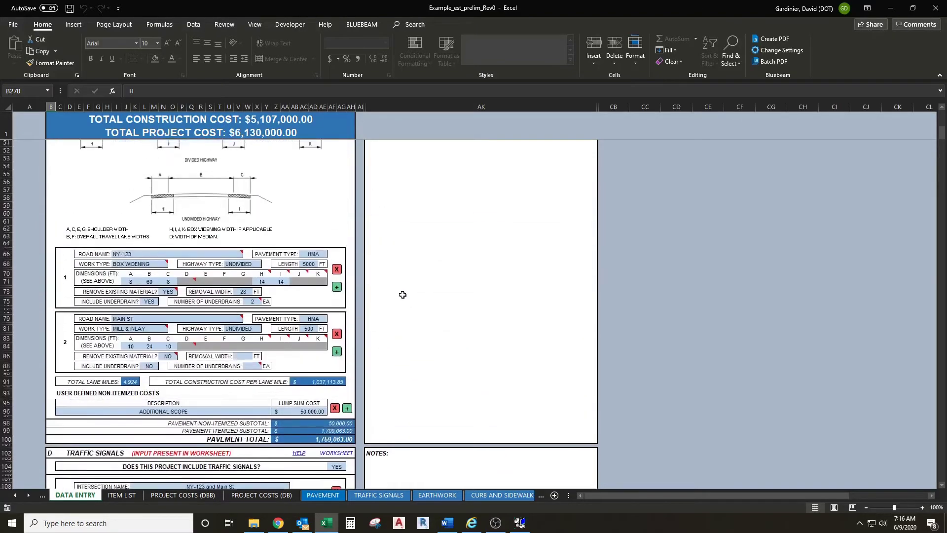
{"action": "scroll", "coordinate": [403, 295], "scroll_direction": "up", "scroll_amount": 1}
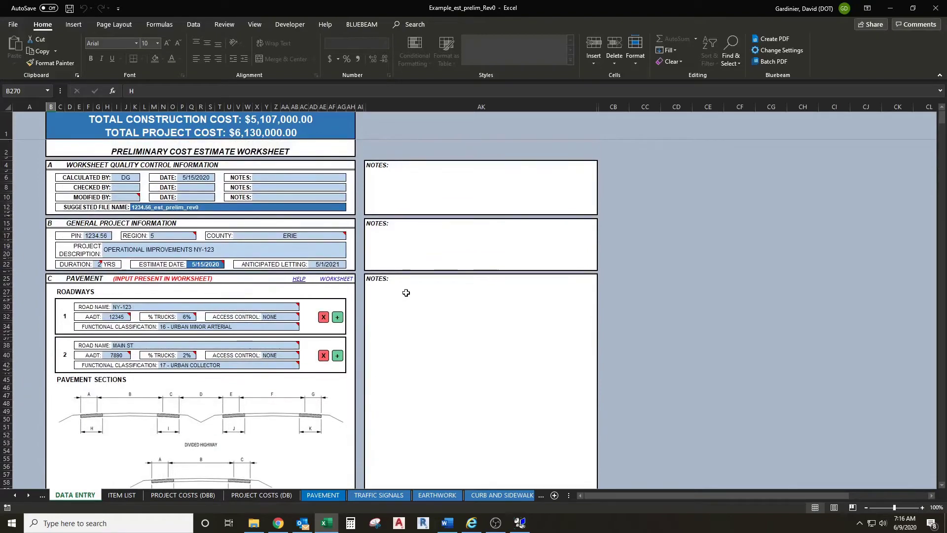
{"action": "scroll", "coordinate": [407, 293], "scroll_direction": "down", "scroll_amount": 15}
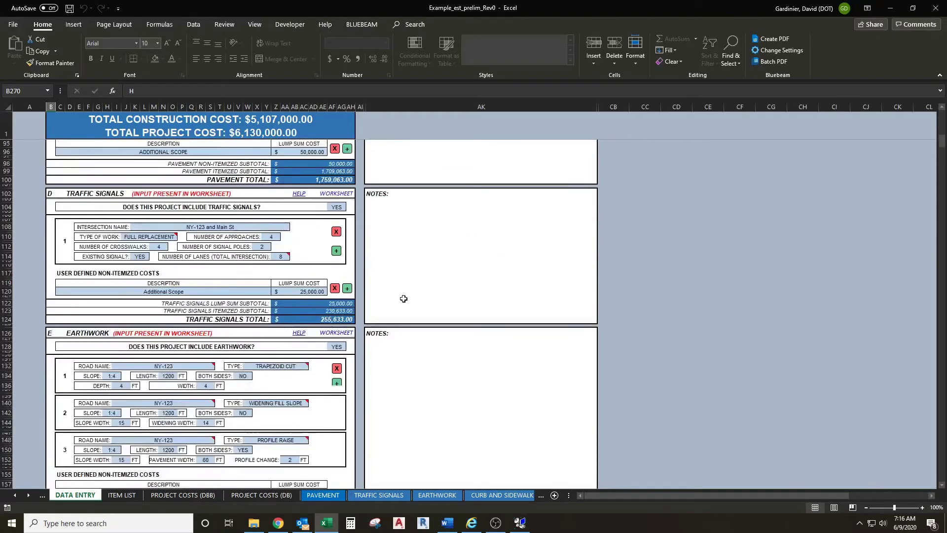
{"action": "scroll", "coordinate": [403, 298], "scroll_direction": "down", "scroll_amount": 10}
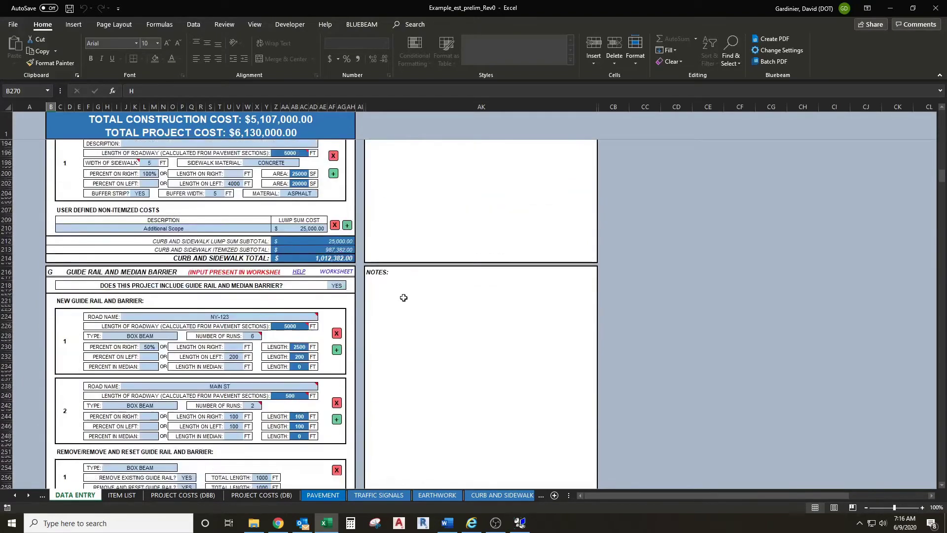
{"action": "scroll", "coordinate": [403, 297], "scroll_direction": "down", "scroll_amount": 4}
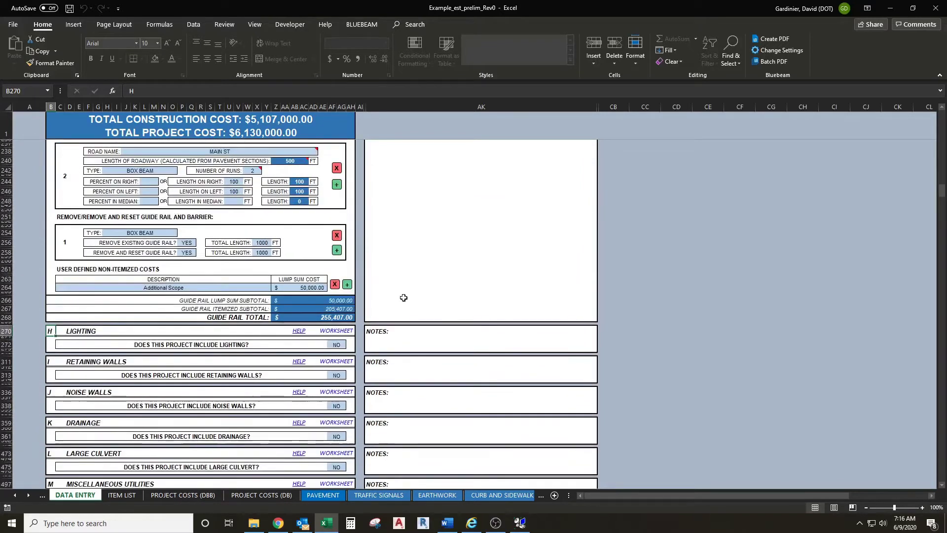
{"action": "scroll", "coordinate": [402, 298], "scroll_direction": "down", "scroll_amount": 1}
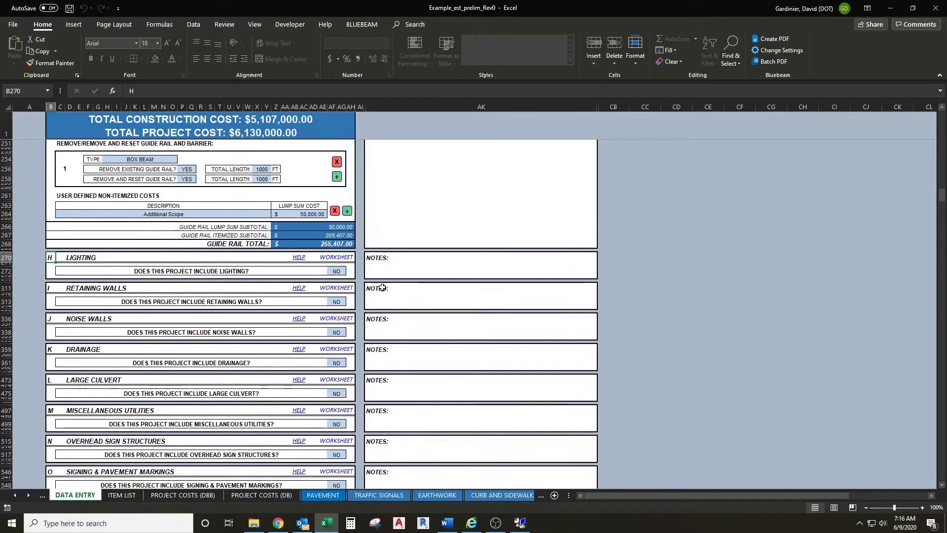
Set the answer to whether the project includes lighting to YES in section H.
{"action": "left_click", "coordinate": [340, 272]}
{"action": "left_click", "coordinate": [350, 271]}
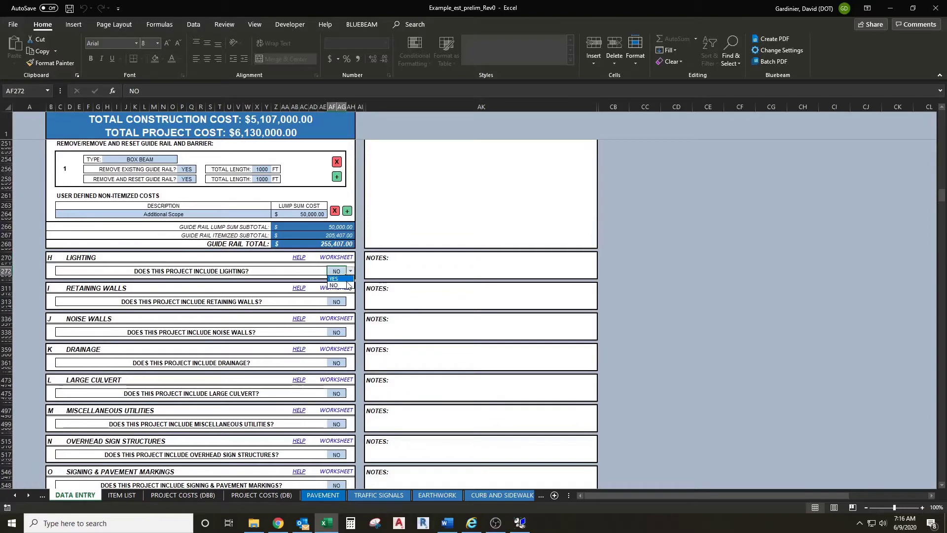
{"action": "left_click", "coordinate": [346, 280]}
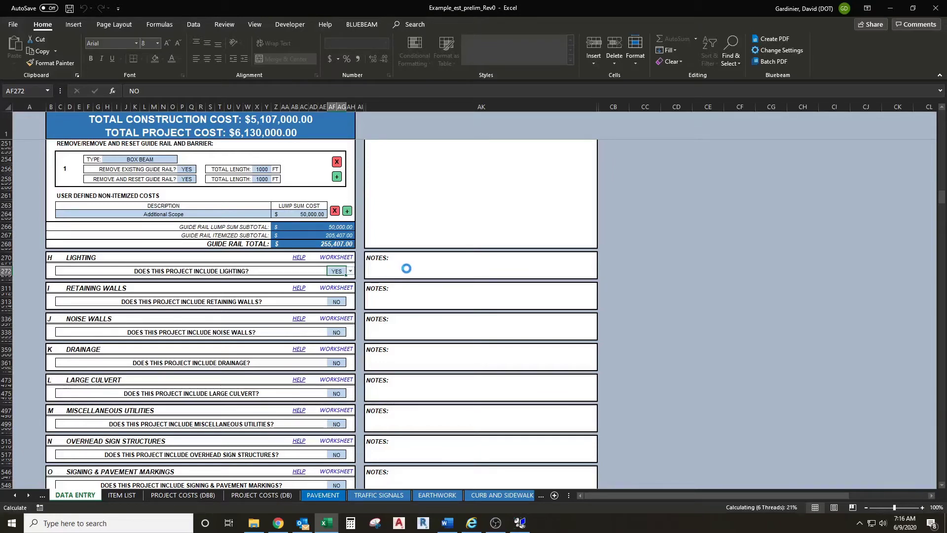
{"action": "left_click", "coordinate": [406, 268]}
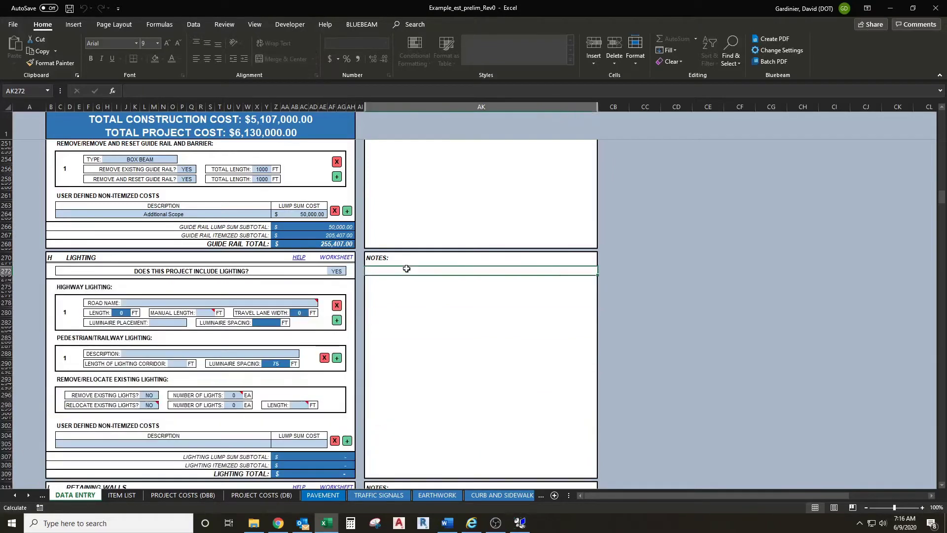
Choose NY-123 as the road name of the first highway lighting entry.
{"action": "scroll", "coordinate": [162, 304], "scroll_direction": "down", "scroll_amount": 3}
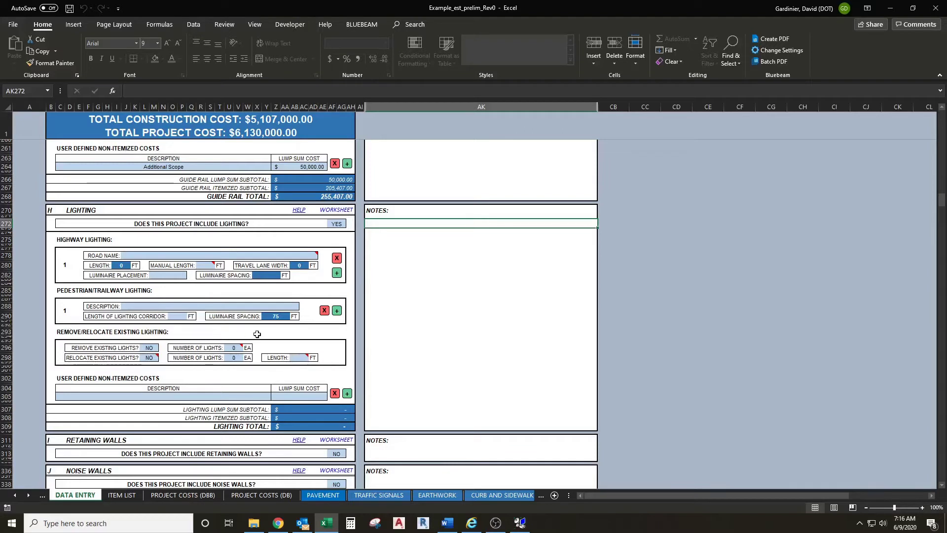
{"action": "left_click", "coordinate": [200, 256]}
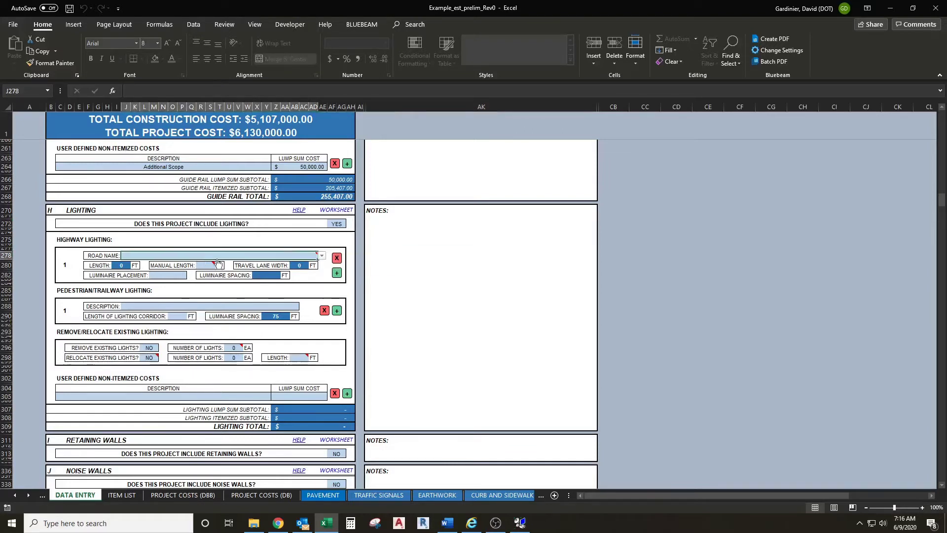
{"action": "left_click", "coordinate": [322, 257]}
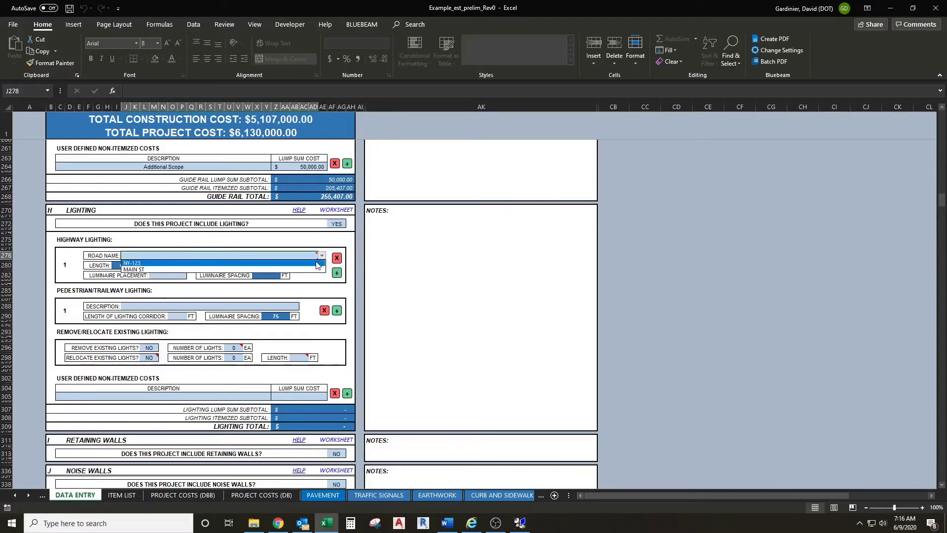
{"action": "left_click", "coordinate": [318, 263]}
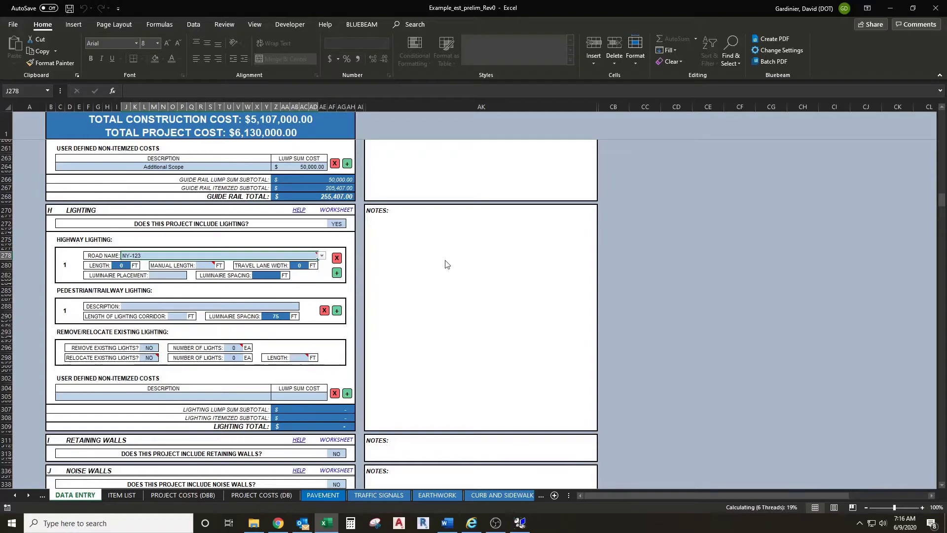
Examine the road names defined under Roadways in the Pavement section, which supply the lighting section's road choices.
{"action": "scroll", "coordinate": [444, 265], "scroll_direction": "up", "scroll_amount": 15}
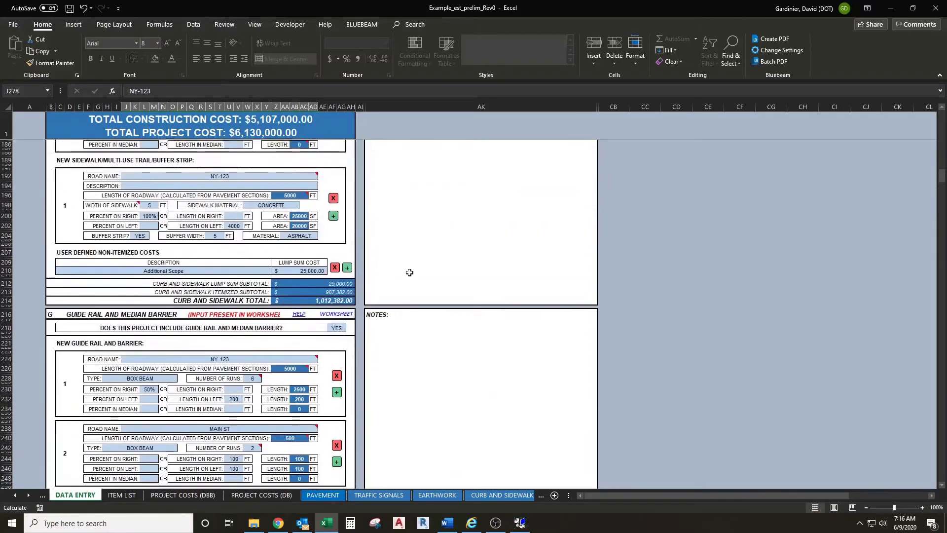
{"action": "scroll", "coordinate": [412, 274], "scroll_direction": "up", "scroll_amount": 20}
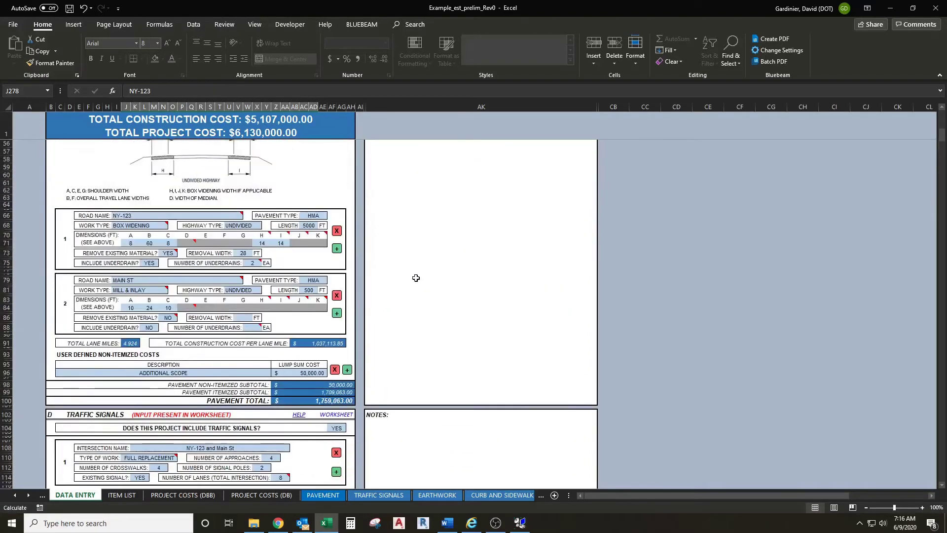
{"action": "scroll", "coordinate": [416, 278], "scroll_direction": "up", "scroll_amount": 9}
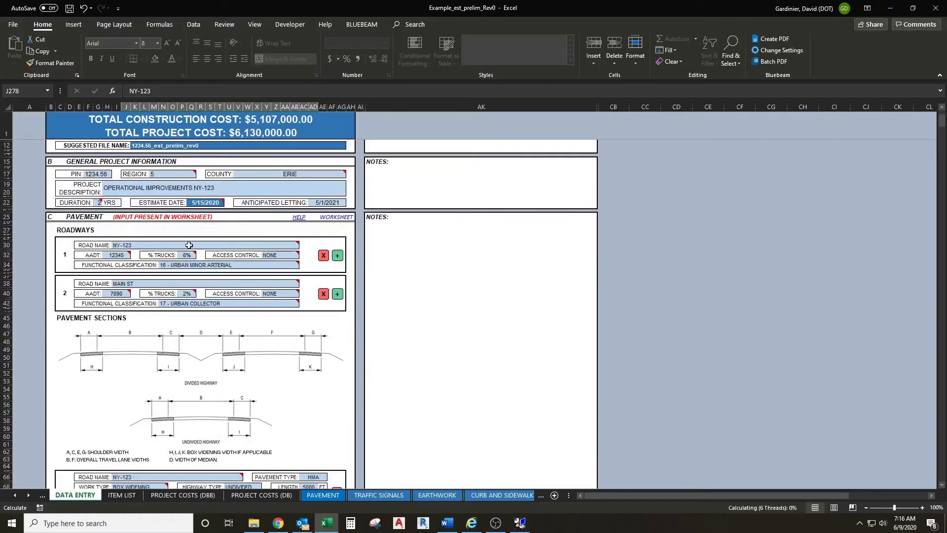
{"action": "left_click", "coordinate": [169, 284]}
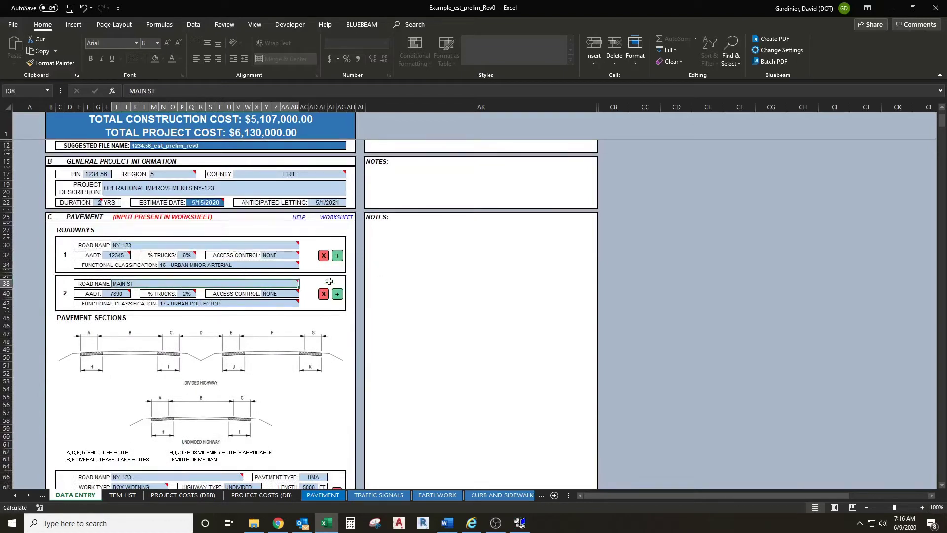
{"action": "left_click", "coordinate": [398, 285]}
{"action": "scroll", "coordinate": [425, 322], "scroll_direction": "down", "scroll_amount": 1}
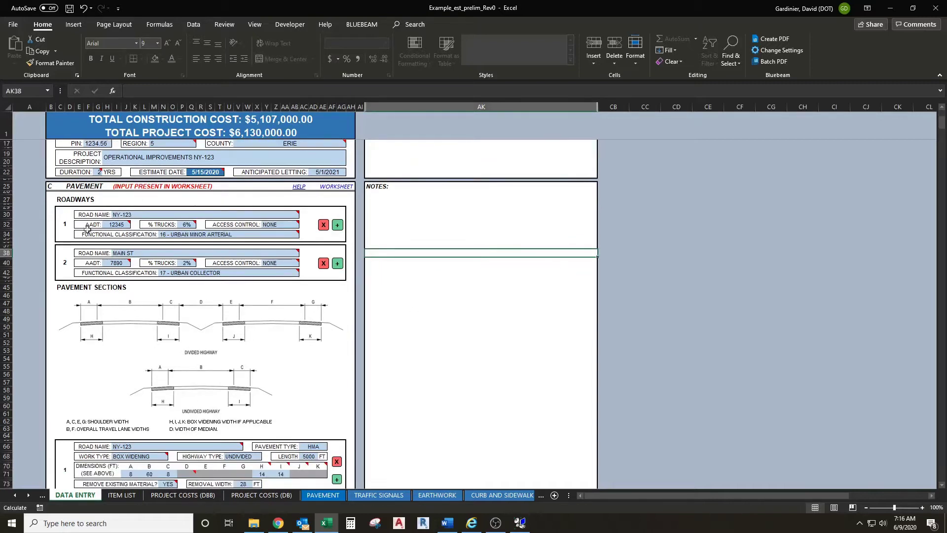
{"action": "scroll", "coordinate": [91, 202], "scroll_direction": "down", "scroll_amount": 1}
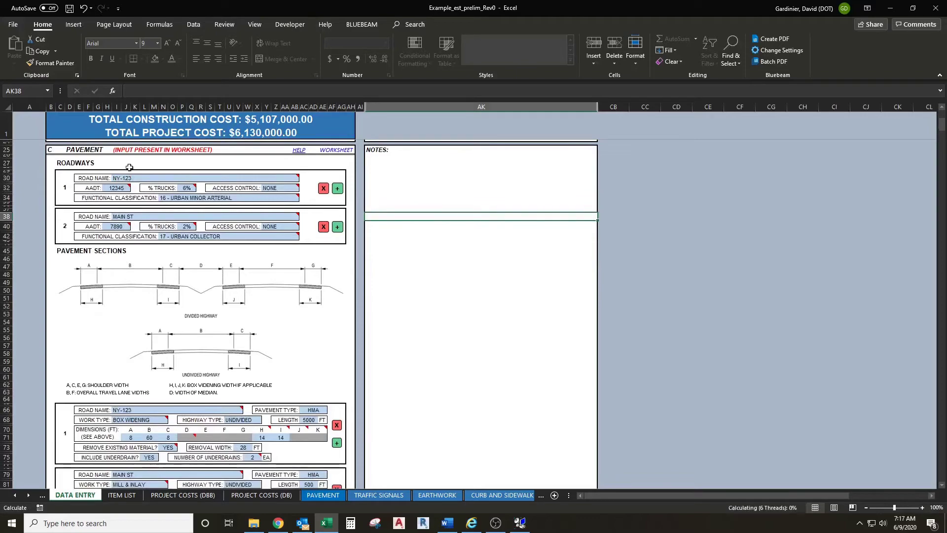
{"action": "scroll", "coordinate": [170, 223], "scroll_direction": "down", "scroll_amount": 20}
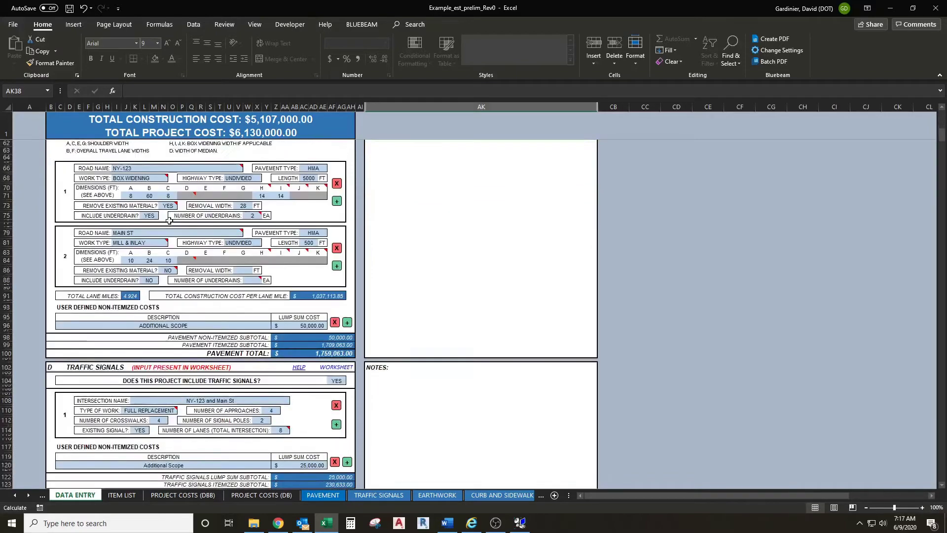
{"action": "scroll", "coordinate": [167, 222], "scroll_direction": "down", "scroll_amount": 20}
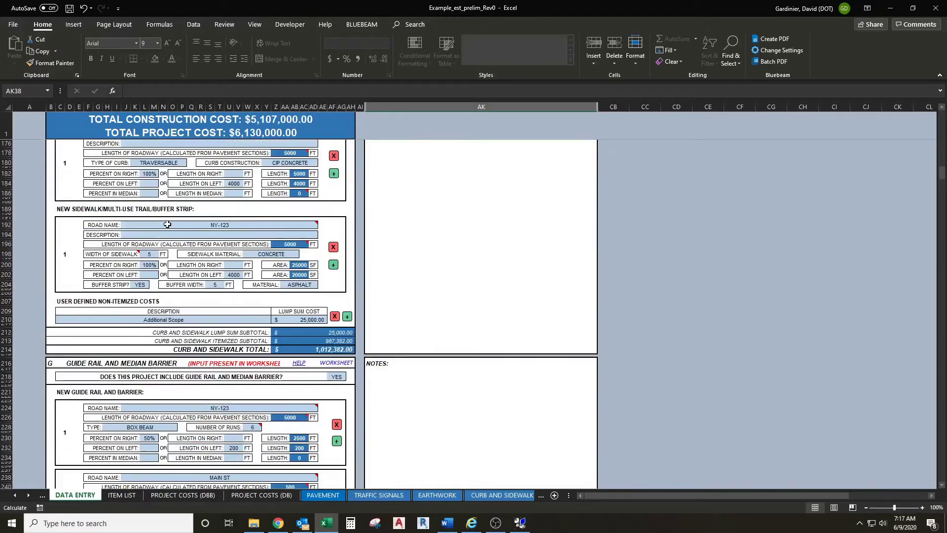
{"action": "scroll", "coordinate": [165, 225], "scroll_direction": "down", "scroll_amount": 5}
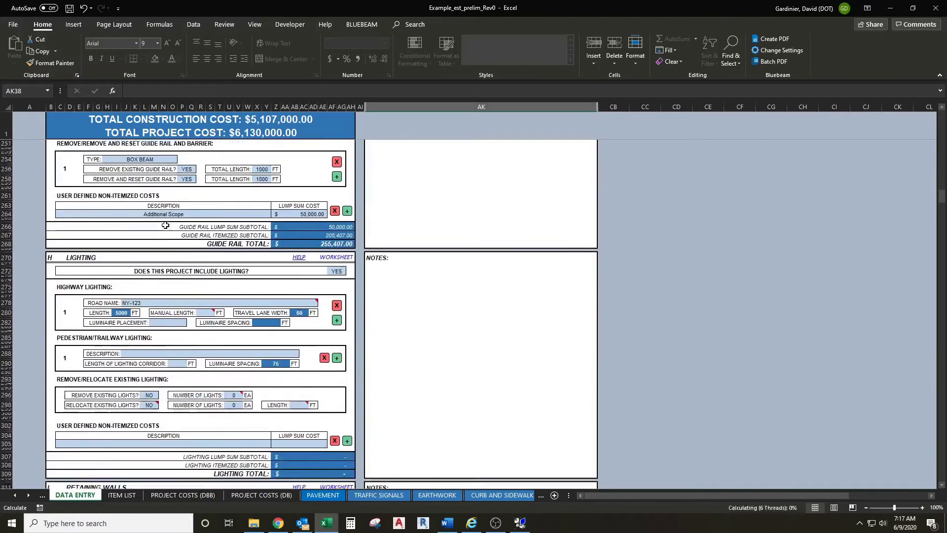
Compare the calculated highway lighting length for NY-123 with the length entered in its pavement section.
{"action": "left_click", "coordinate": [125, 265]}
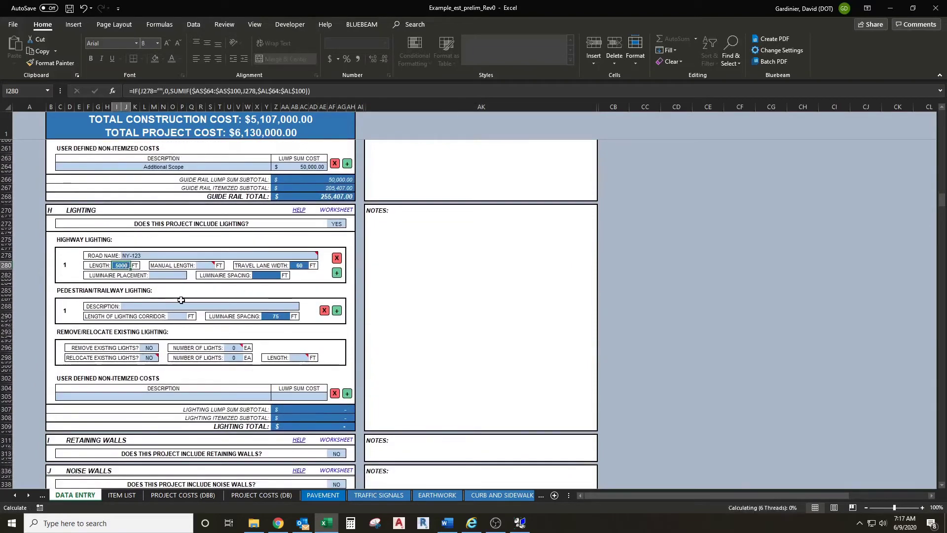
{"action": "scroll", "coordinate": [360, 325], "scroll_direction": "up", "scroll_amount": 15}
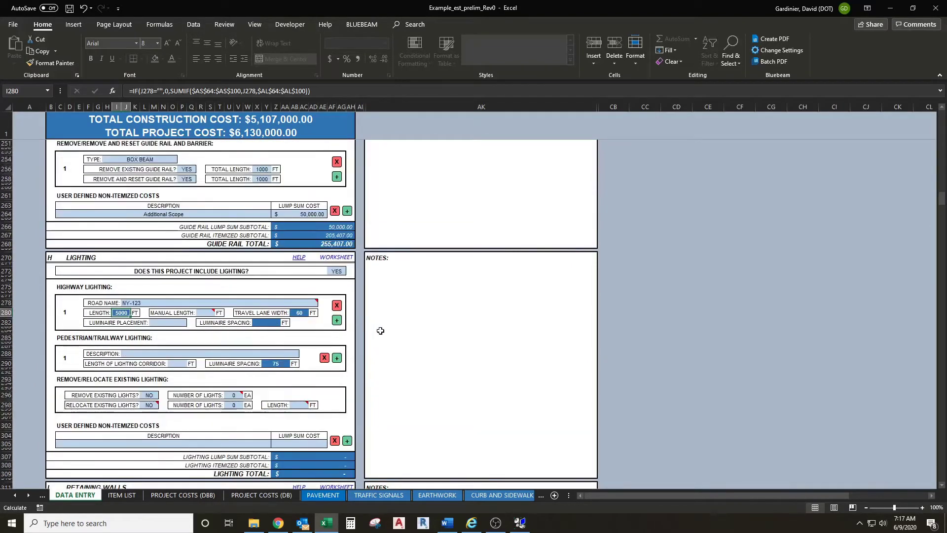
{"action": "scroll", "coordinate": [409, 329], "scroll_direction": "up", "scroll_amount": 15}
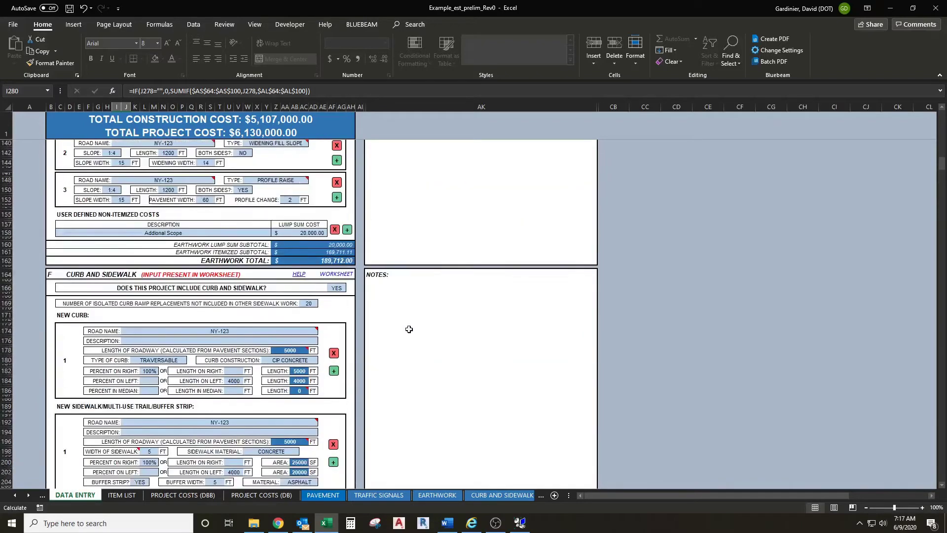
{"action": "scroll", "coordinate": [411, 328], "scroll_direction": "up", "scroll_amount": 5}
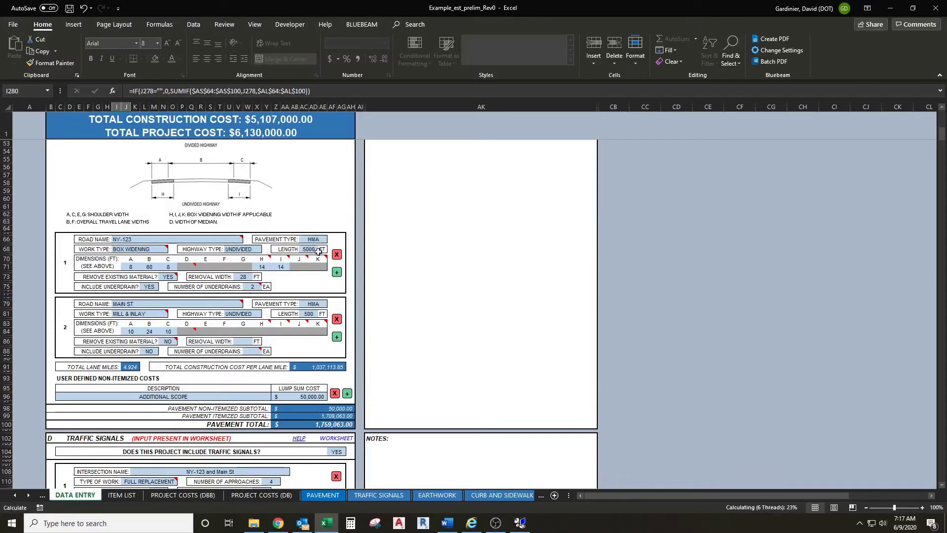
{"action": "scroll", "coordinate": [293, 310], "scroll_direction": "down", "scroll_amount": 20}
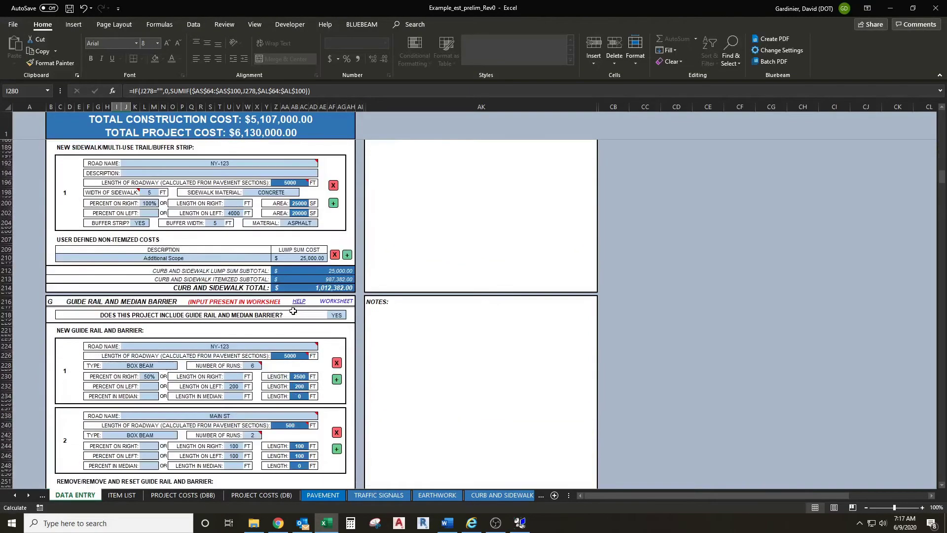
{"action": "scroll", "coordinate": [293, 310], "scroll_direction": "down", "scroll_amount": 20}
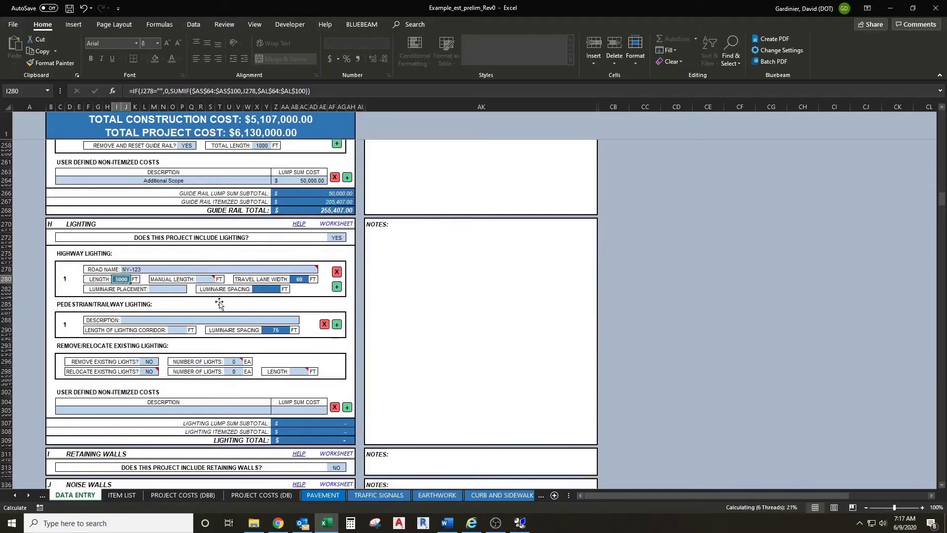
Set the luminaire placement of the NY-123 highway lighting entry to BOTH SIDES.
{"action": "mouse_move", "coordinate": [208, 280]}
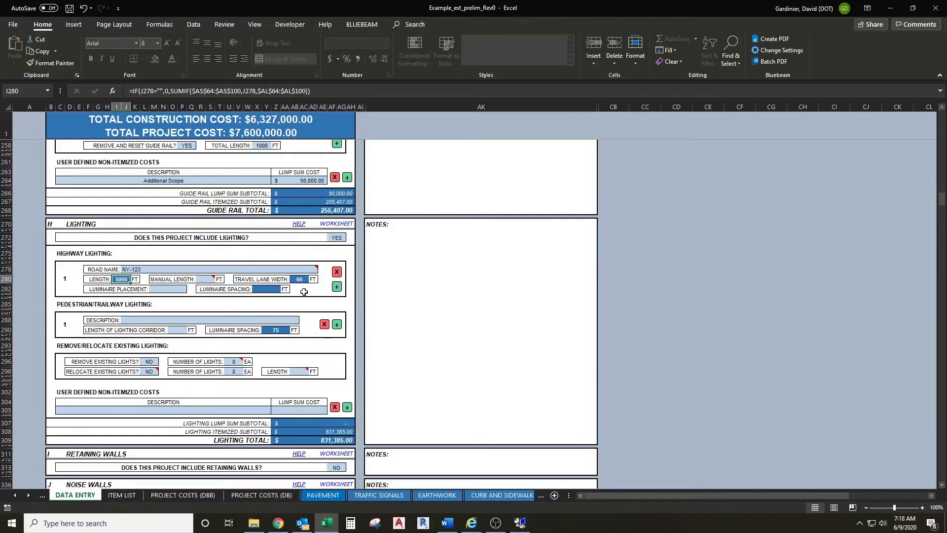
{"action": "left_click", "coordinate": [184, 292]}
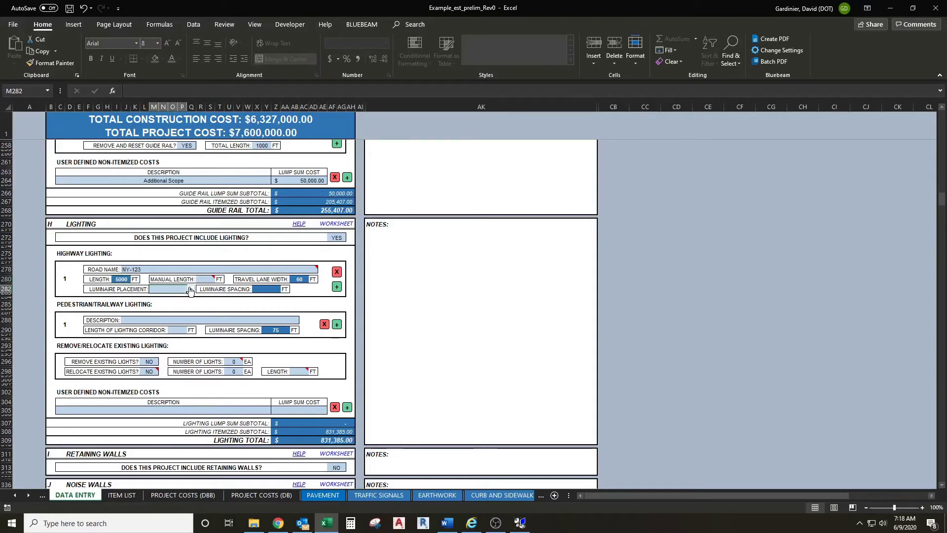
{"action": "left_click", "coordinate": [191, 290]}
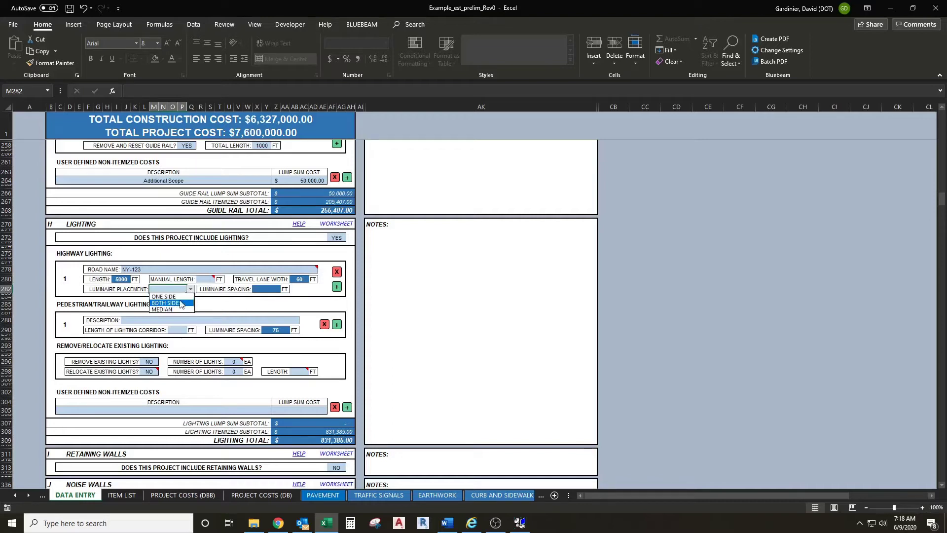
{"action": "left_click", "coordinate": [180, 303]}
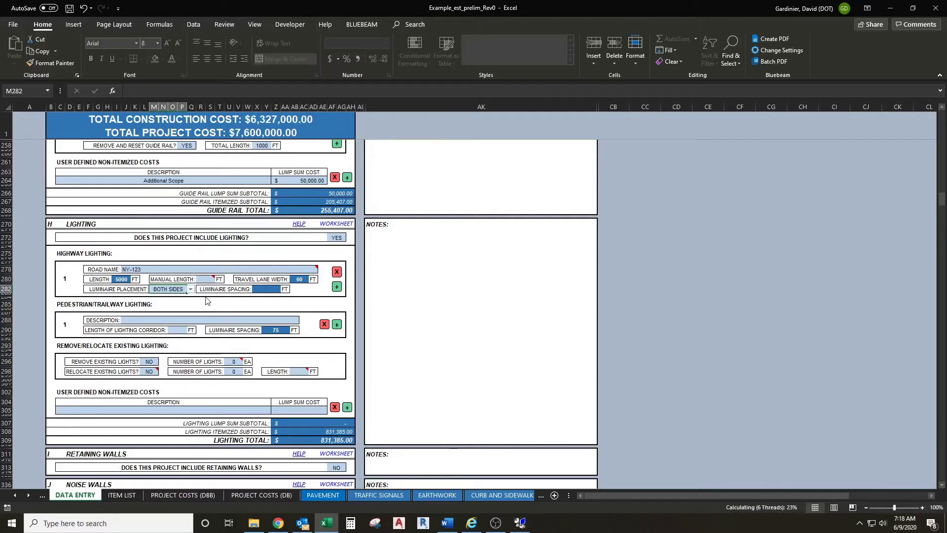
Set the luminaire placement of the NY-123 highway lighting entry to ONE SIDE.
{"action": "left_click", "coordinate": [270, 290]}
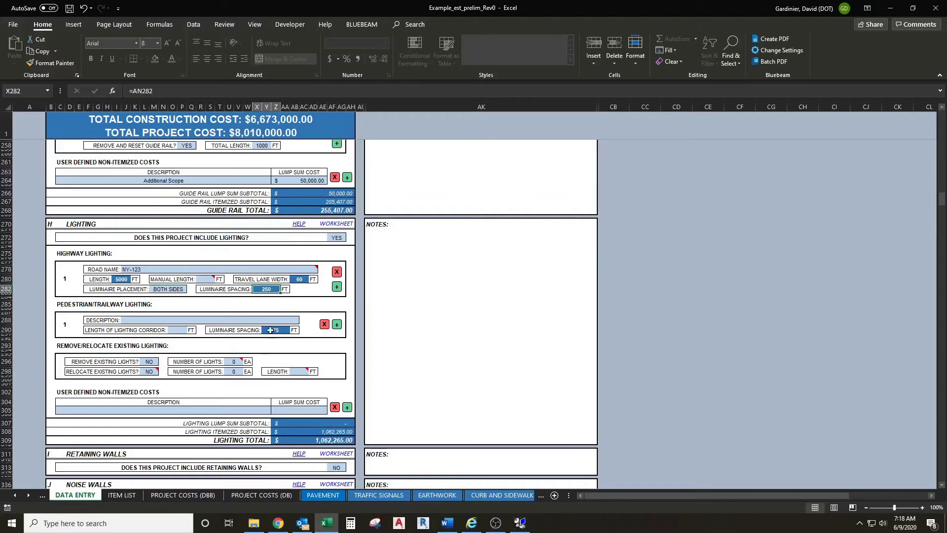
{"action": "left_click", "coordinate": [184, 290]}
{"action": "left_click", "coordinate": [190, 289]}
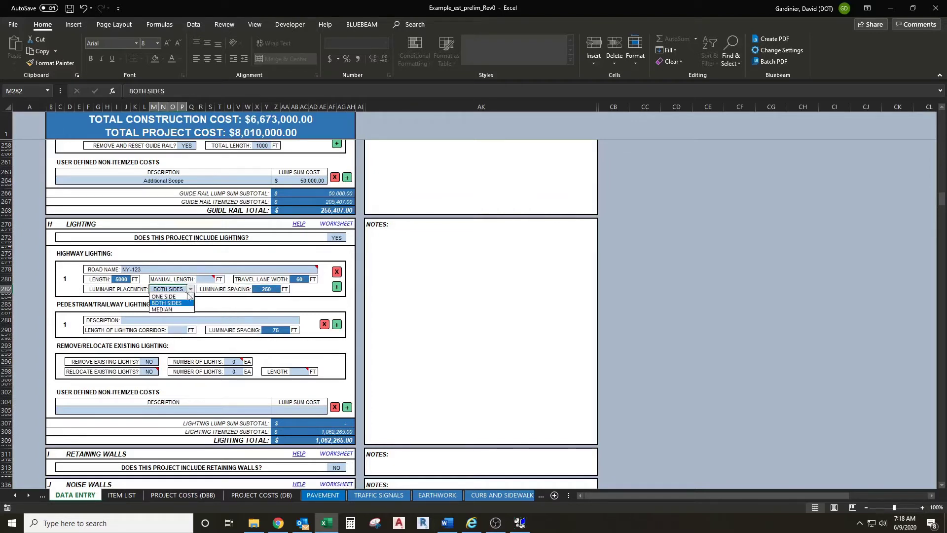
{"action": "left_click", "coordinate": [184, 297]}
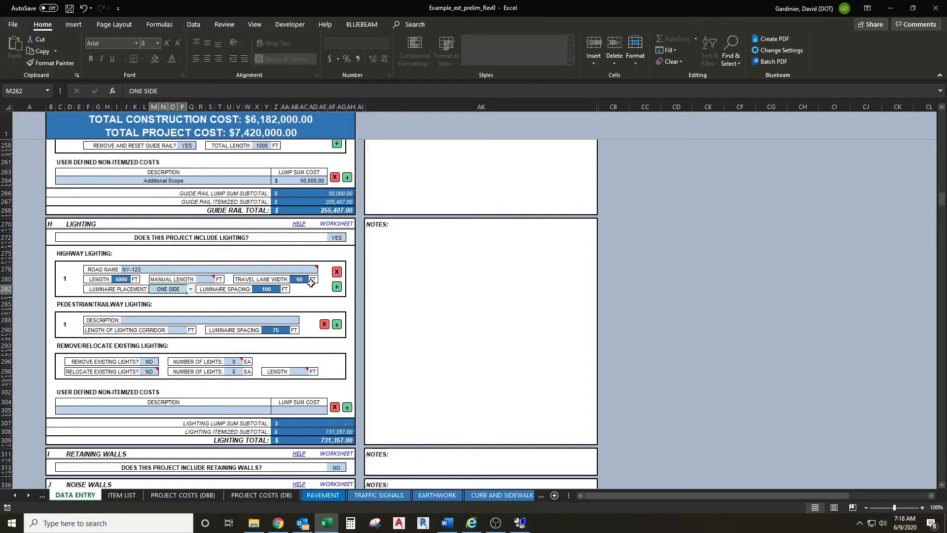
Add a second highway lighting entry and choose MAIN ST as its road name.
{"action": "left_click", "coordinate": [337, 289]}
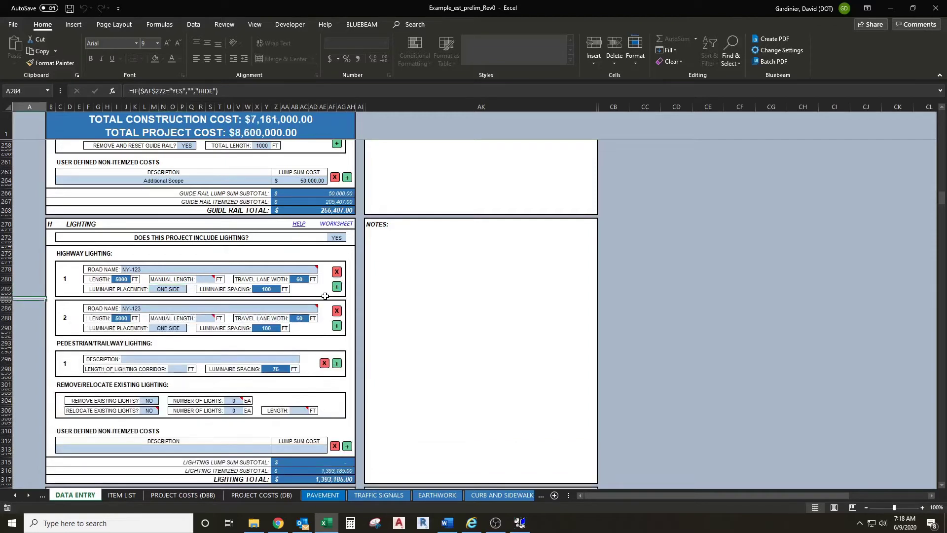
{"action": "left_click", "coordinate": [314, 308]}
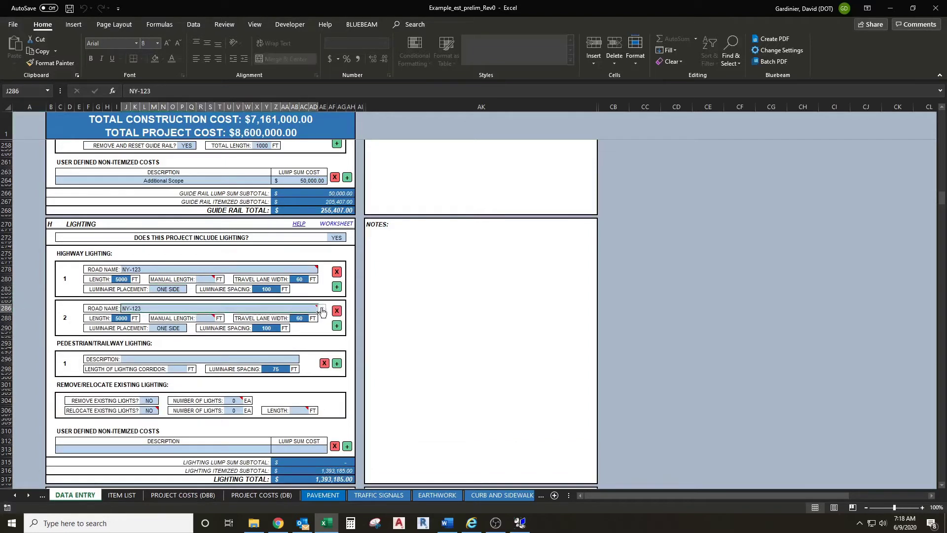
{"action": "left_click", "coordinate": [322, 309]}
{"action": "left_click", "coordinate": [315, 324]}
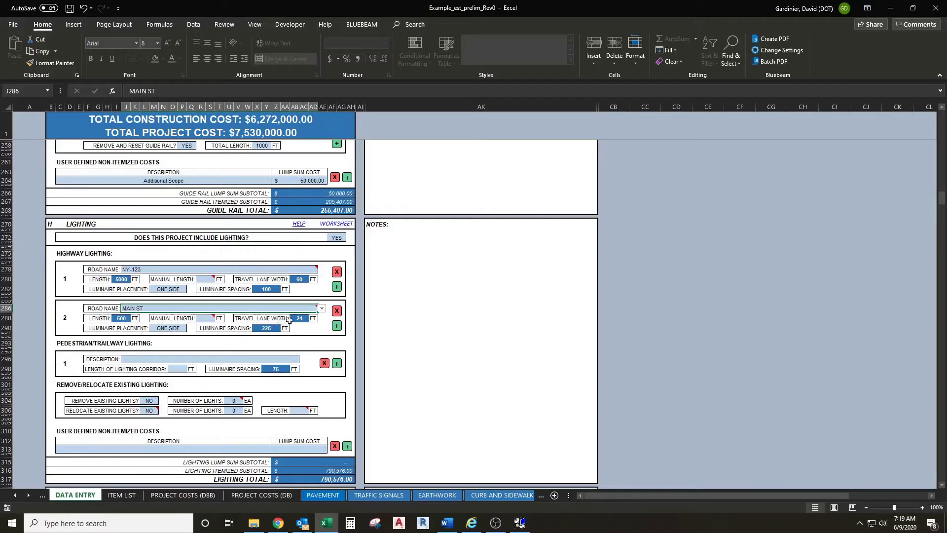
Change the luminaire placement of the NY-123 highway lighting entry back to BOTH SIDES.
{"action": "left_click", "coordinate": [173, 289]}
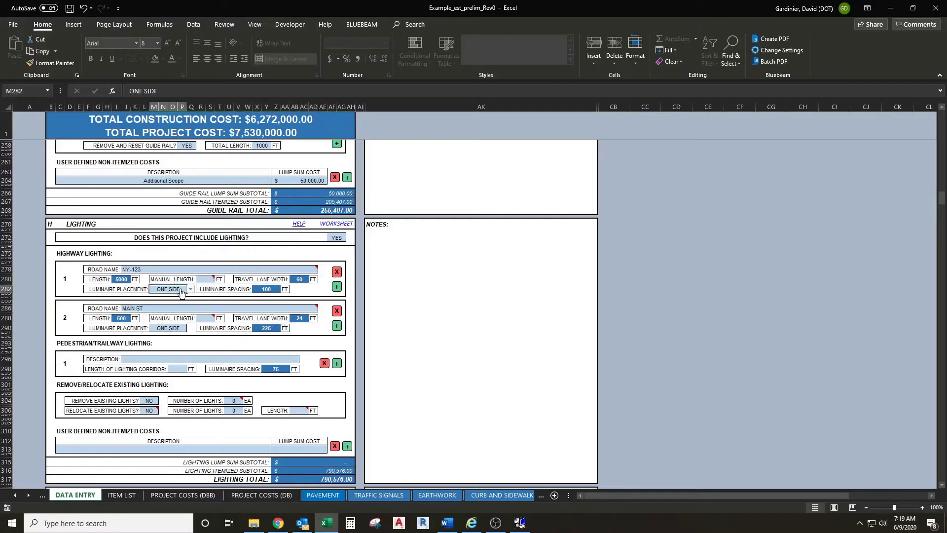
{"action": "left_click", "coordinate": [190, 290]}
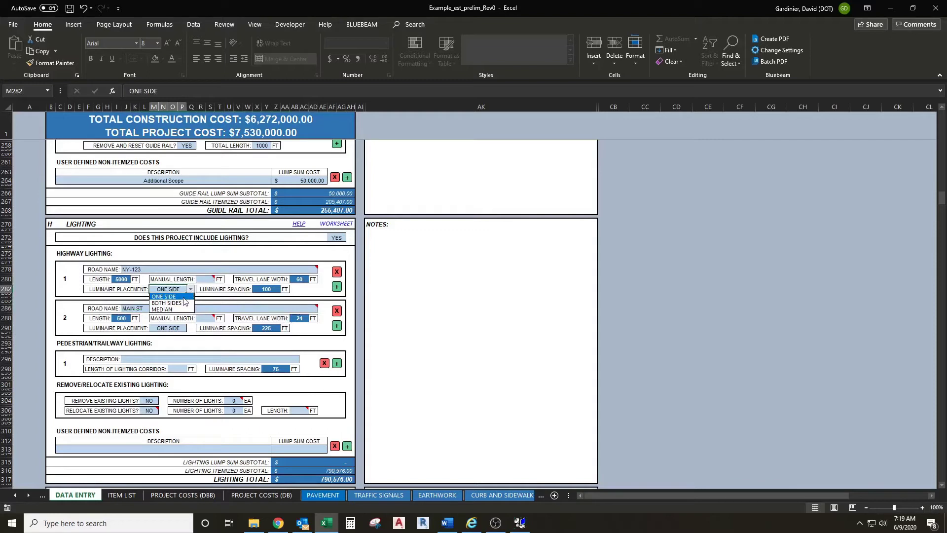
{"action": "left_click", "coordinate": [167, 302]}
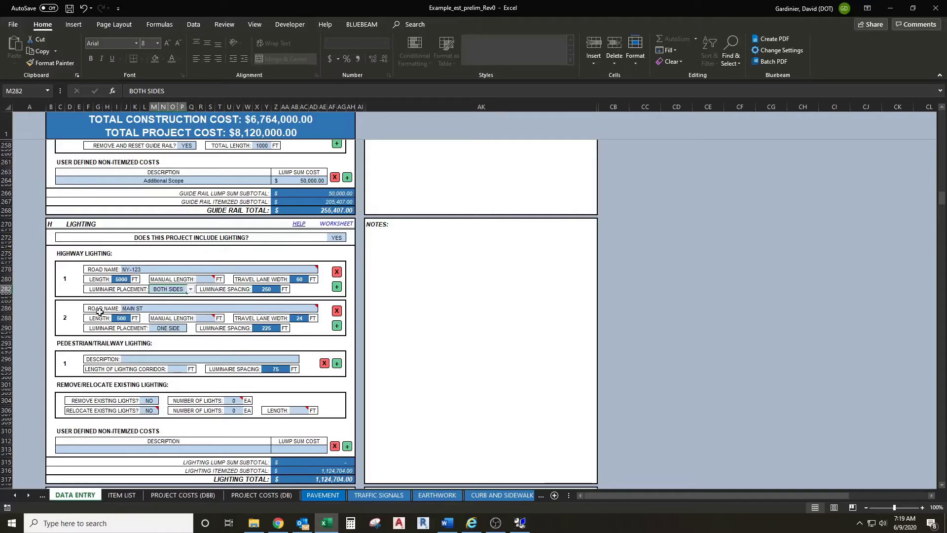
Describe the first pedestrian lighting entry as Multi Use Path and set its length of lighting corridor to 2500 ft.
{"action": "scroll", "coordinate": [134, 318], "scroll_direction": "down", "scroll_amount": 1}
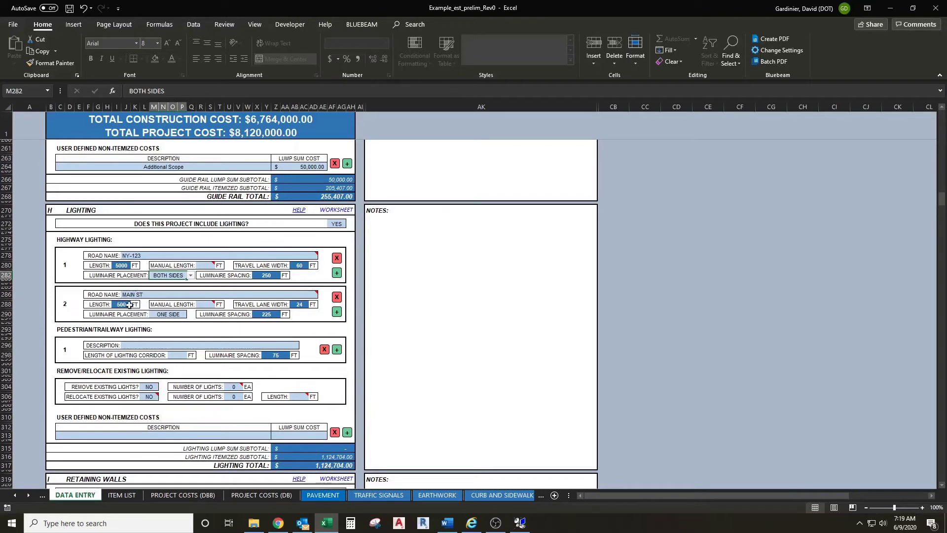
{"action": "scroll", "coordinate": [213, 325], "scroll_direction": "down", "scroll_amount": 3}
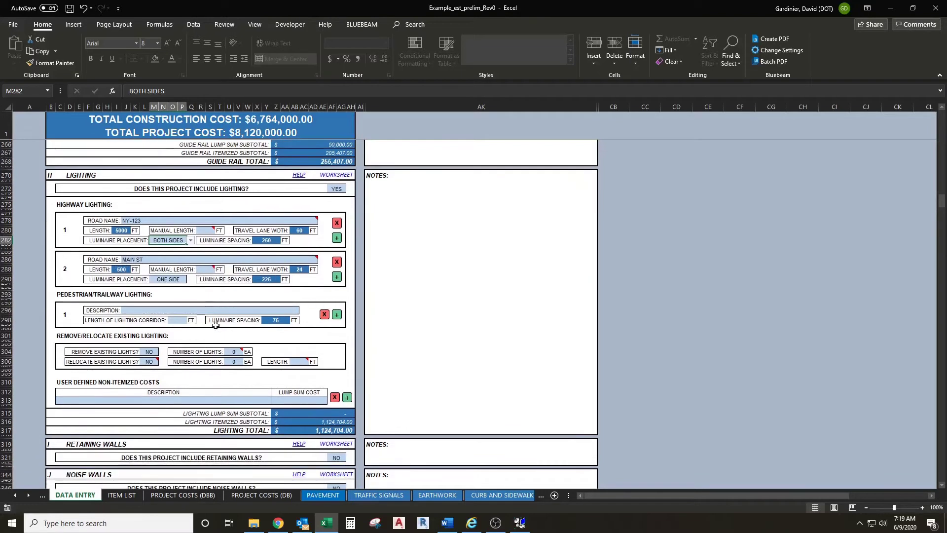
{"action": "scroll", "coordinate": [249, 289], "scroll_direction": "down", "scroll_amount": 2}
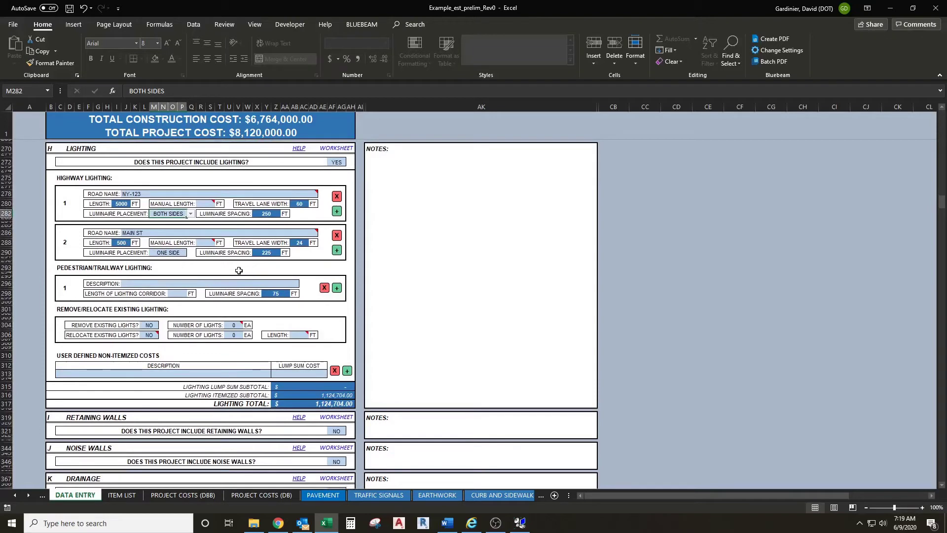
{"action": "left_click", "coordinate": [191, 282]}
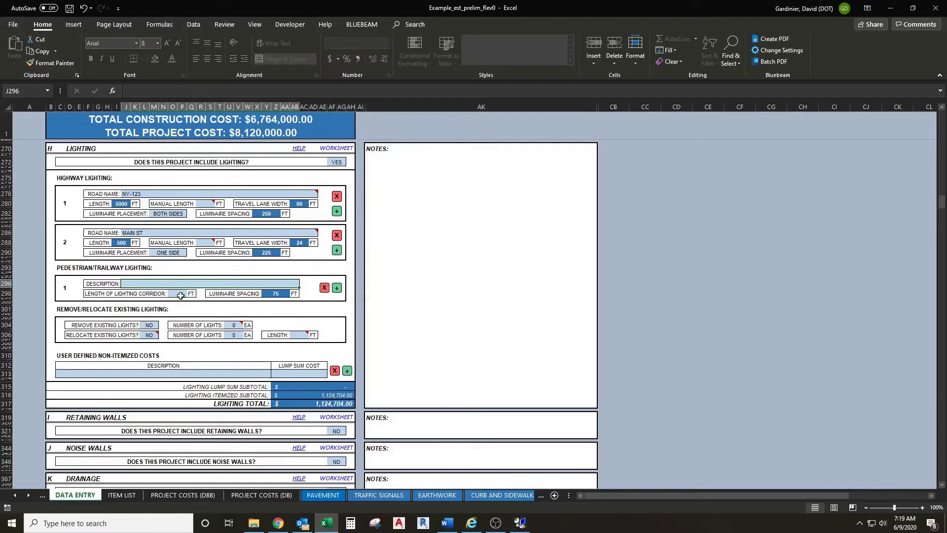
{"action": "type", "text": "Multi"}
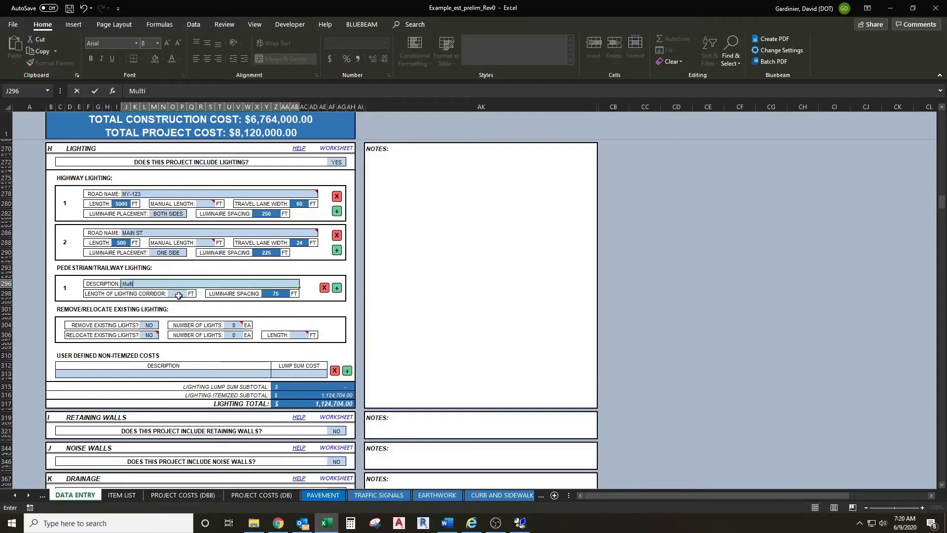
{"action": "type", "text": " Use Path"}
{"action": "left_click", "coordinate": [179, 295]}
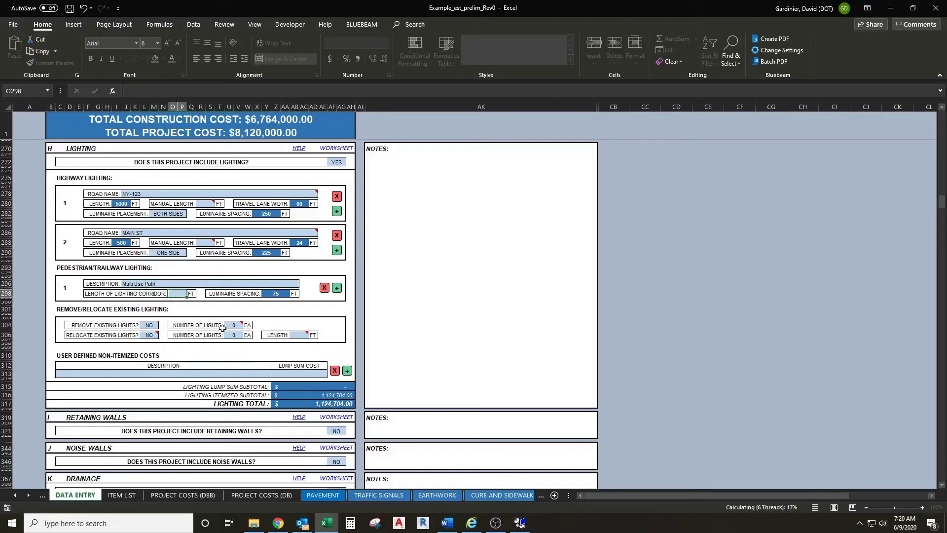
{"action": "type", "text": "2500"}
{"action": "left_click", "coordinate": [209, 315]}
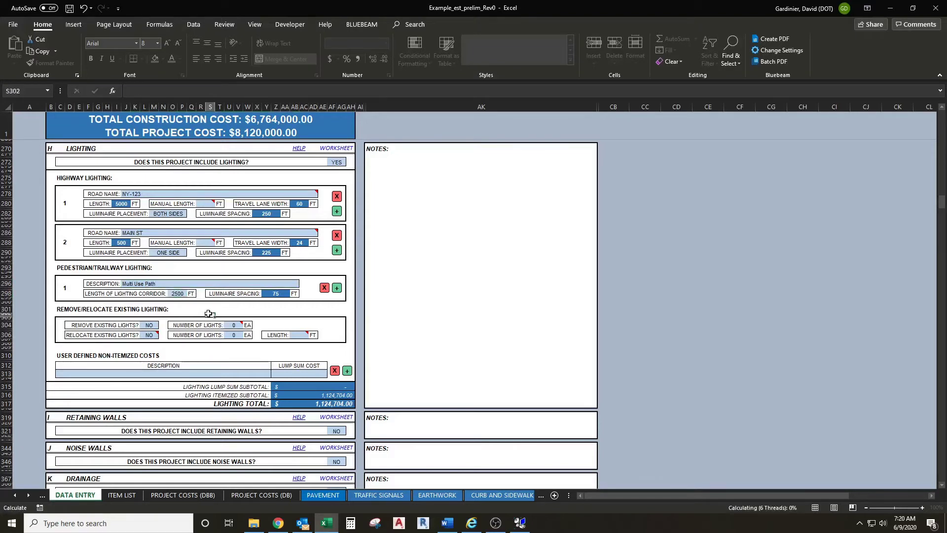
{"action": "left_click", "coordinate": [274, 294]}
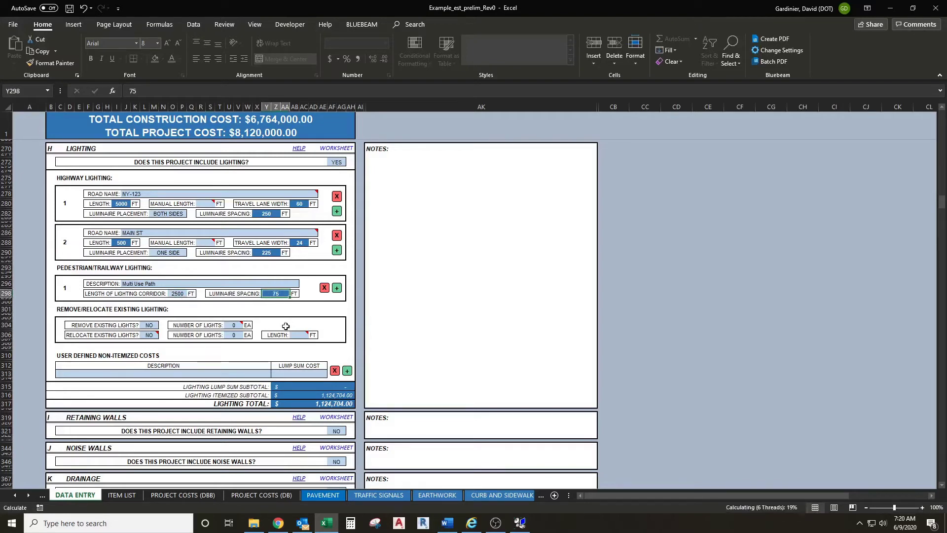
Examine the YES/NO choices for removing and relocating existing lights, along with the relocation length field.
{"action": "scroll", "coordinate": [279, 317], "scroll_direction": "down", "scroll_amount": 1}
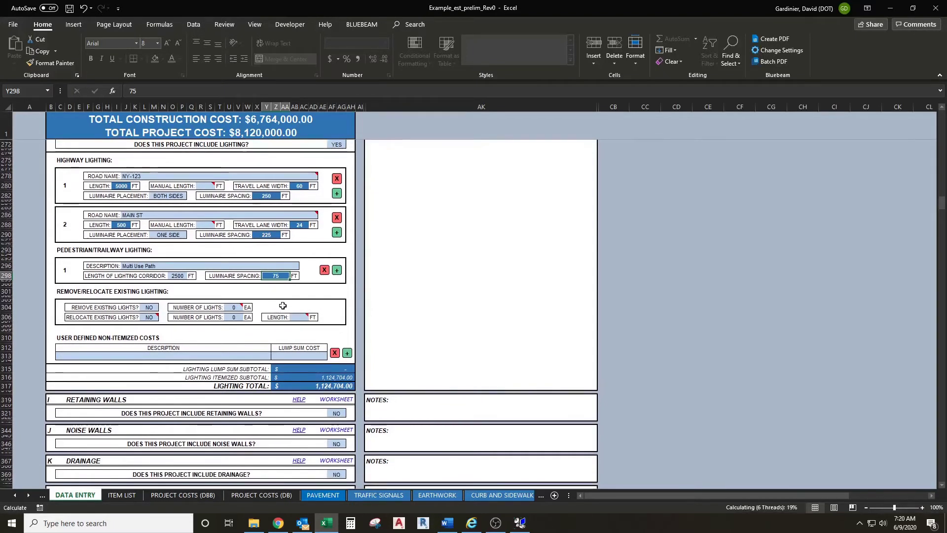
{"action": "scroll", "coordinate": [281, 301], "scroll_direction": "down", "scroll_amount": 1}
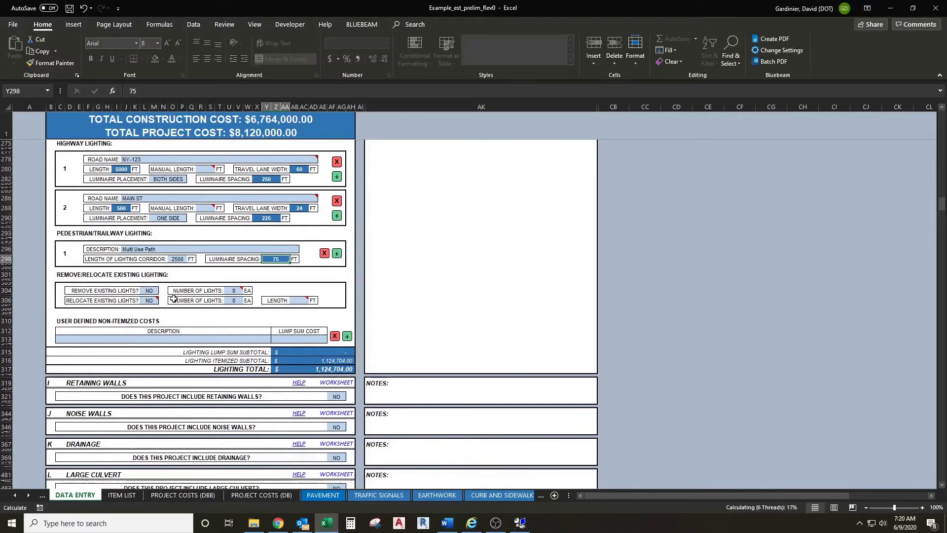
{"action": "left_click", "coordinate": [163, 296]}
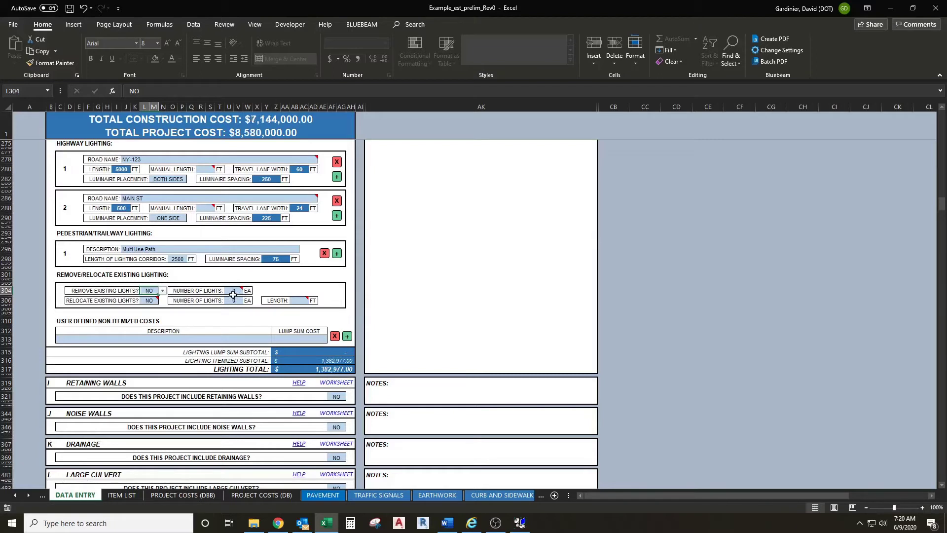
{"action": "mouse_move", "coordinate": [239, 290]}
{"action": "left_click", "coordinate": [162, 290]}
{"action": "left_click", "coordinate": [147, 303]}
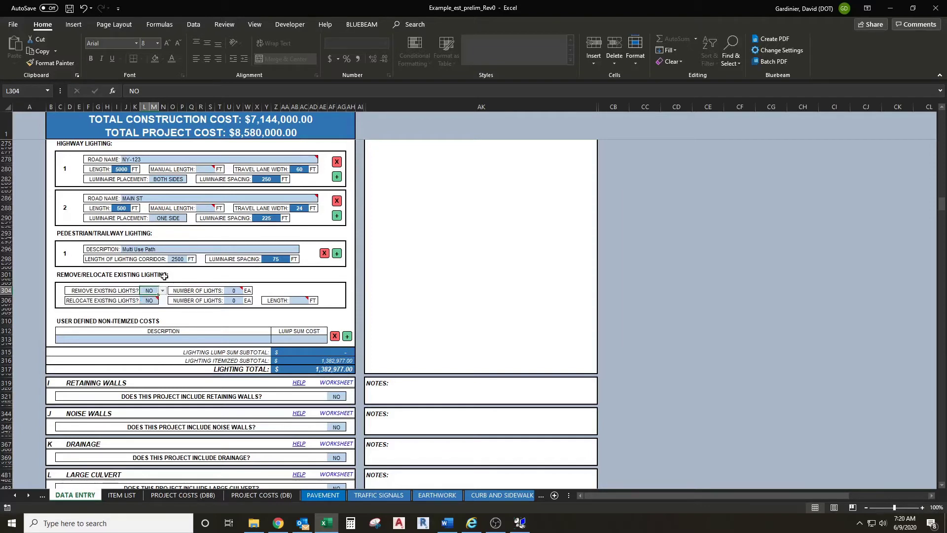
{"action": "left_click", "coordinate": [151, 300]}
{"action": "left_click", "coordinate": [162, 300]}
{"action": "left_click", "coordinate": [148, 313]}
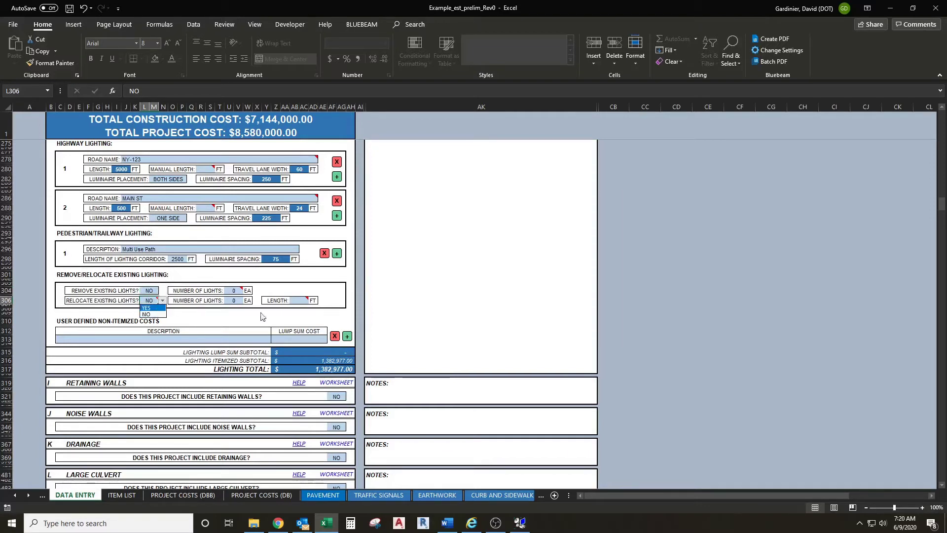
{"action": "left_click", "coordinate": [298, 300]}
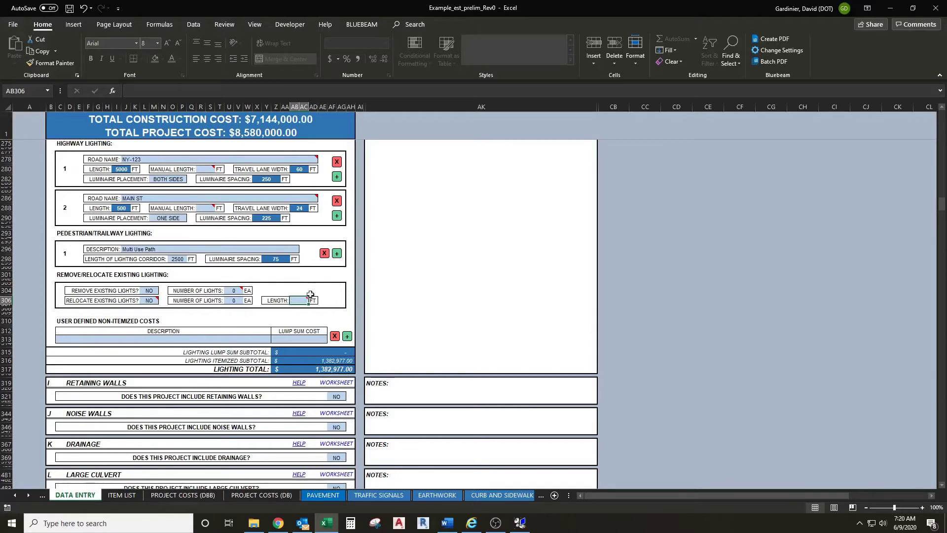
{"action": "left_click", "coordinate": [148, 302]}
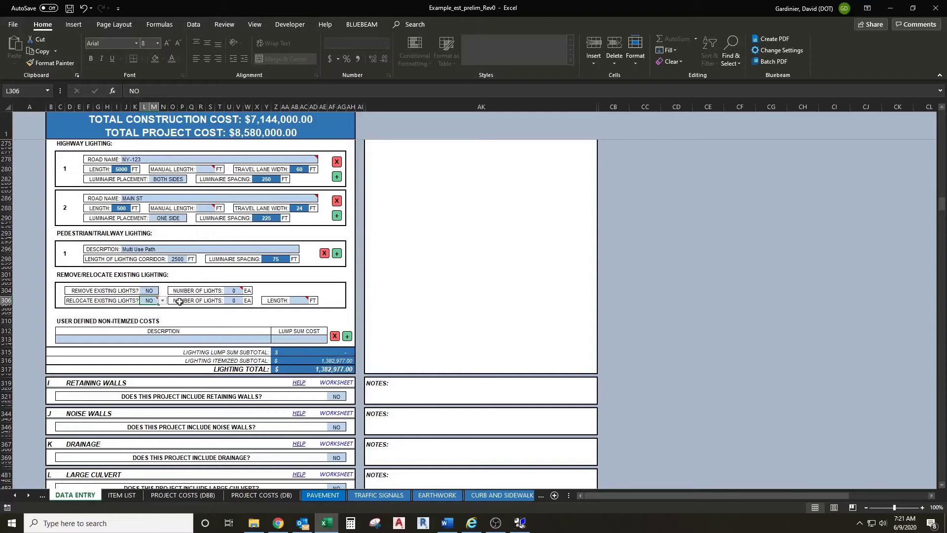
Set the answer for removing existing lights to YES.
{"action": "left_click", "coordinate": [118, 290]}
{"action": "left_click", "coordinate": [134, 291]}
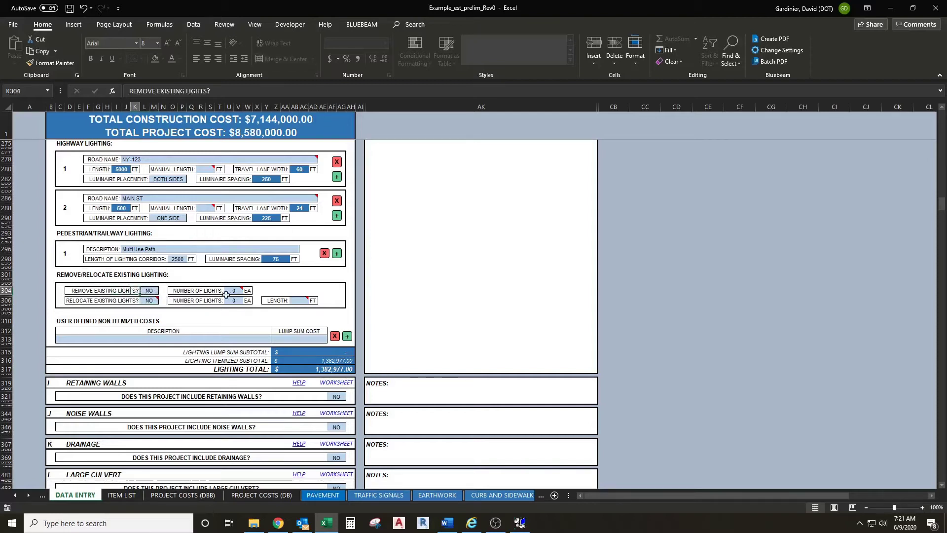
{"action": "left_click", "coordinate": [158, 290]}
{"action": "left_click", "coordinate": [162, 291]}
{"action": "left_click", "coordinate": [159, 297]}
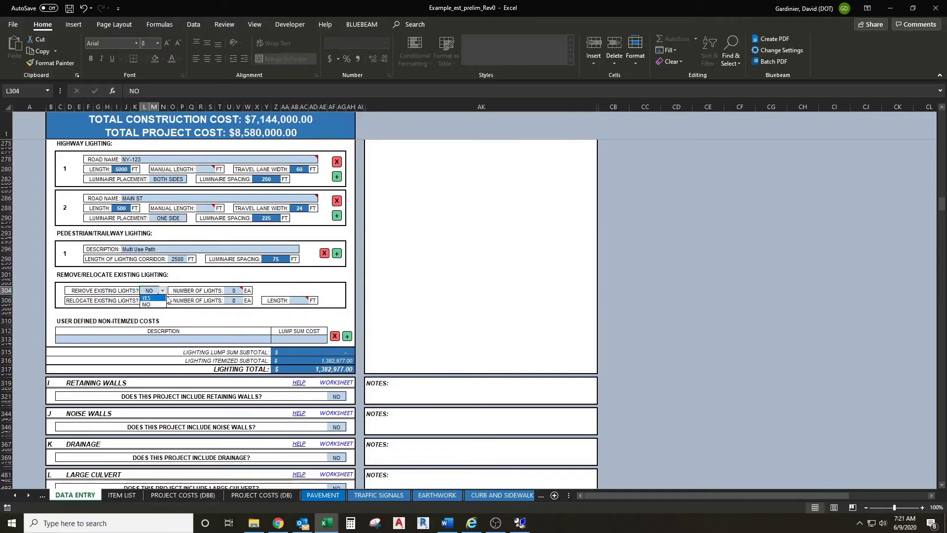
Read the cell notes on the number of lights to remove and on relocating existing lights.
{"action": "left_click", "coordinate": [242, 292]}
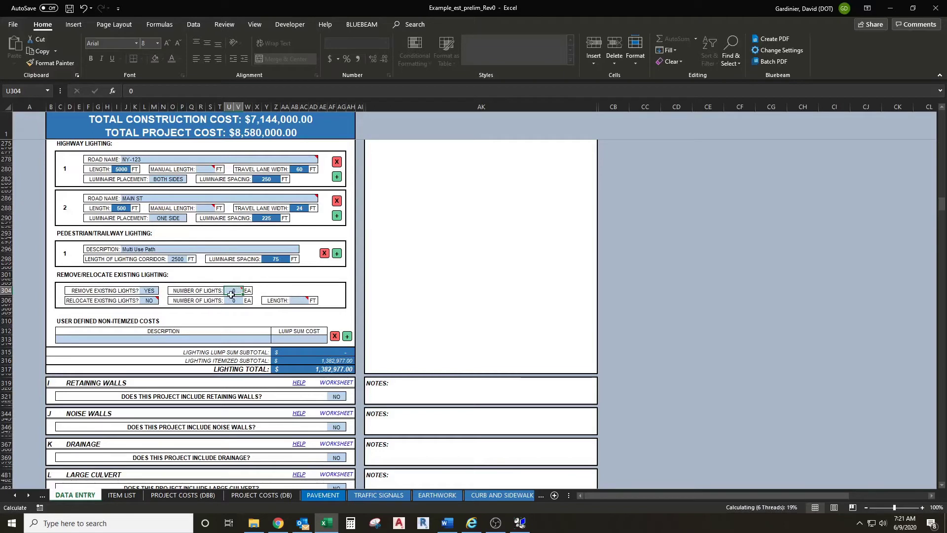
{"action": "mouse_move", "coordinate": [233, 291]}
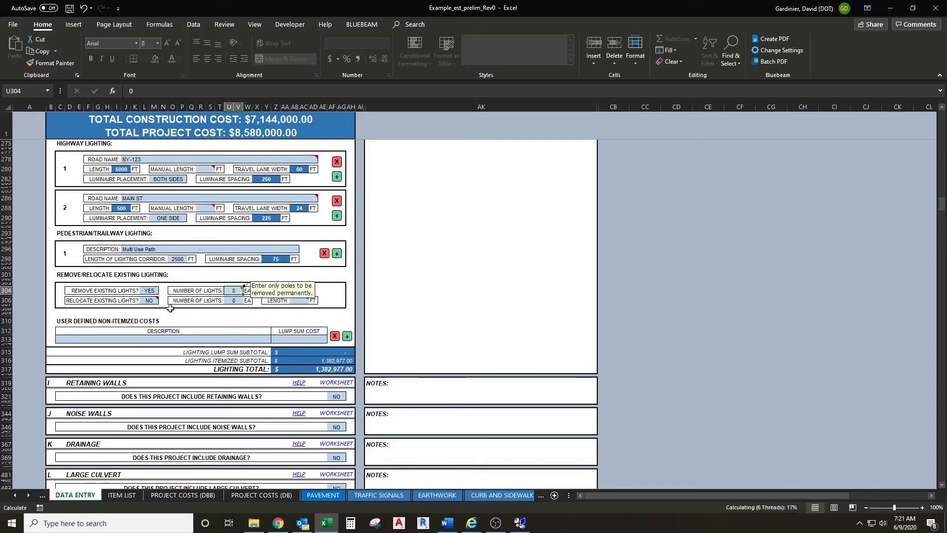
{"action": "left_click", "coordinate": [151, 302]}
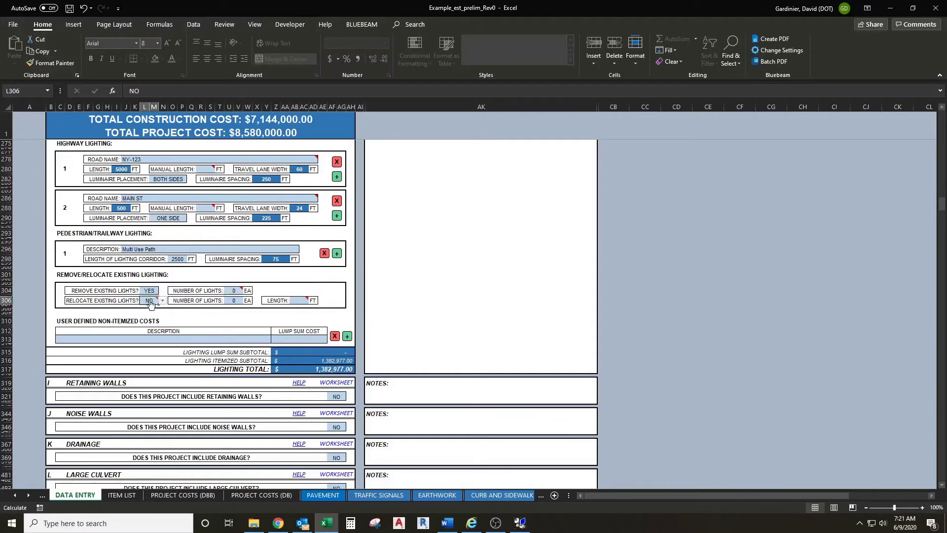
{"action": "left_click", "coordinate": [170, 302]}
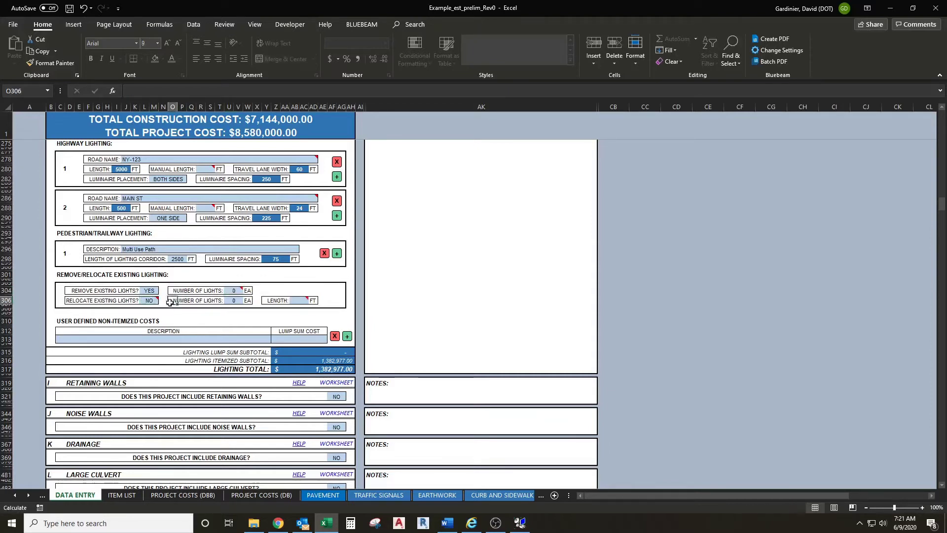
{"action": "mouse_move", "coordinate": [154, 299]}
{"action": "scroll", "coordinate": [177, 301], "scroll_direction": "up", "scroll_amount": 1}
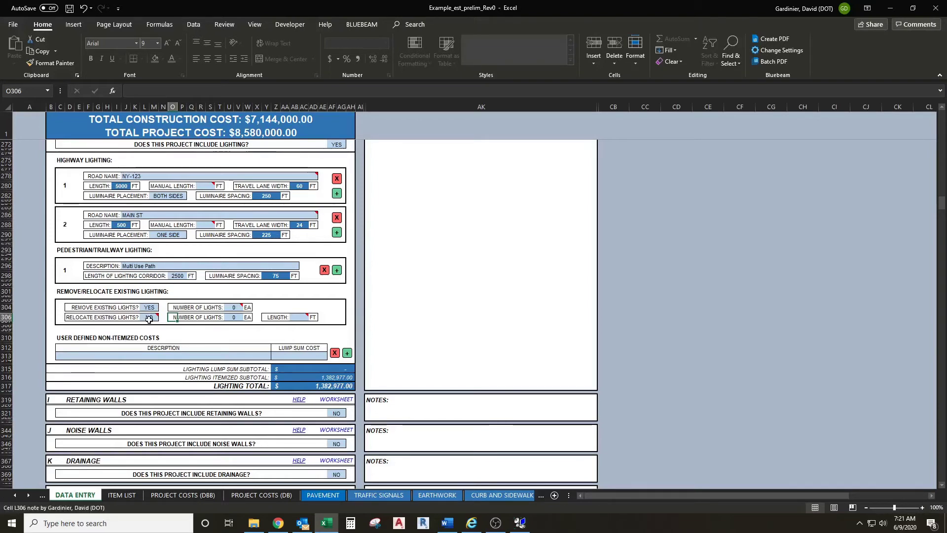
{"action": "mouse_move", "coordinate": [147, 318]}
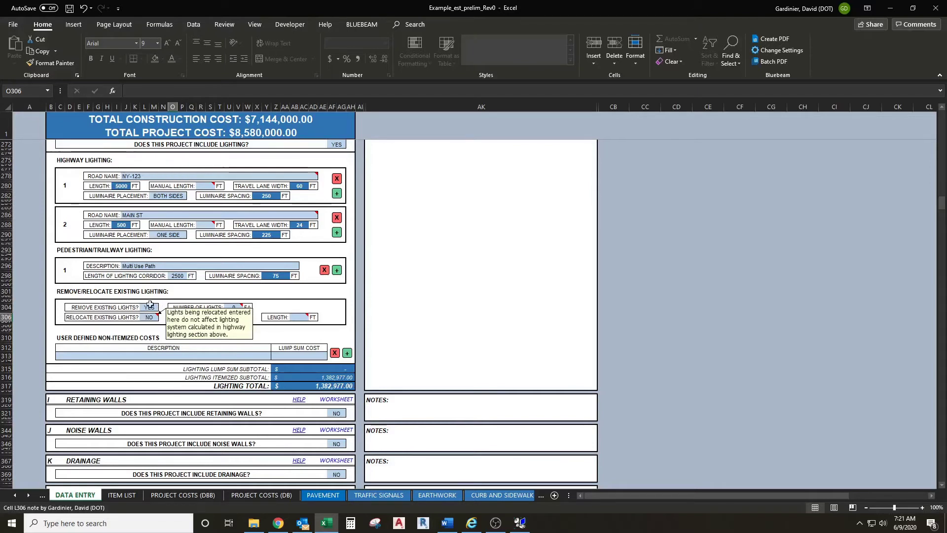
{"action": "left_click", "coordinate": [229, 319]}
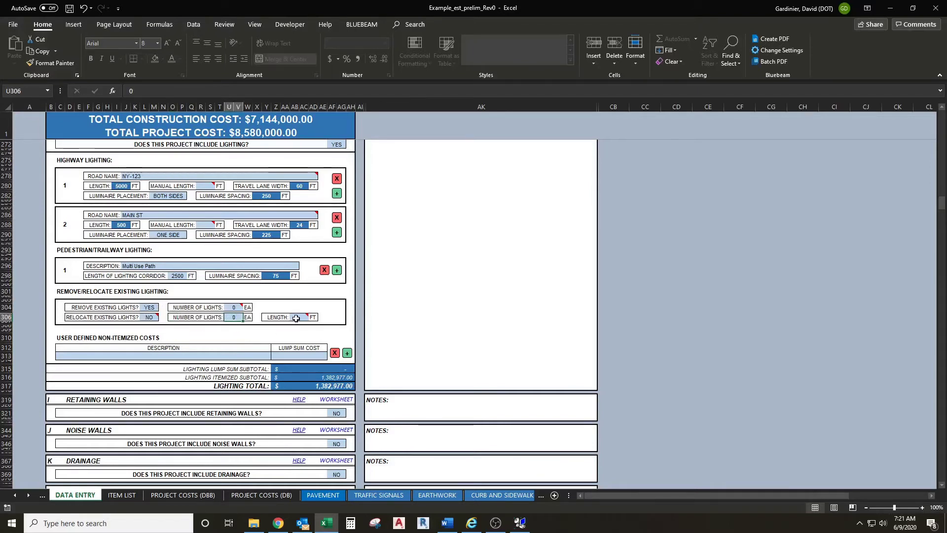
Enter 20 as the number of existing lights to remove.
{"action": "left_click", "coordinate": [241, 305]}
{"action": "type", "text": "20"}
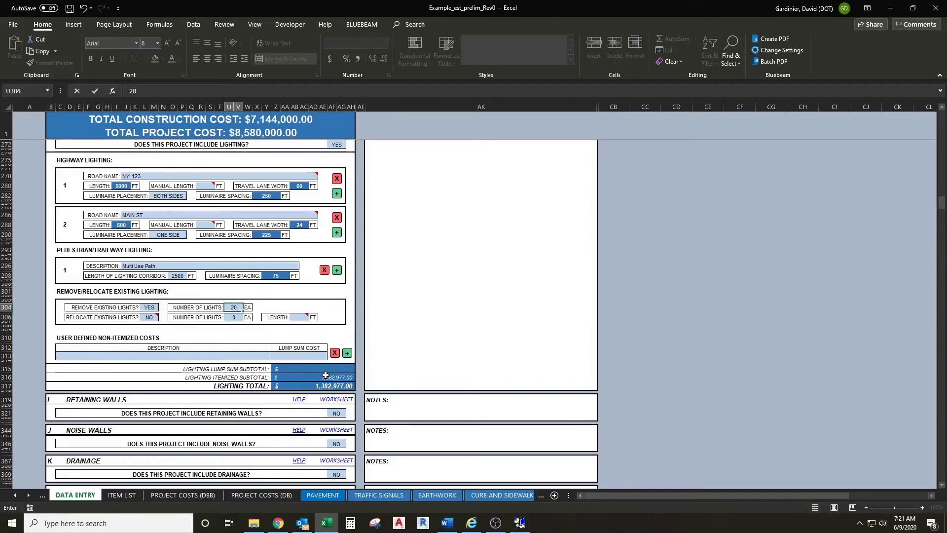
{"action": "left_click", "coordinate": [312, 317]}
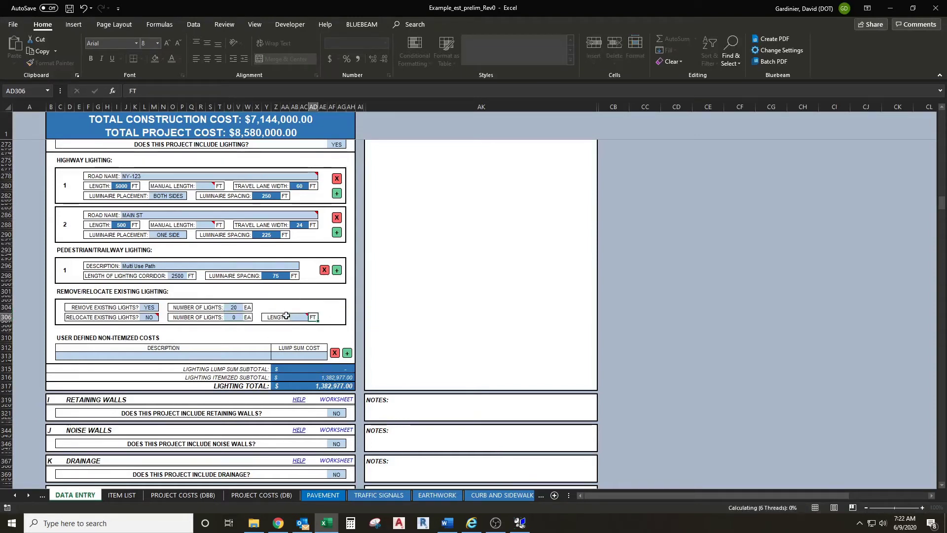
Add a user-defined non-itemized lighting cost described as Additional Scope with a lump sum of 20000.
{"action": "scroll", "coordinate": [256, 306], "scroll_direction": "down", "scroll_amount": 1}
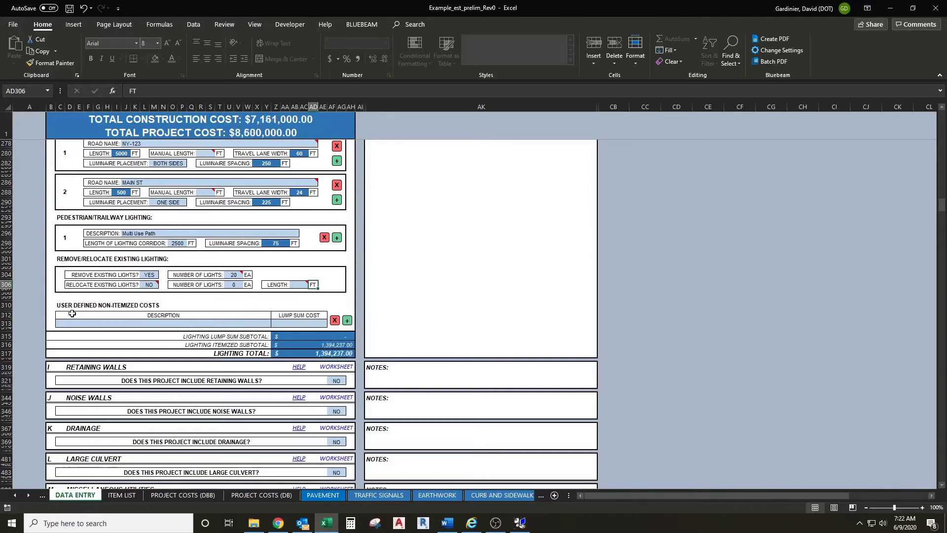
{"action": "left_click", "coordinate": [190, 323]}
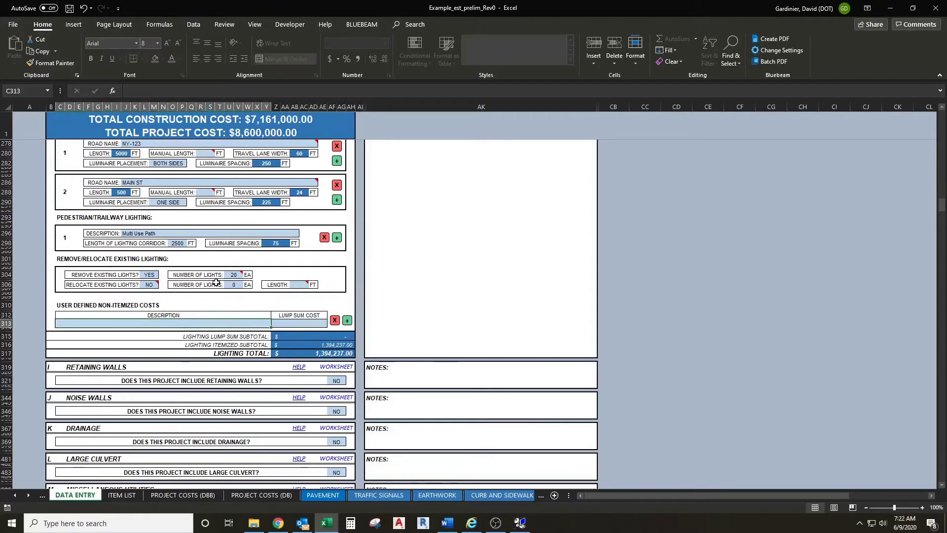
{"action": "type", "text": "Add"}
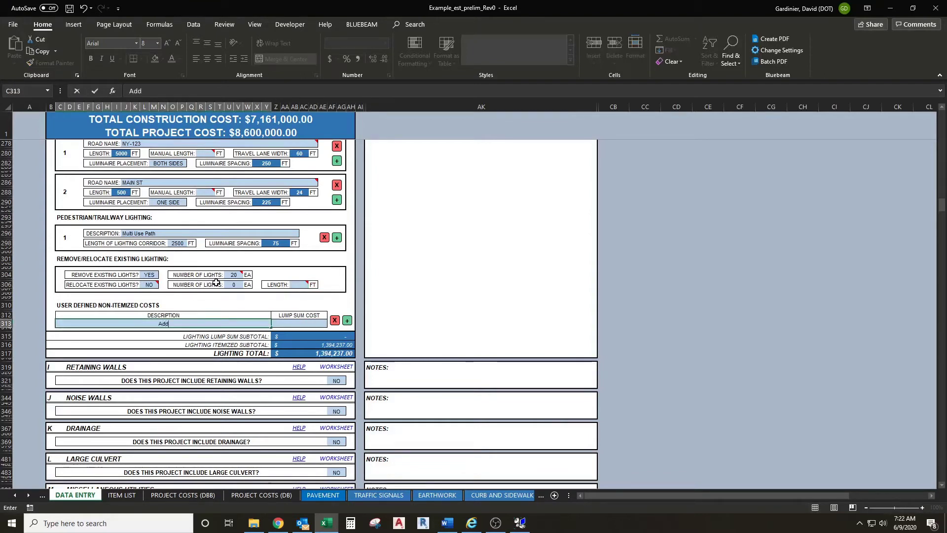
{"action": "type", "text": "itional Scope"}
{"action": "left_click", "coordinate": [305, 323]}
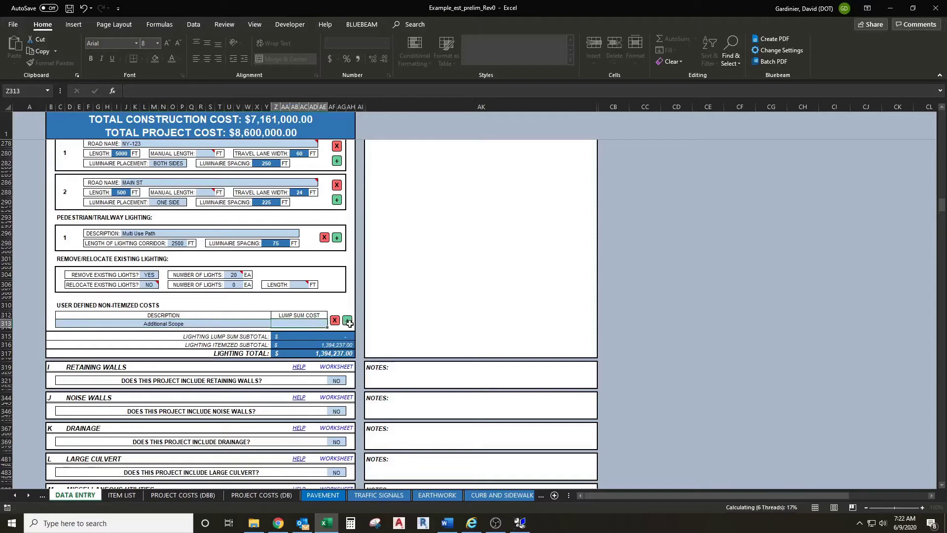
{"action": "type", "text": "20000"}
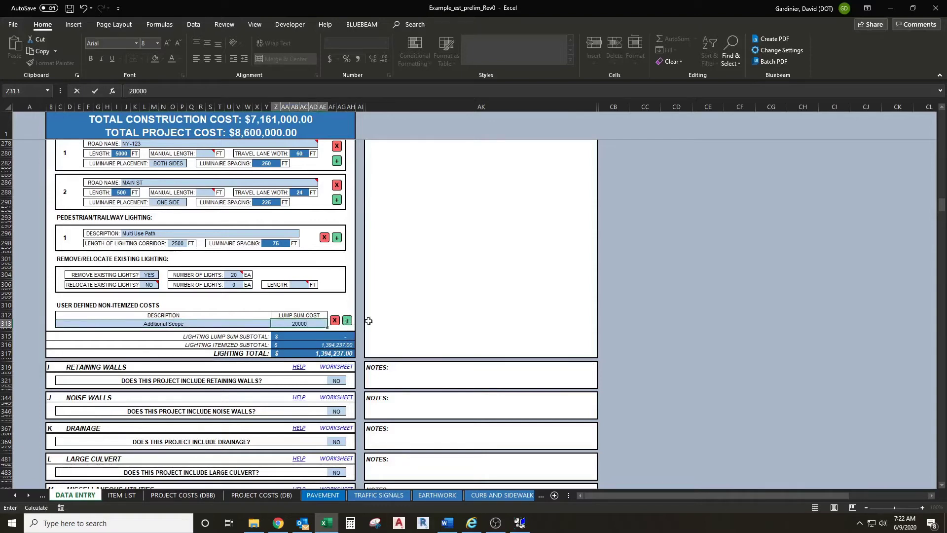
{"action": "left_click", "coordinate": [264, 318]}
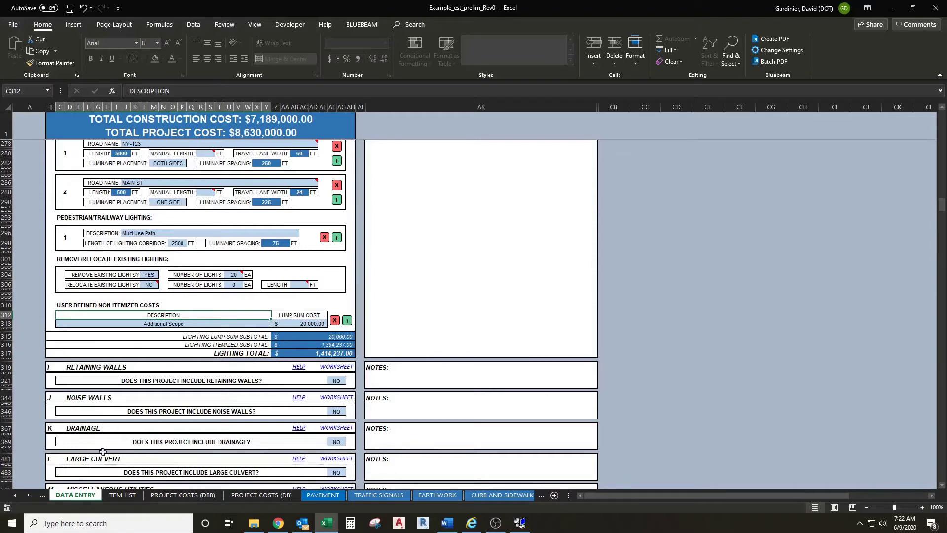
Open the LIGHTING worksheet.
{"action": "left_click", "coordinate": [27, 497]}
{"action": "left_click", "coordinate": [27, 497]}
{"action": "left_click", "coordinate": [27, 497]}
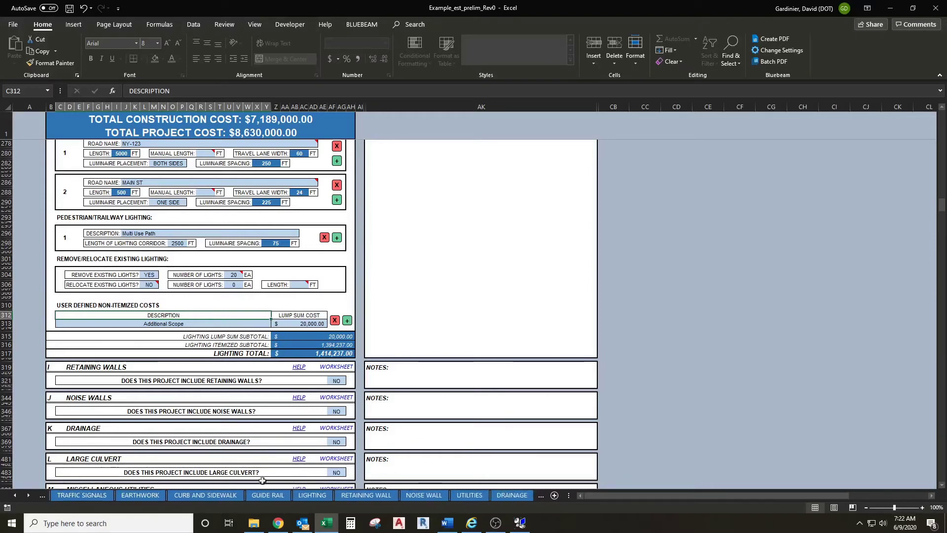
{"action": "left_click", "coordinate": [324, 496]}
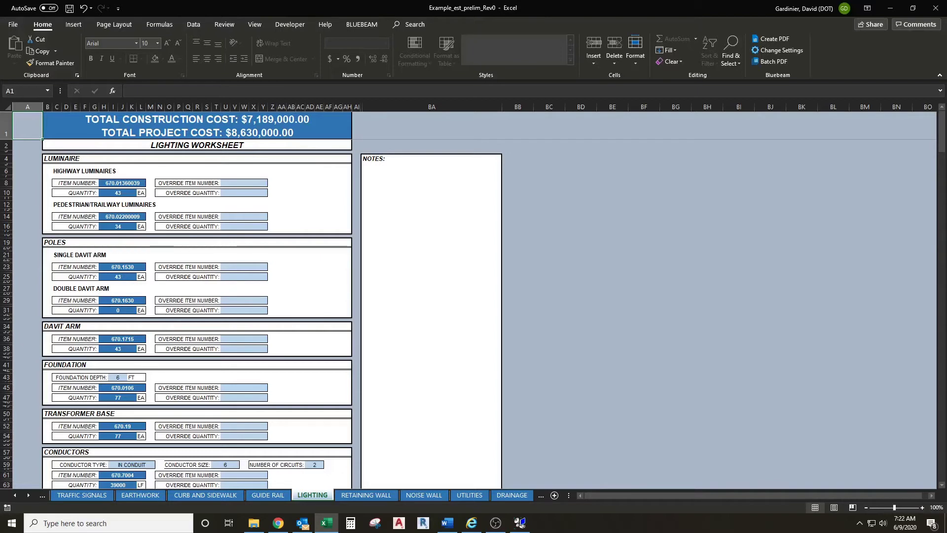
{"action": "key", "text": "alt+Tab"}
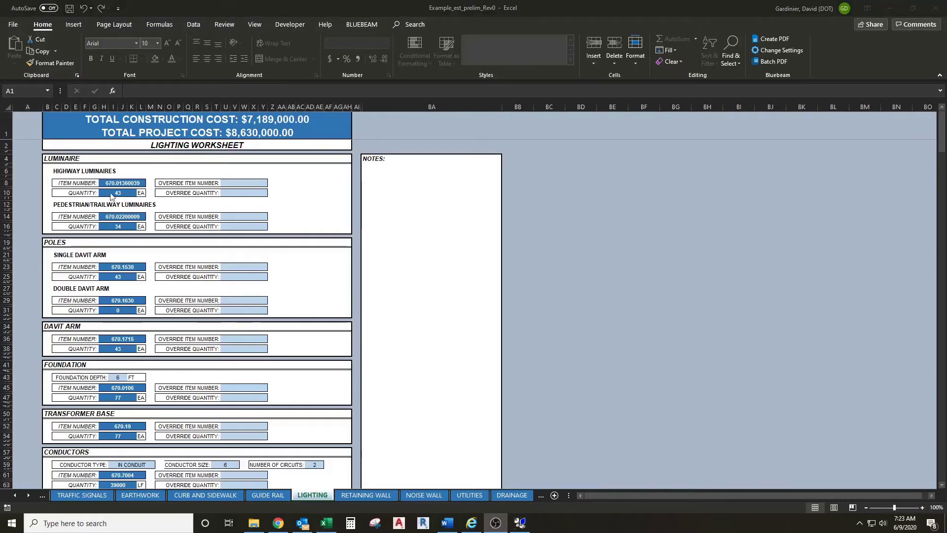
{"action": "key", "text": "alt+Tab"}
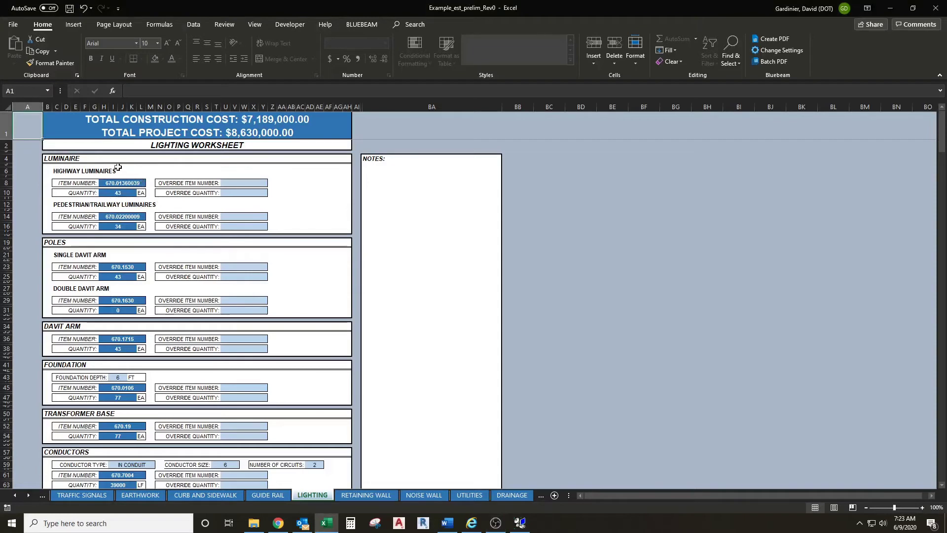
Inspect the item number and quantity cells for the highway and pedestrian/trailway luminaires.
{"action": "left_click", "coordinate": [119, 193]}
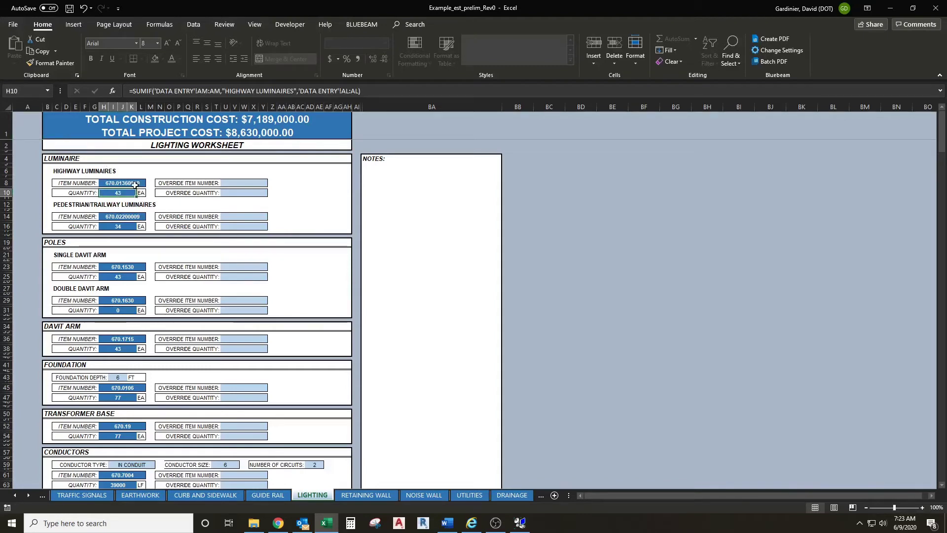
{"action": "left_click", "coordinate": [135, 184]}
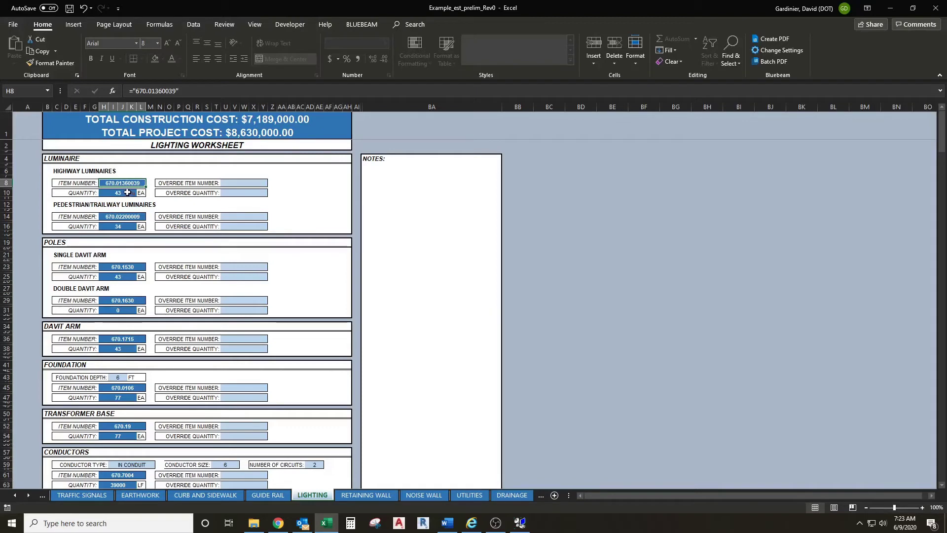
{"action": "left_click", "coordinate": [121, 194]}
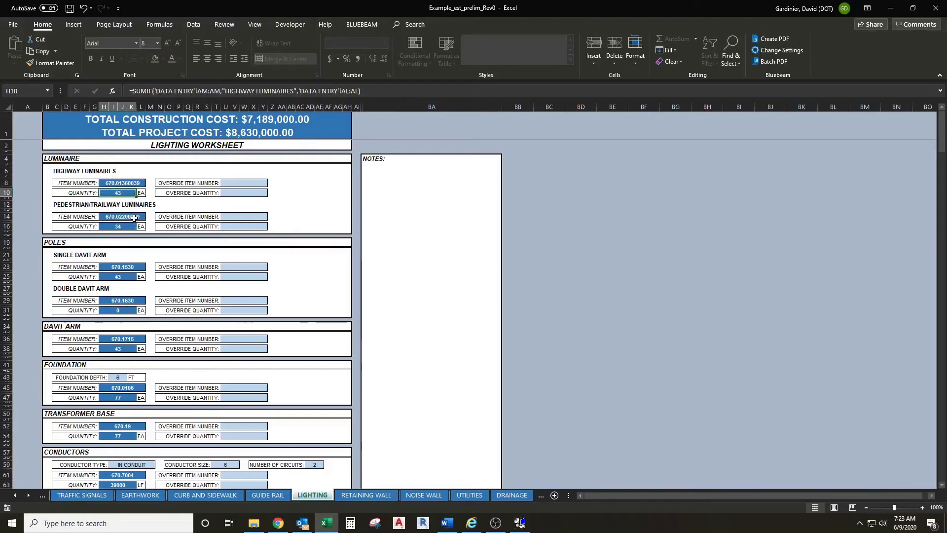
{"action": "left_click", "coordinate": [128, 215]}
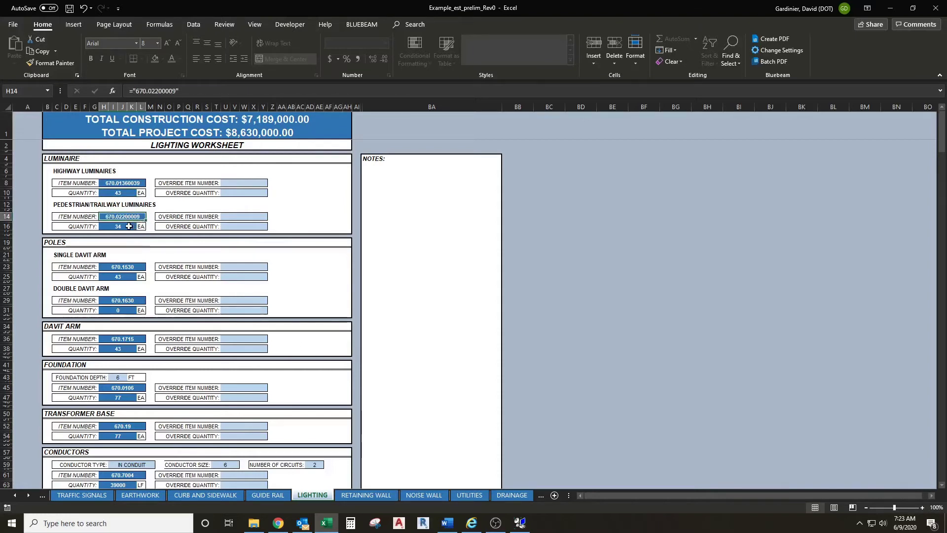
{"action": "left_click", "coordinate": [130, 226]}
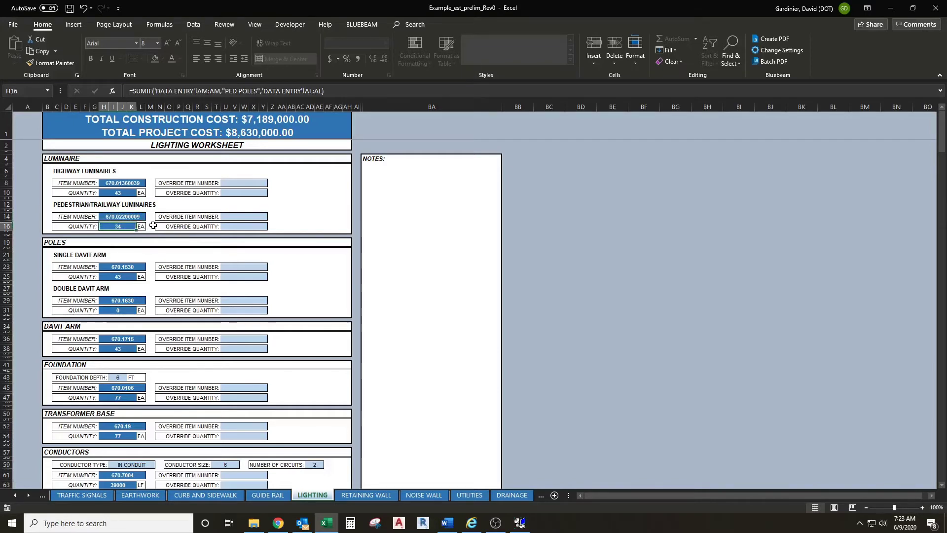
Review the single and double davit arm poles and inspect the item number in the Davit Arm section.
{"action": "scroll", "coordinate": [152, 226], "scroll_direction": "down", "scroll_amount": 1}
{"action": "scroll", "coordinate": [152, 225], "scroll_direction": "down", "scroll_amount": 1}
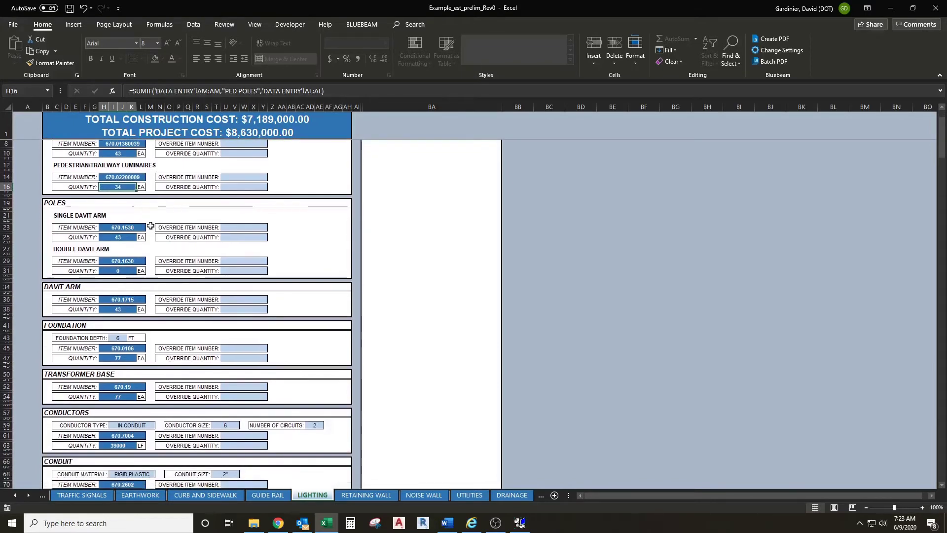
{"action": "scroll", "coordinate": [150, 221], "scroll_direction": "down", "scroll_amount": 1}
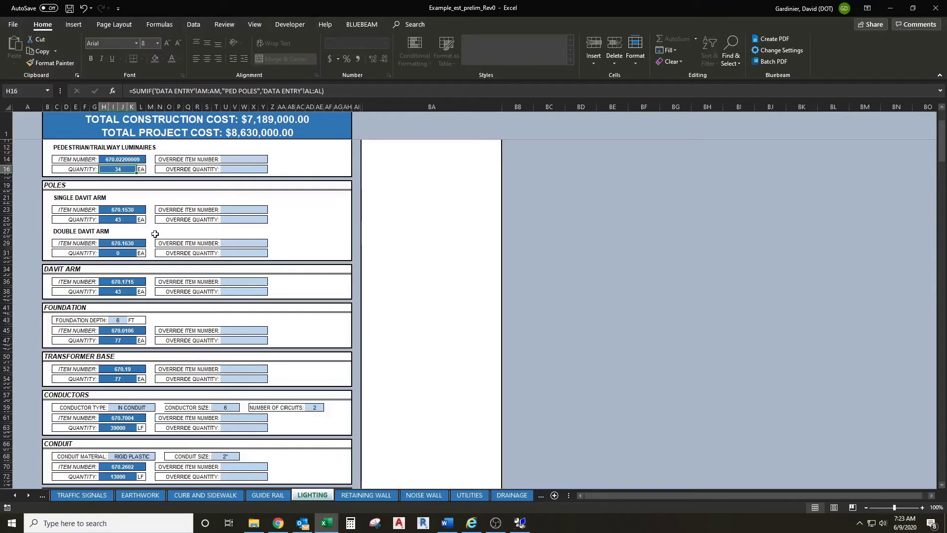
{"action": "scroll", "coordinate": [155, 234], "scroll_direction": "down", "scroll_amount": 3}
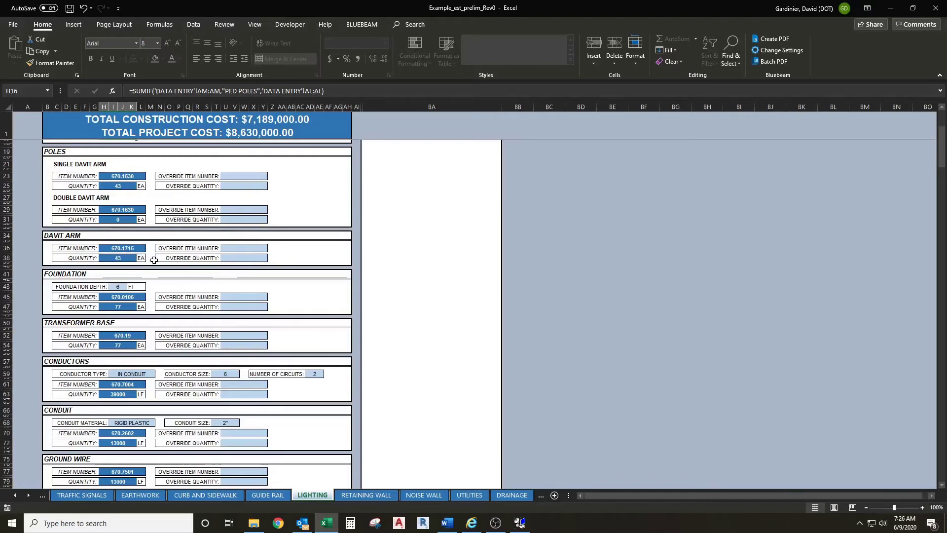
{"action": "scroll", "coordinate": [151, 257], "scroll_direction": "down", "scroll_amount": 1}
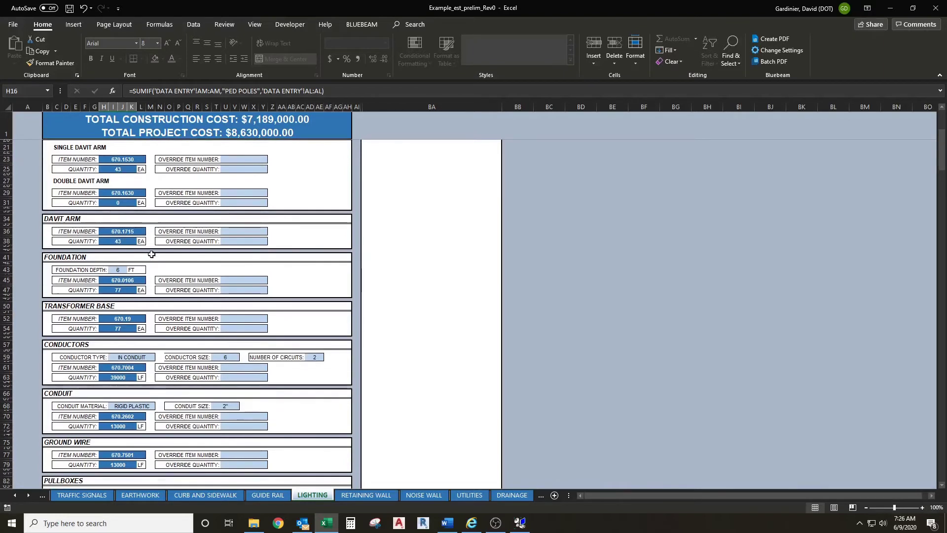
{"action": "left_click", "coordinate": [126, 232]}
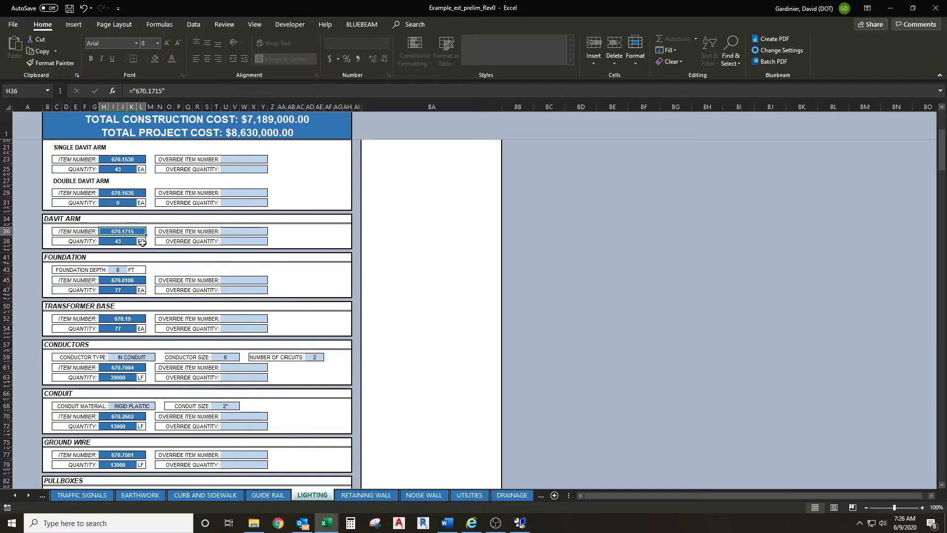
{"action": "left_click", "coordinate": [150, 241]}
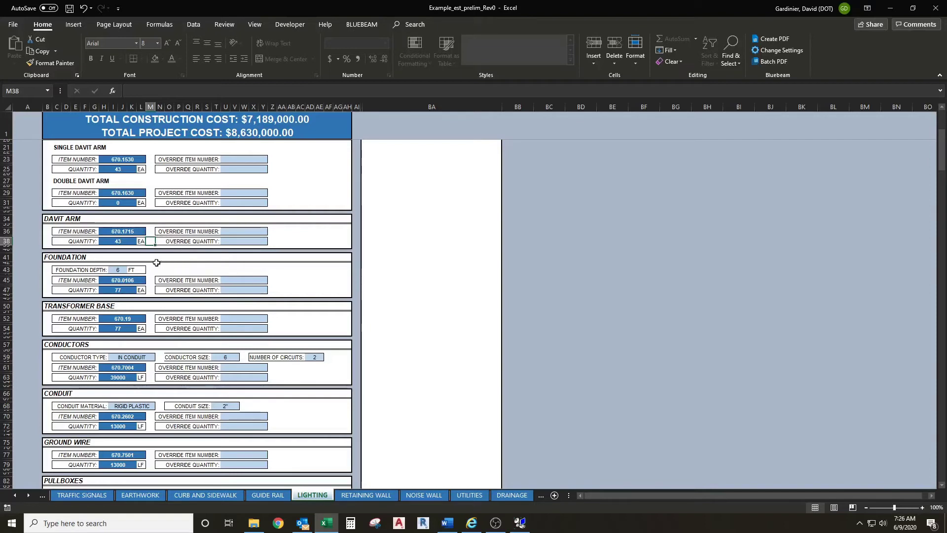
Examine the davit arm override fields, quantity formula and item number alongside the pole and luminaire sections.
{"action": "scroll", "coordinate": [240, 228], "scroll_direction": "up", "scroll_amount": 1}
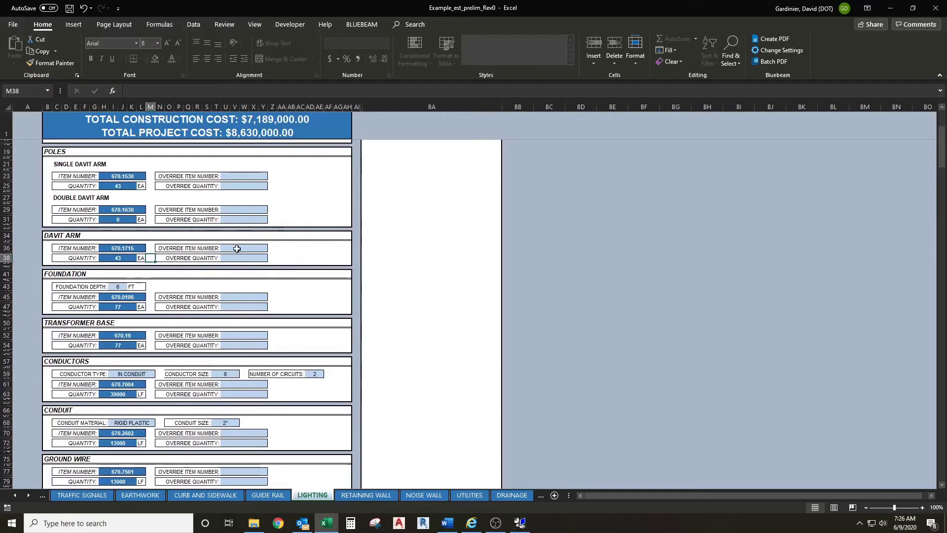
{"action": "left_click", "coordinate": [239, 252]}
{"action": "left_click", "coordinate": [239, 257]}
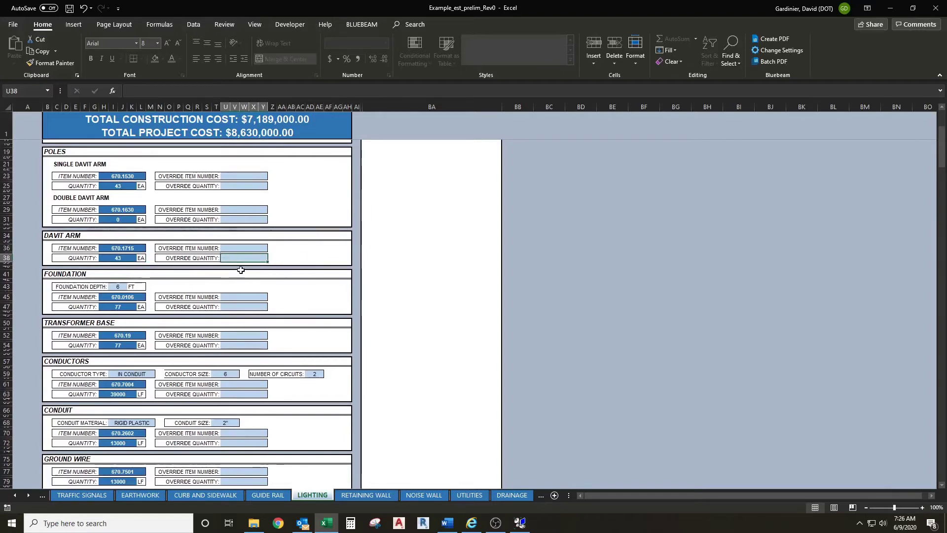
{"action": "left_click", "coordinate": [119, 259]}
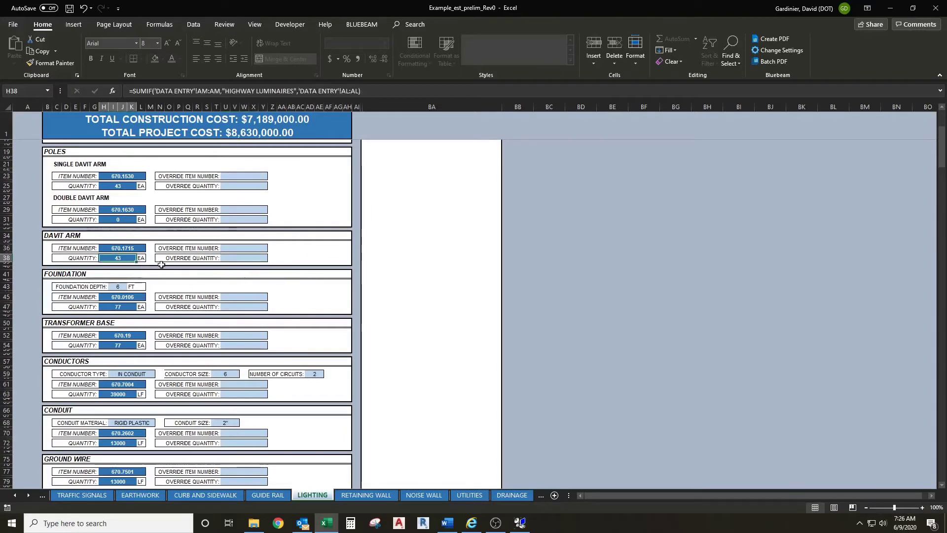
{"action": "left_click", "coordinate": [141, 249]}
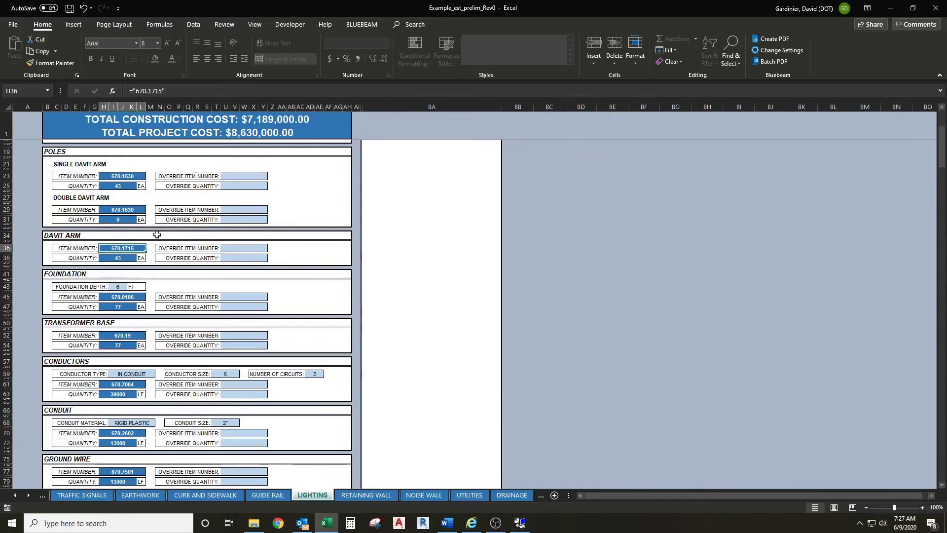
{"action": "scroll", "coordinate": [157, 235], "scroll_direction": "up", "scroll_amount": 4}
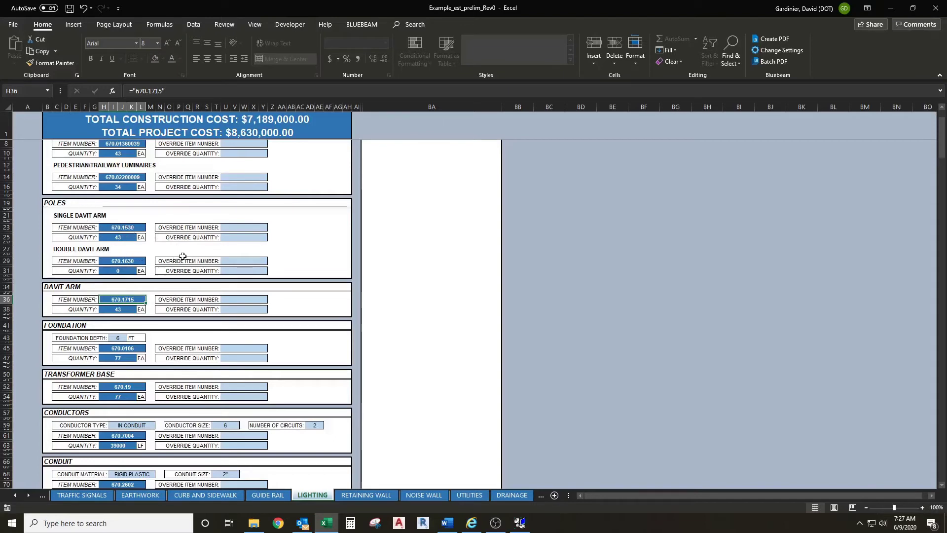
{"action": "scroll", "coordinate": [163, 252], "scroll_direction": "up", "scroll_amount": 1}
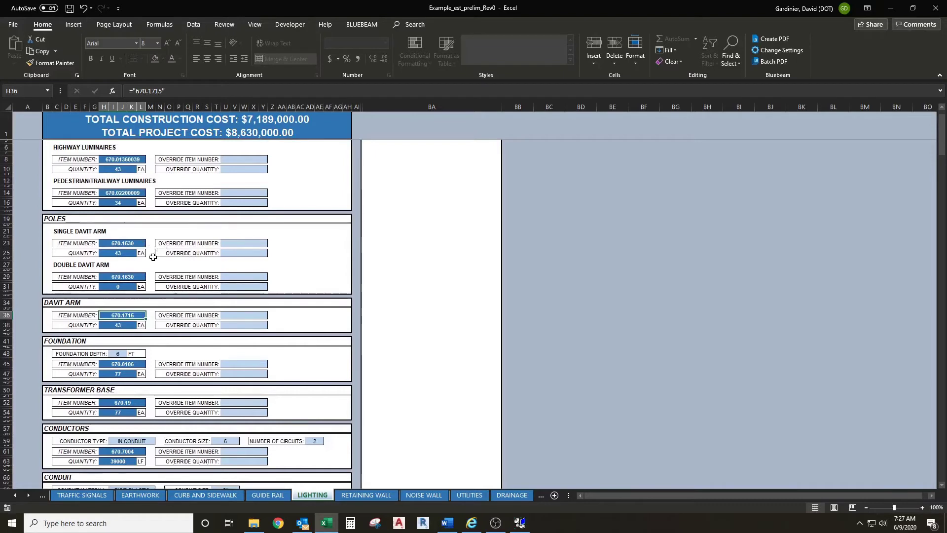
Try a foundation depth of 7 ft, return it to 6 ft, and inspect the foundation quantity's formula.
{"action": "scroll", "coordinate": [153, 257], "scroll_direction": "down", "scroll_amount": 5}
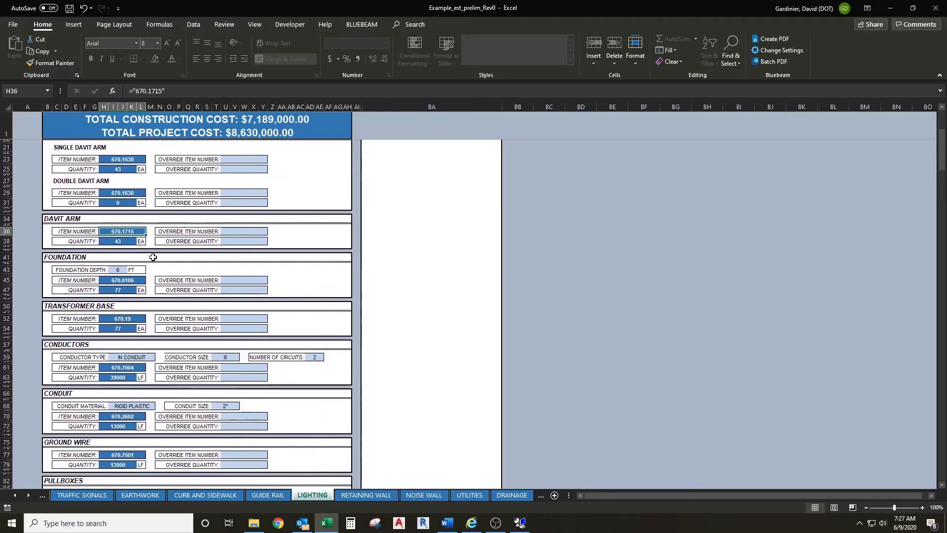
{"action": "scroll", "coordinate": [153, 257], "scroll_direction": "down", "scroll_amount": 2}
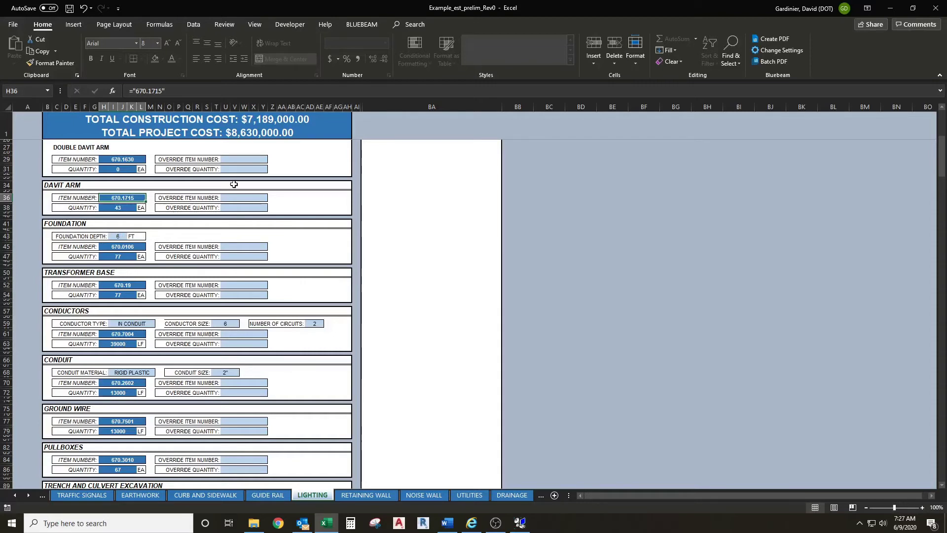
{"action": "left_click", "coordinate": [119, 236]}
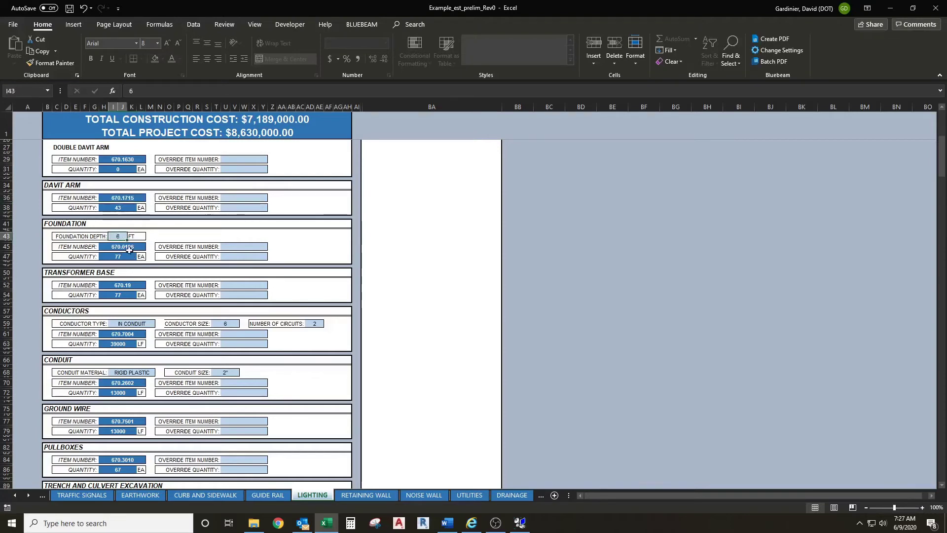
{"action": "type", "text": "7"}
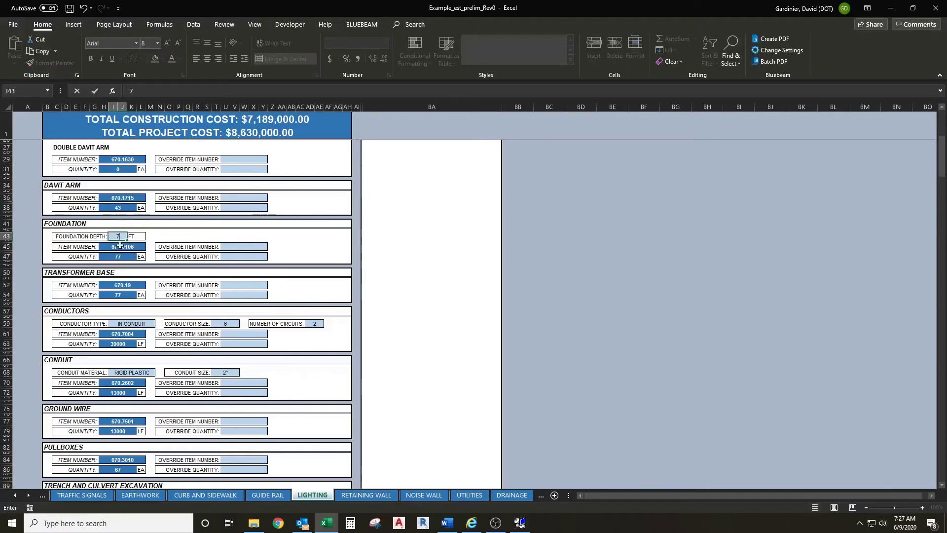
{"action": "left_click", "coordinate": [159, 246]}
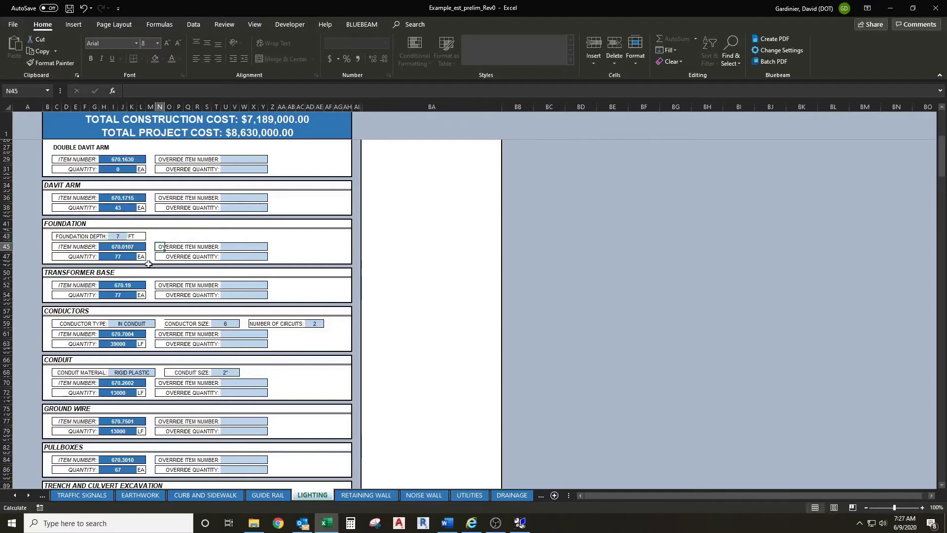
{"action": "left_click", "coordinate": [120, 236]}
{"action": "type", "text": "6"}
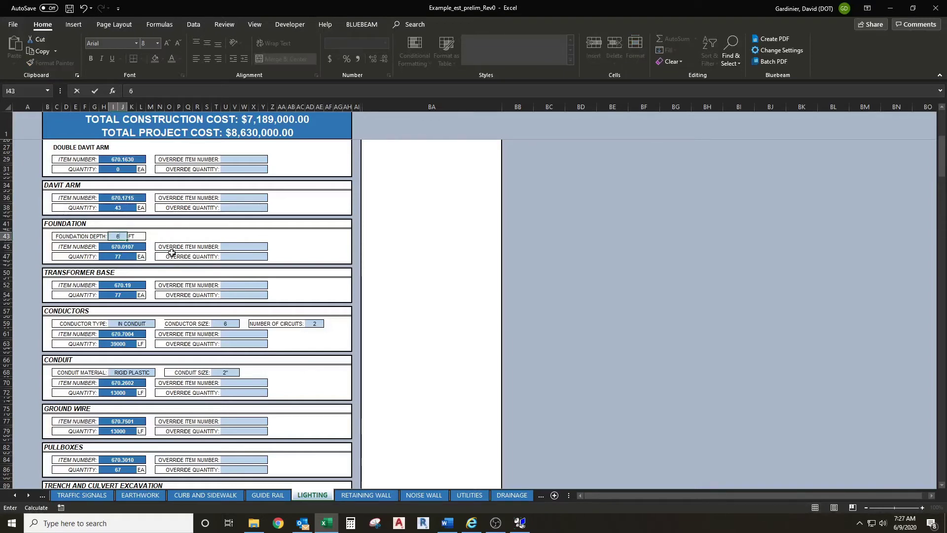
{"action": "left_click", "coordinate": [229, 247]}
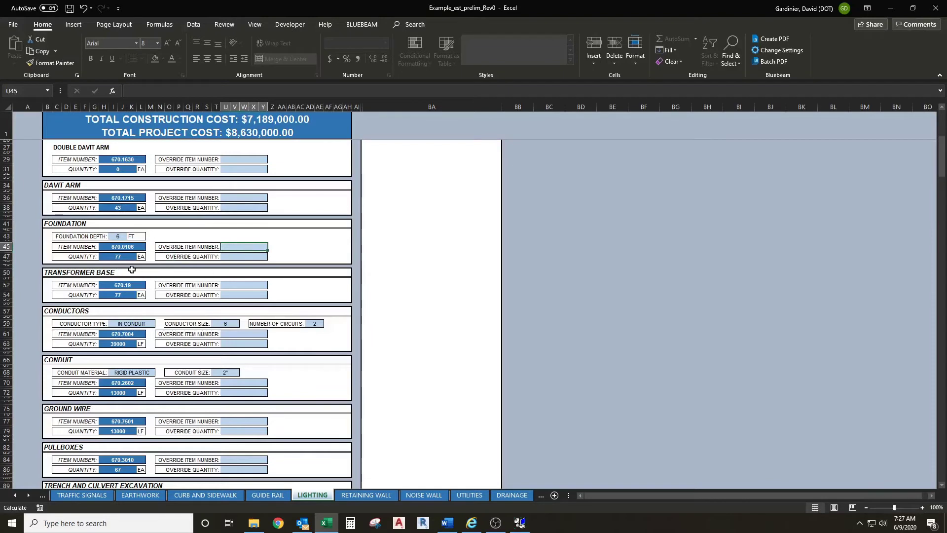
{"action": "left_click", "coordinate": [107, 256]}
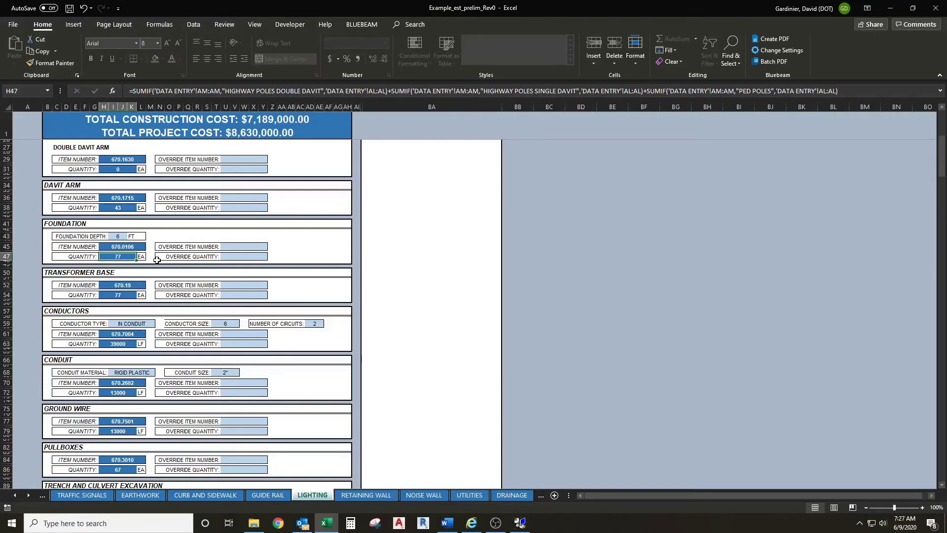
Review the pole, davit arm and foundation sections again and examine the Transformer Base item number and quantity.
{"action": "scroll", "coordinate": [156, 260], "scroll_direction": "up", "scroll_amount": 3}
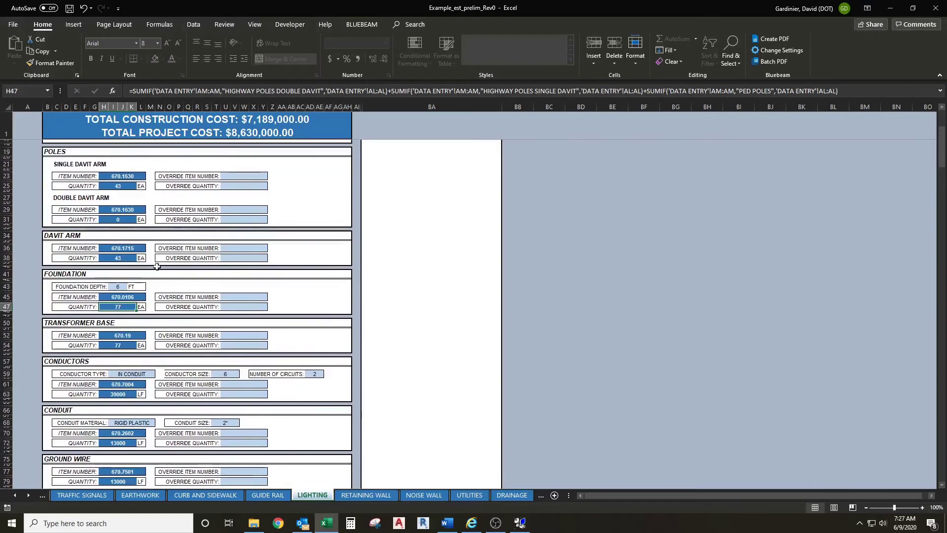
{"action": "scroll", "coordinate": [175, 340], "scroll_direction": "up", "scroll_amount": 3}
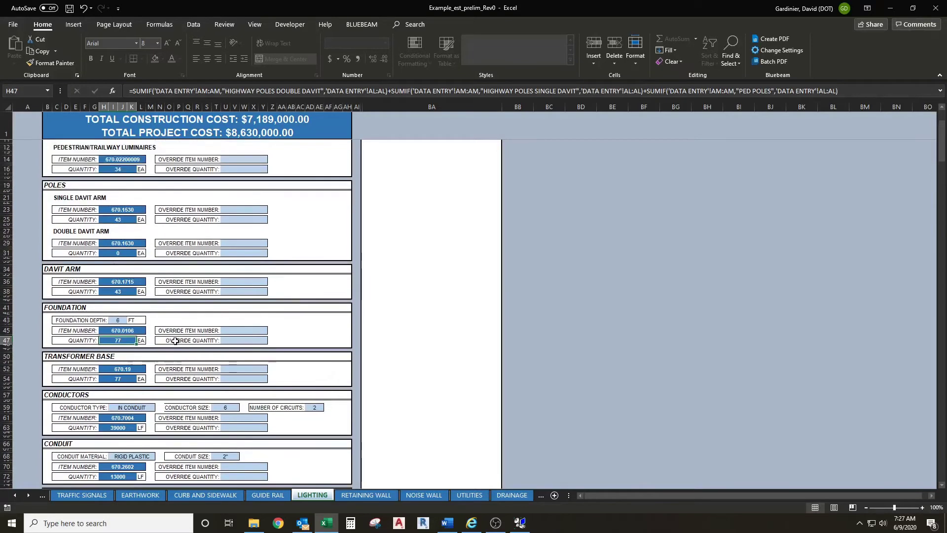
{"action": "scroll", "coordinate": [175, 340], "scroll_direction": "down", "scroll_amount": 3}
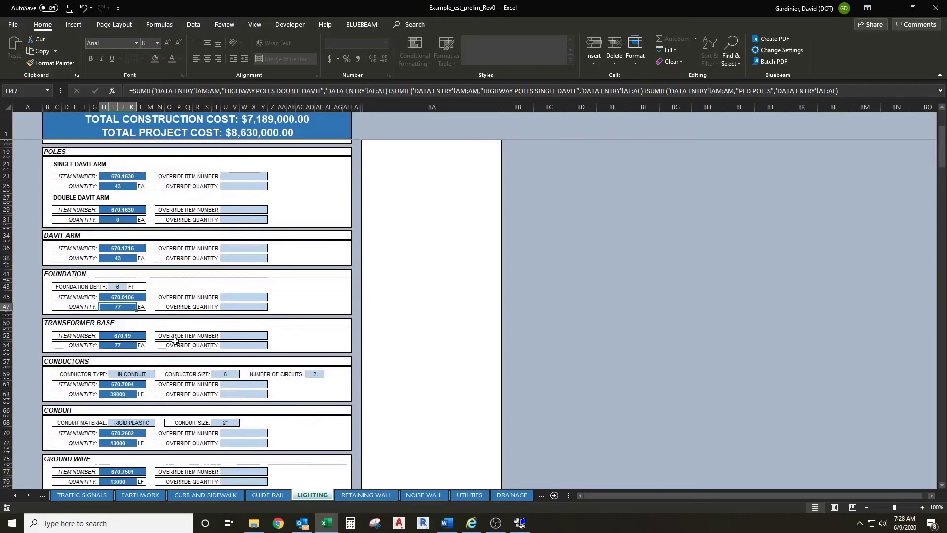
{"action": "scroll", "coordinate": [168, 339], "scroll_direction": "down", "scroll_amount": 1}
{"action": "scroll", "coordinate": [168, 338], "scroll_direction": "down", "scroll_amount": 2}
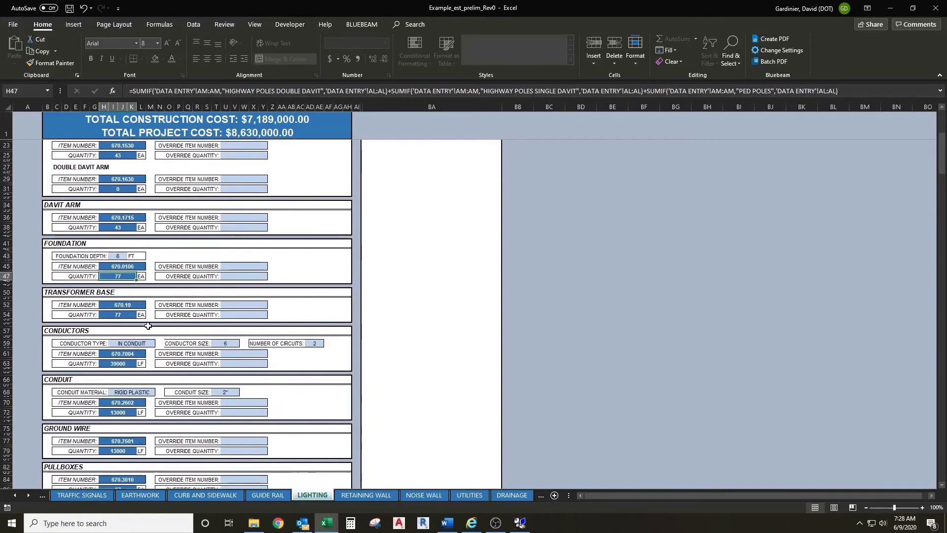
{"action": "scroll", "coordinate": [150, 324], "scroll_direction": "down", "scroll_amount": 2}
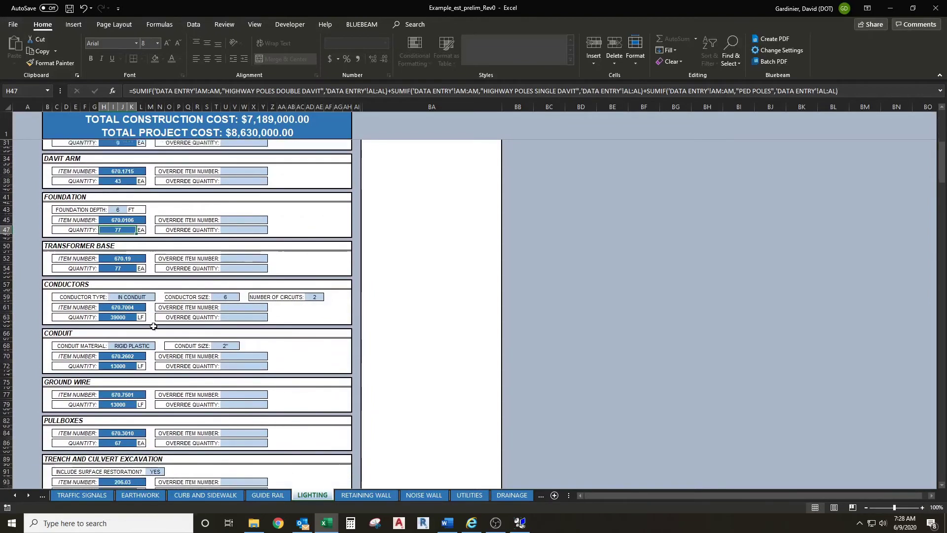
{"action": "left_click", "coordinate": [159, 261]}
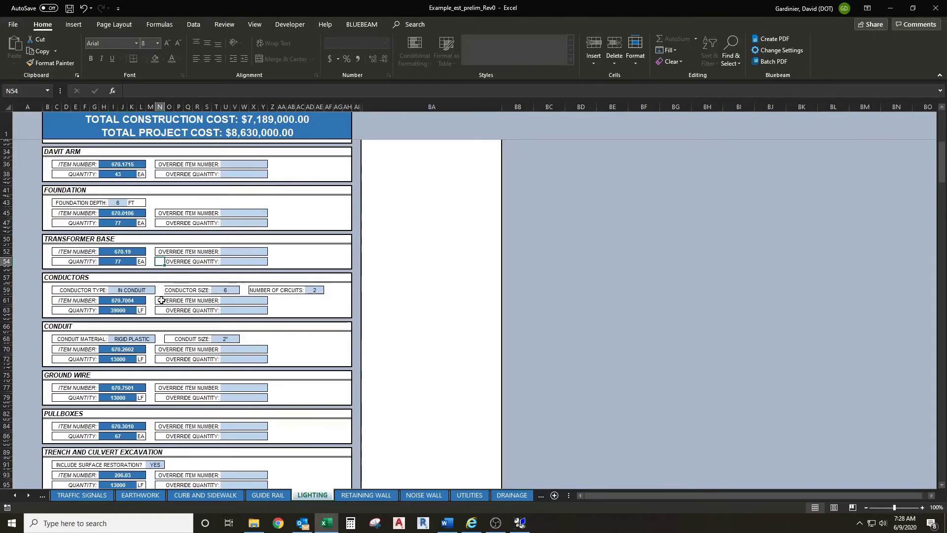
Examine the Conduit section's material options, item number and quantity formula.
{"action": "scroll", "coordinate": [158, 286], "scroll_direction": "down", "scroll_amount": 2}
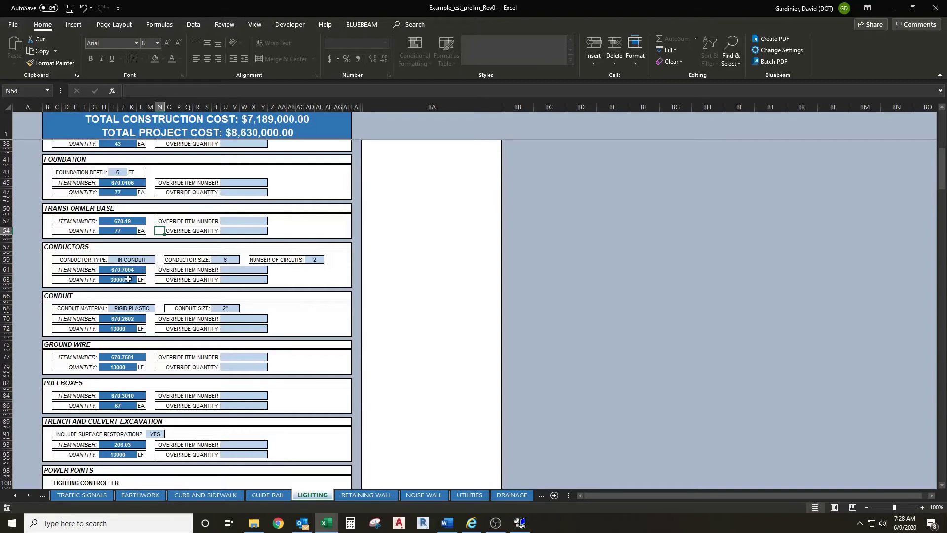
{"action": "scroll", "coordinate": [162, 285], "scroll_direction": "down", "scroll_amount": 1}
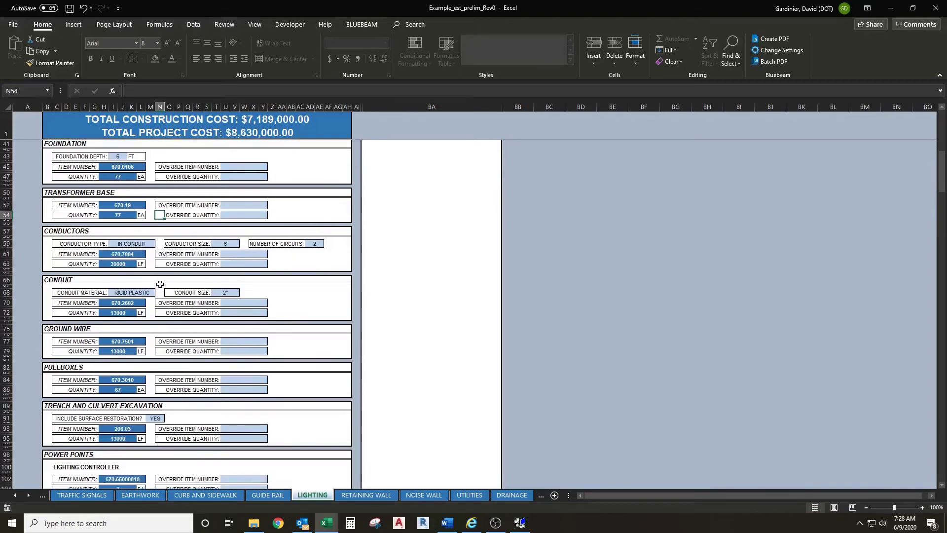
{"action": "scroll", "coordinate": [160, 284], "scroll_direction": "down", "scroll_amount": 1}
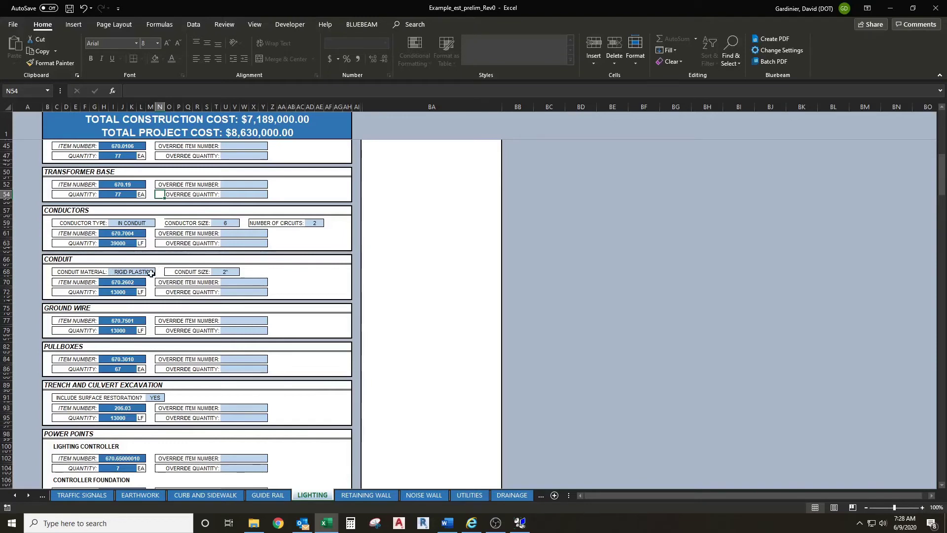
{"action": "left_click", "coordinate": [151, 273]}
{"action": "left_click", "coordinate": [159, 271]}
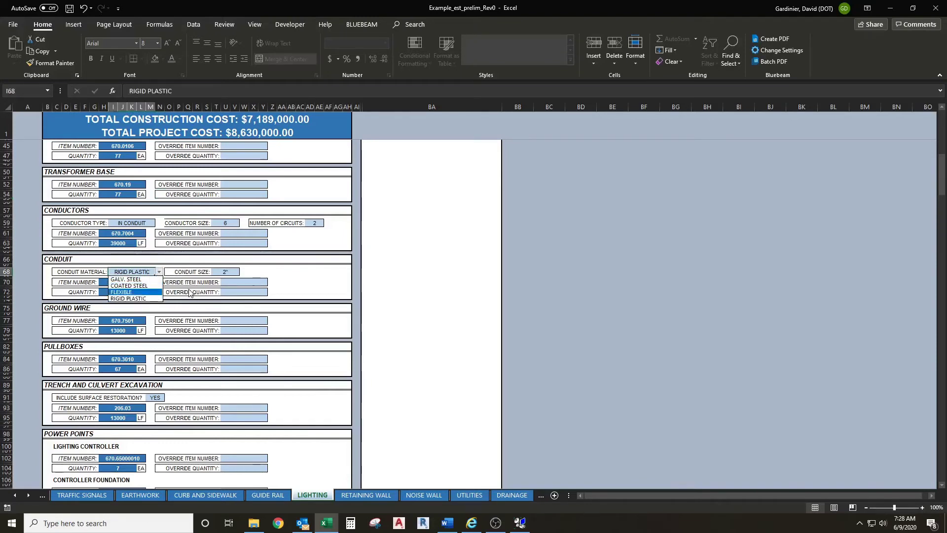
{"action": "key", "text": "Escape"}
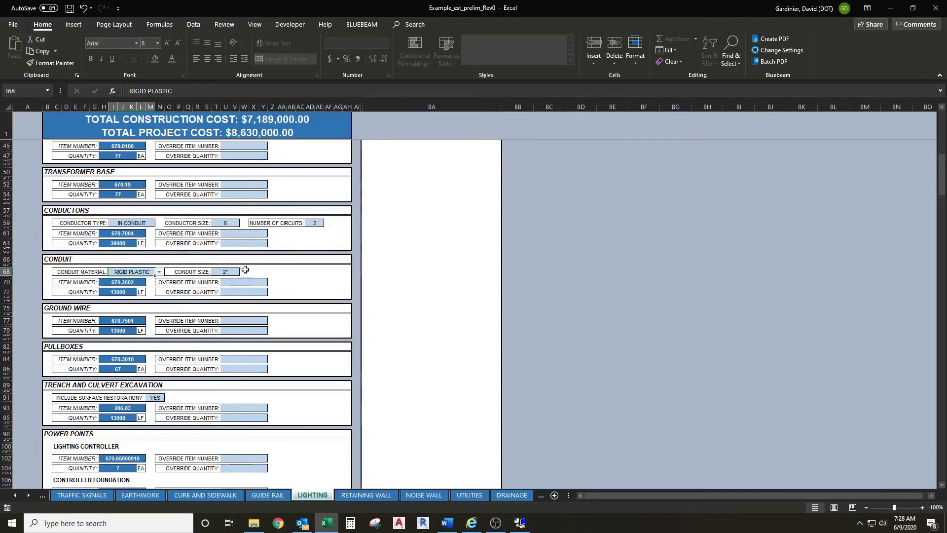
{"action": "left_click", "coordinate": [141, 282]}
{"action": "left_click", "coordinate": [127, 294]}
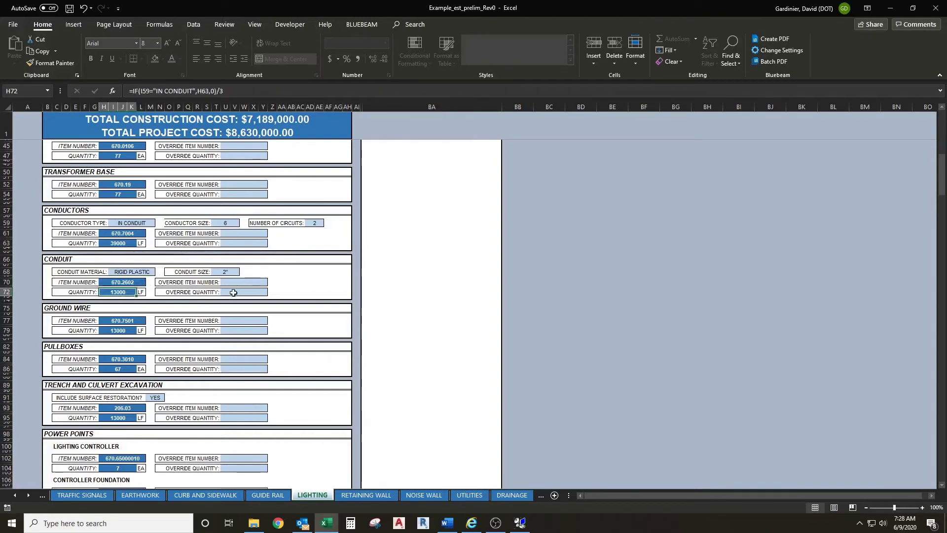
Check the Conductors section's available conductor types and sizes, its number of circuits and its item number override.
{"action": "scroll", "coordinate": [240, 293], "scroll_direction": "up", "scroll_amount": 1}
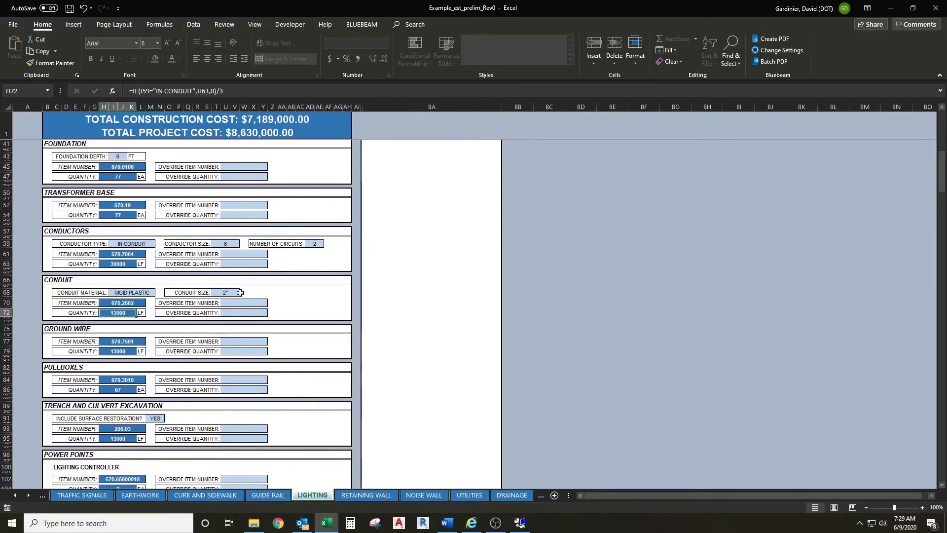
{"action": "left_click", "coordinate": [154, 245]}
{"action": "left_click", "coordinate": [159, 243]}
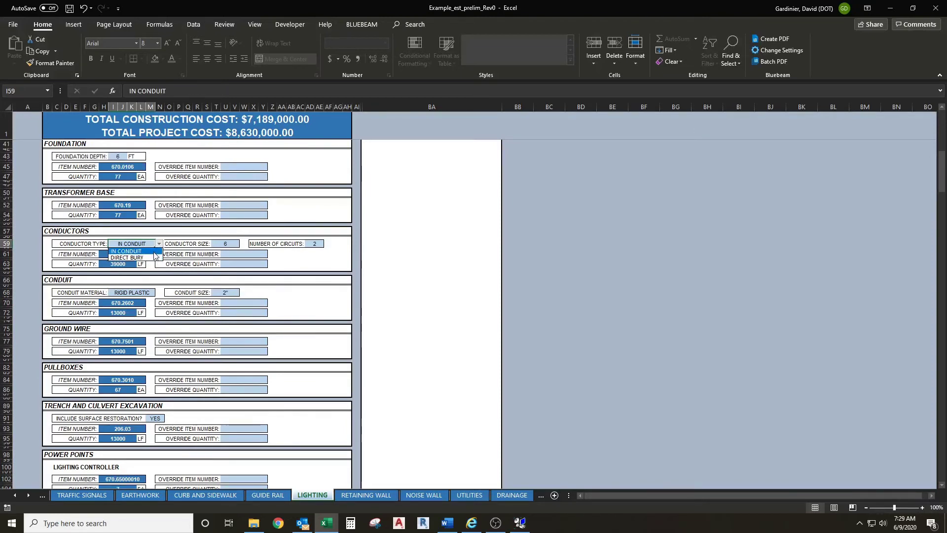
{"action": "left_click", "coordinate": [177, 245]}
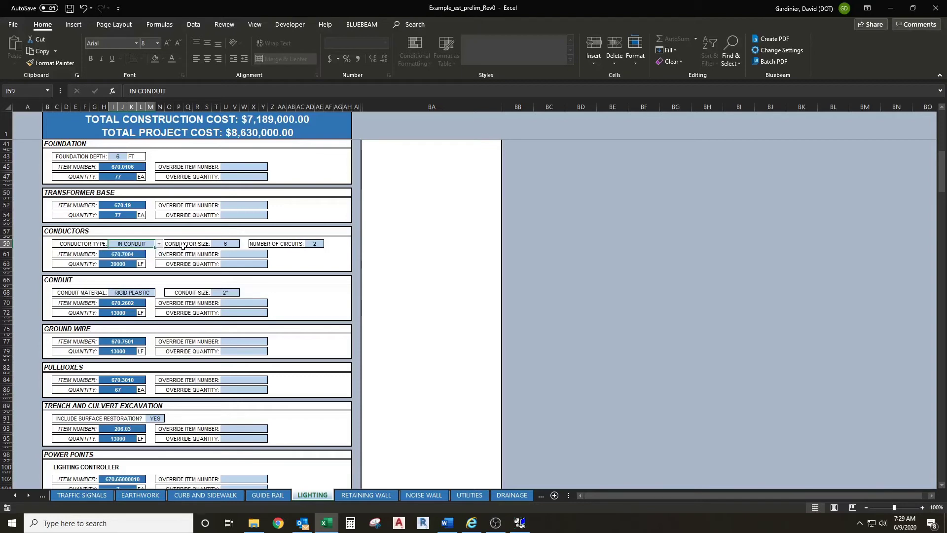
{"action": "left_click", "coordinate": [230, 244]}
{"action": "left_click", "coordinate": [243, 243]}
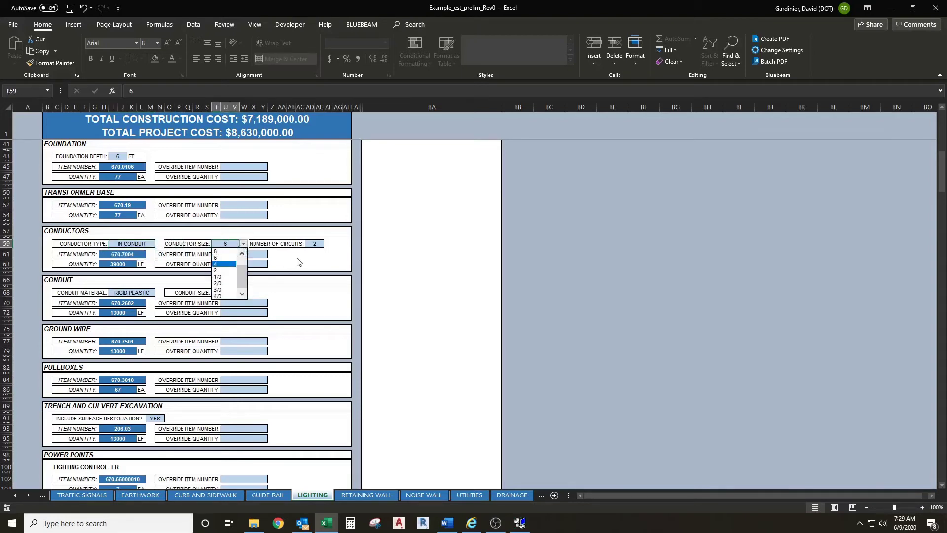
{"action": "left_click", "coordinate": [321, 243]}
{"action": "left_click", "coordinate": [321, 243]}
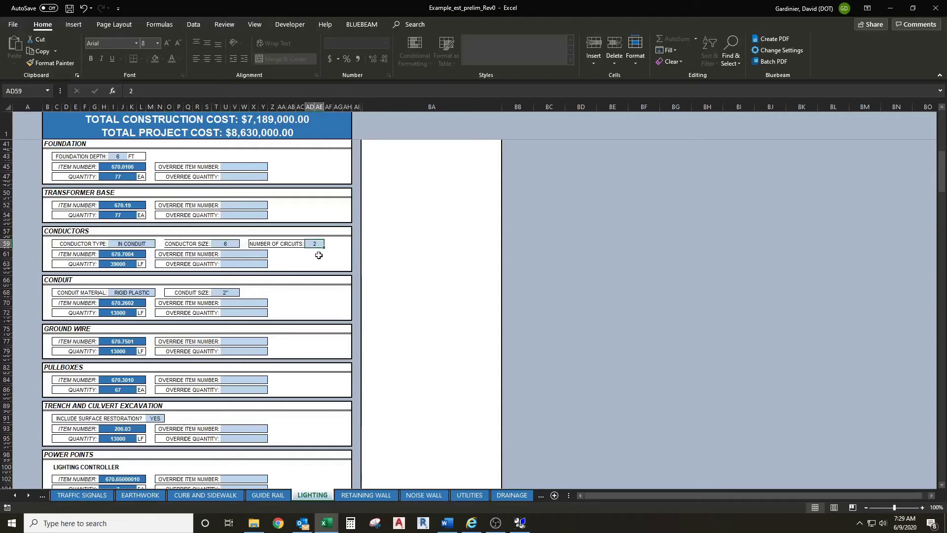
{"action": "key", "text": "Return"}
{"action": "left_click", "coordinate": [213, 253]}
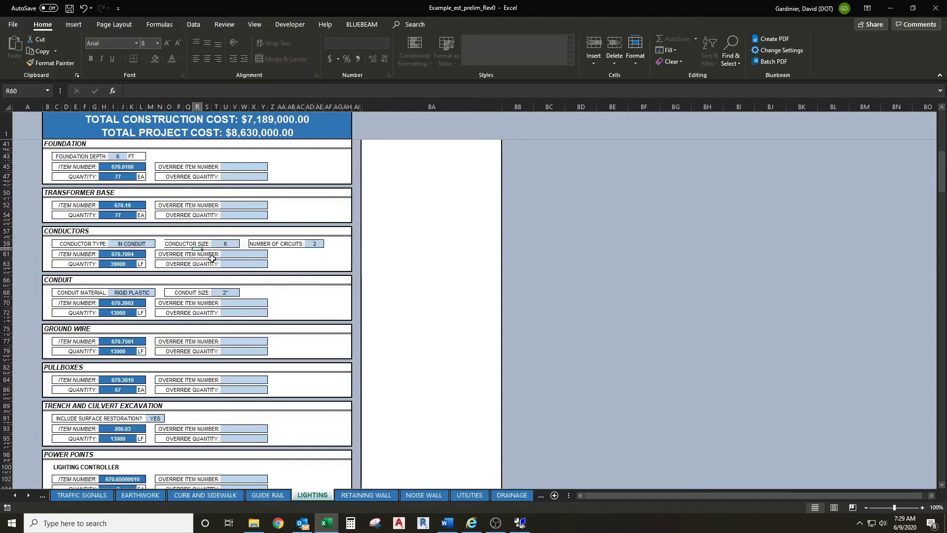
{"action": "left_click", "coordinate": [209, 255]}
Review the Ground Wire section and inspect the formula behind the Pullboxes quantity.
{"action": "scroll", "coordinate": [210, 269], "scroll_direction": "down", "scroll_amount": 2}
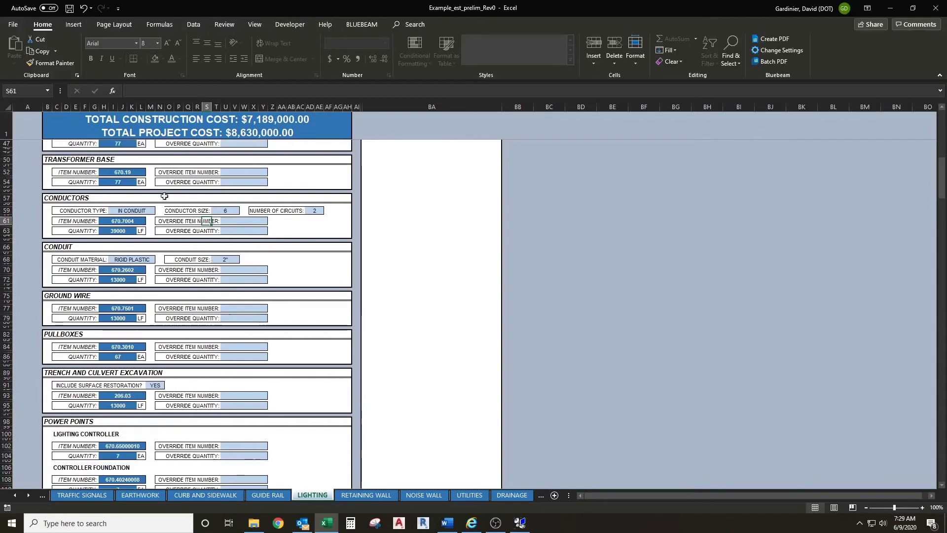
{"action": "scroll", "coordinate": [167, 288], "scroll_direction": "down", "scroll_amount": 4}
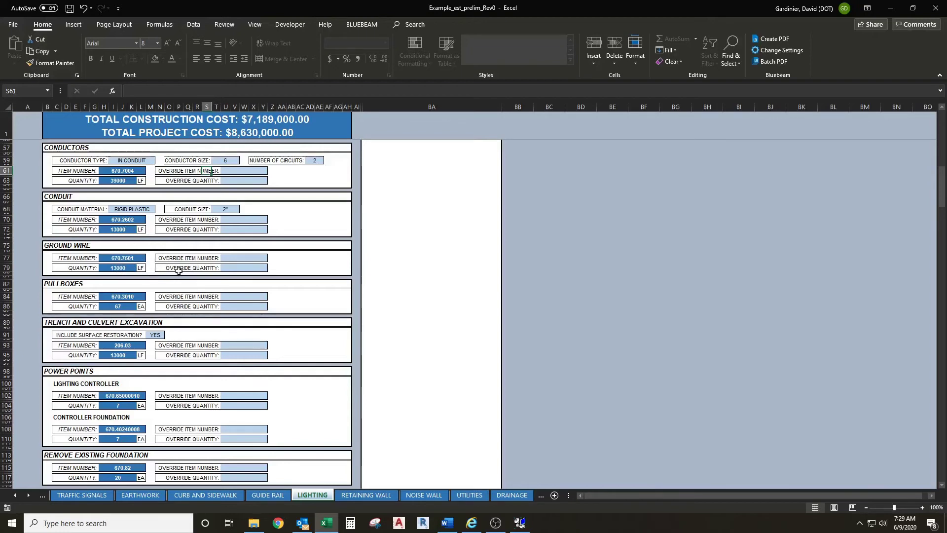
{"action": "scroll", "coordinate": [159, 275], "scroll_direction": "down", "scroll_amount": 1}
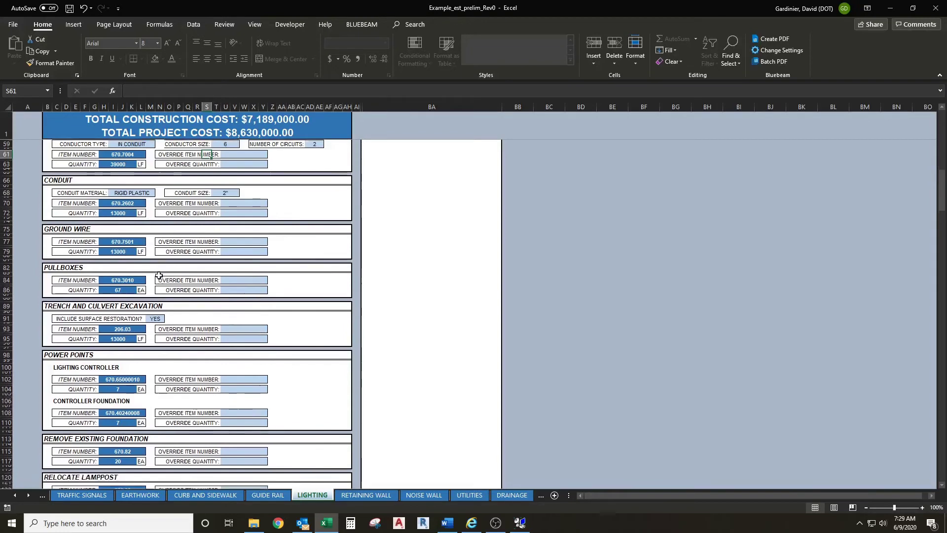
{"action": "scroll", "coordinate": [158, 275], "scroll_direction": "down", "scroll_amount": 1}
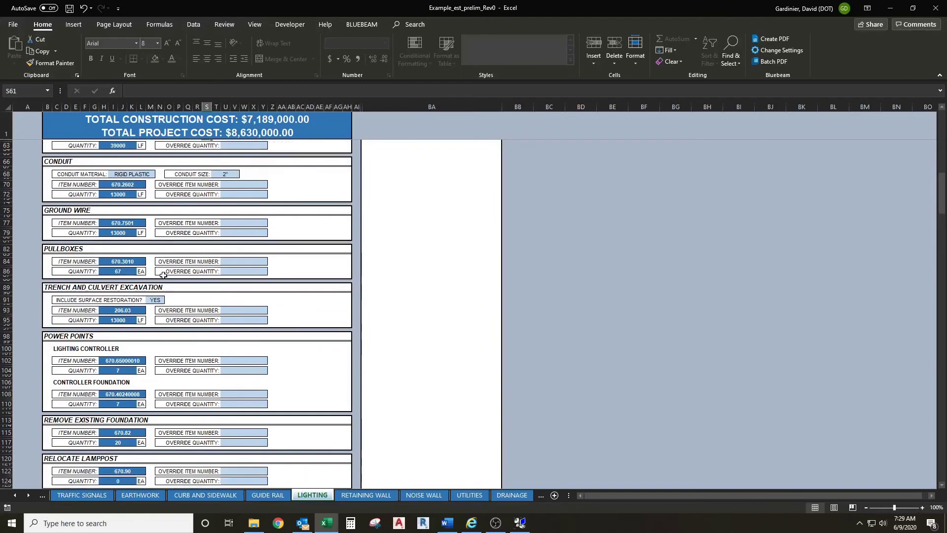
{"action": "left_click", "coordinate": [128, 270]}
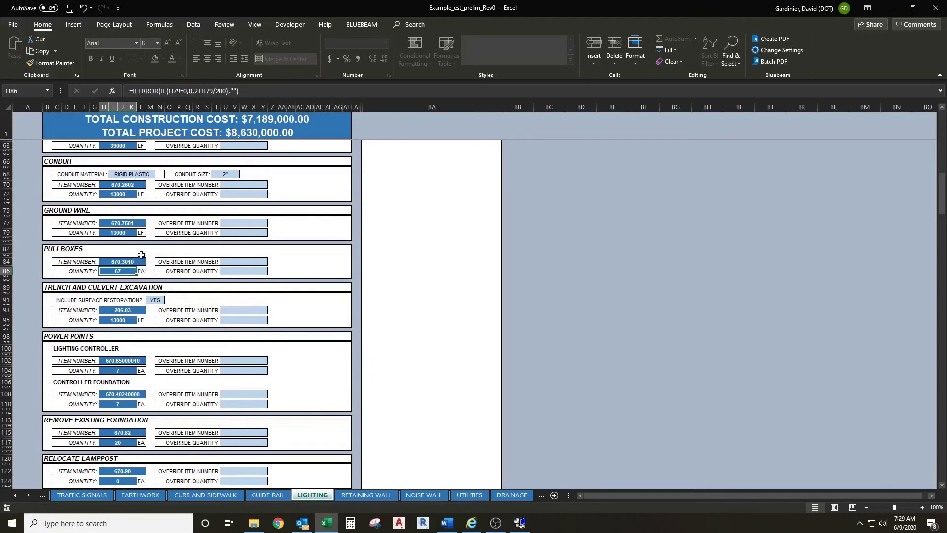
{"action": "left_click", "coordinate": [152, 270]}
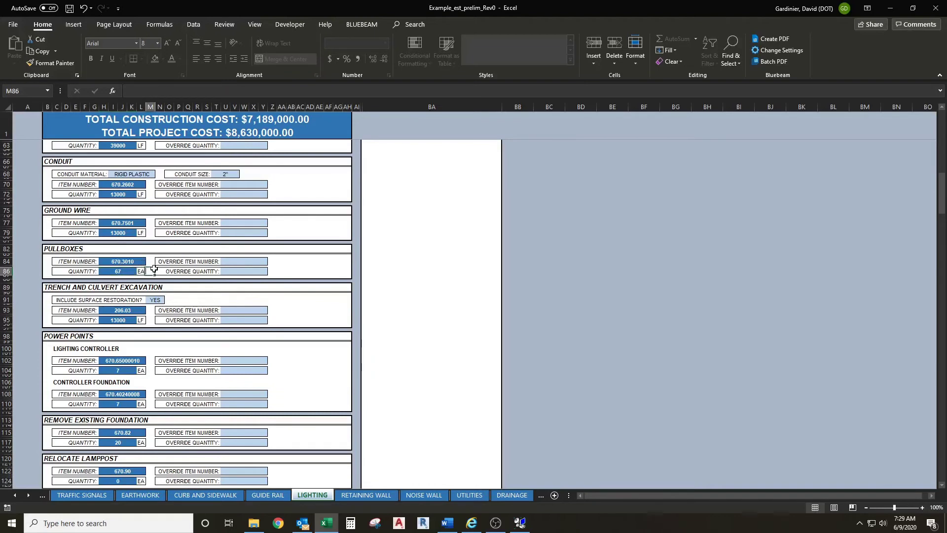
Inspect the Pullboxes item number and its override item number and override quantity fields.
{"action": "scroll", "coordinate": [179, 269], "scroll_direction": "down", "scroll_amount": 1}
{"action": "key", "text": "Up"}
{"action": "key", "text": "Up"}
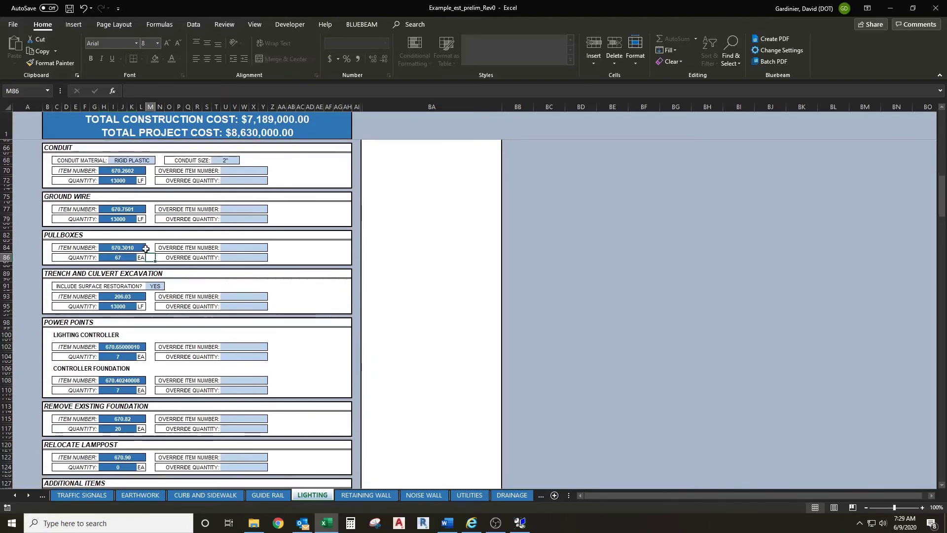
{"action": "key", "text": "Left"}
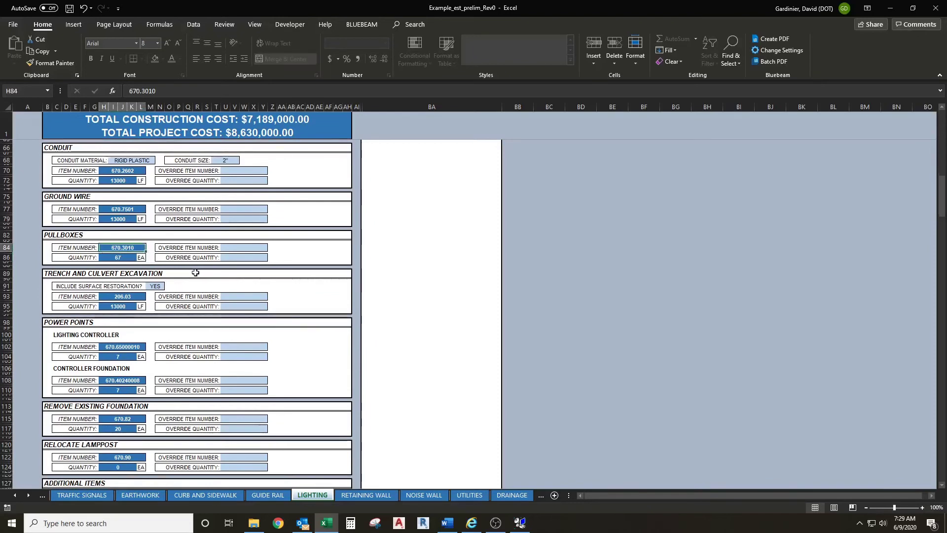
{"action": "left_click", "coordinate": [239, 242]}
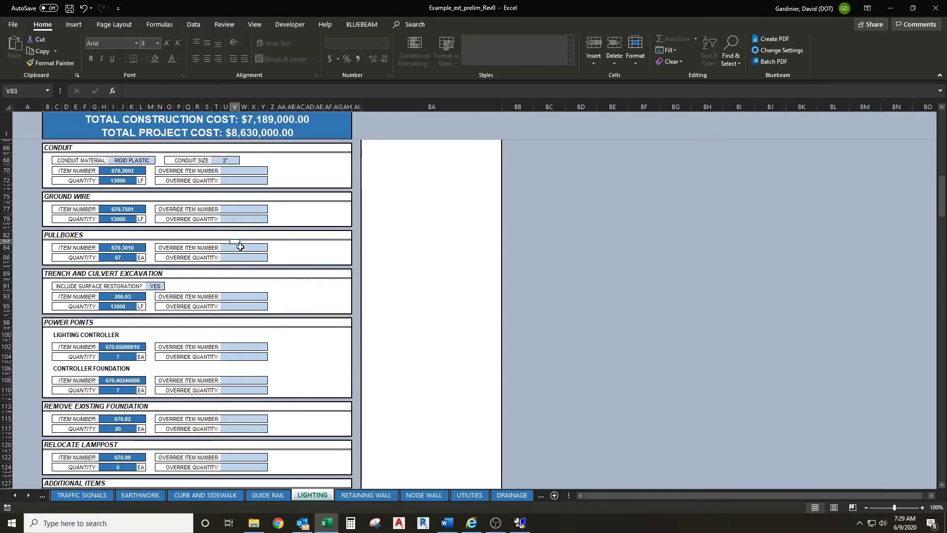
{"action": "left_click", "coordinate": [243, 247]}
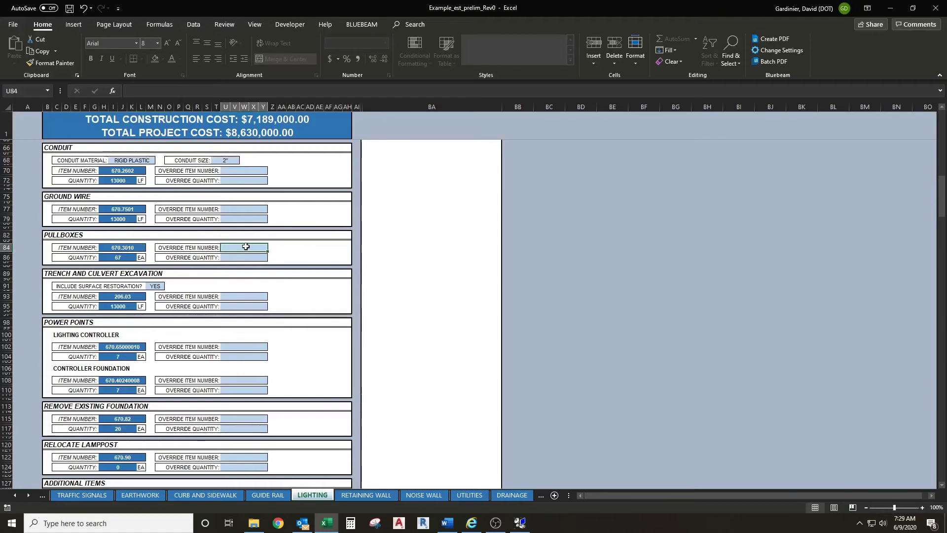
{"action": "left_click", "coordinate": [237, 255]}
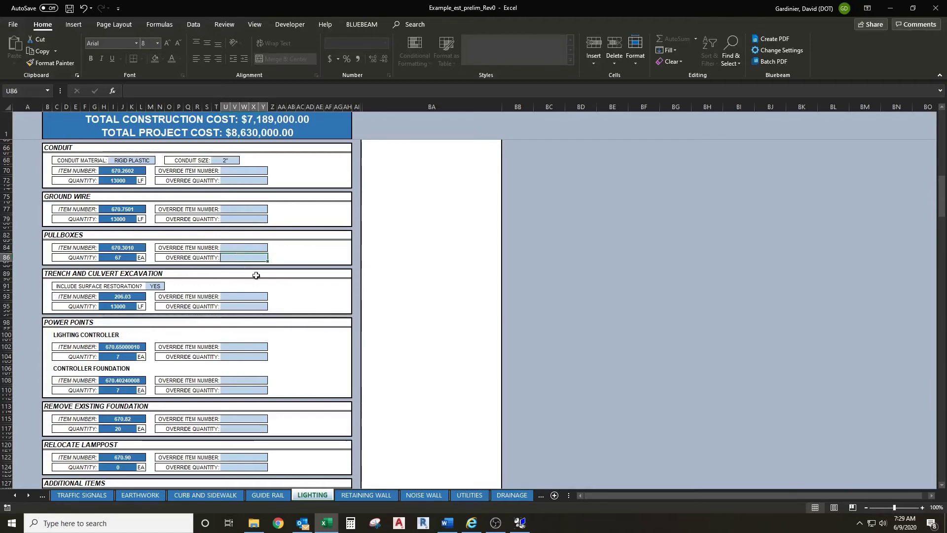
Review the Trench and Culvert Excavation section and inspect the lighting controller's quantity formula under Power Points.
{"action": "scroll", "coordinate": [185, 270], "scroll_direction": "down", "scroll_amount": 1}
{"action": "scroll", "coordinate": [181, 269], "scroll_direction": "down", "scroll_amount": 1}
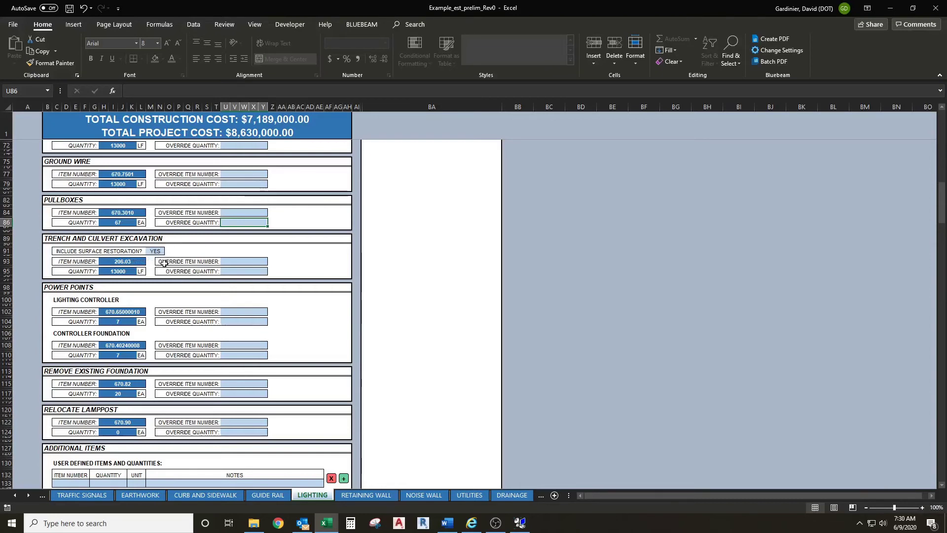
{"action": "scroll", "coordinate": [148, 256], "scroll_direction": "down", "scroll_amount": 1}
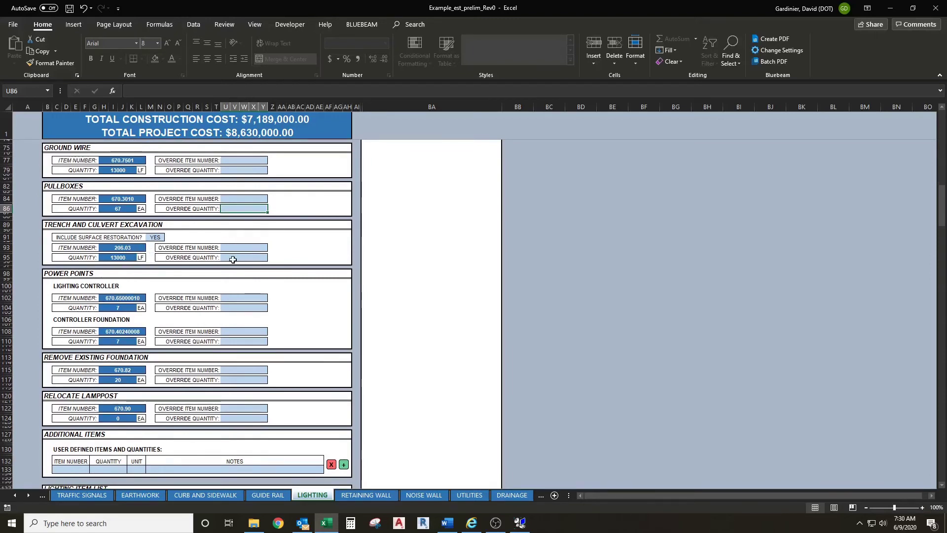
{"action": "scroll", "coordinate": [186, 269], "scroll_direction": "down", "scroll_amount": 2}
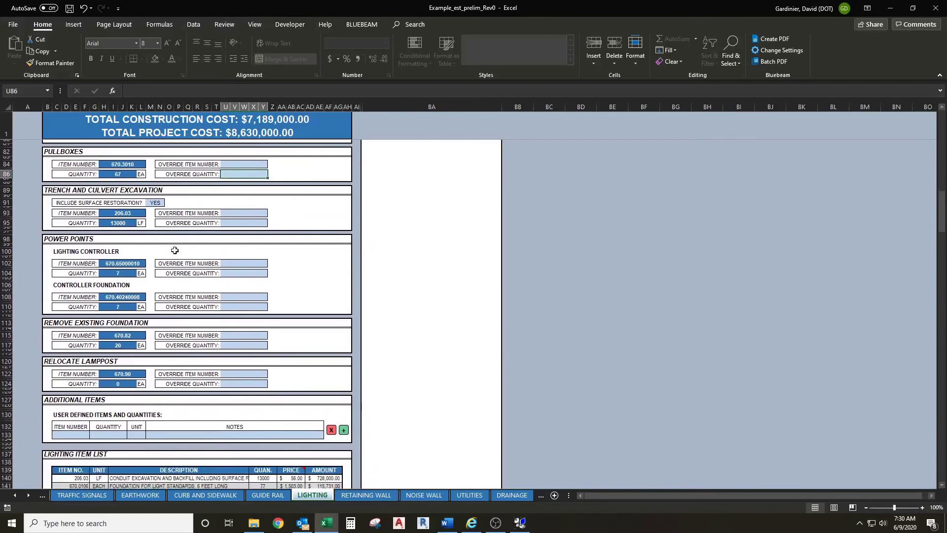
{"action": "scroll", "coordinate": [170, 263], "scroll_direction": "down", "scroll_amount": 1}
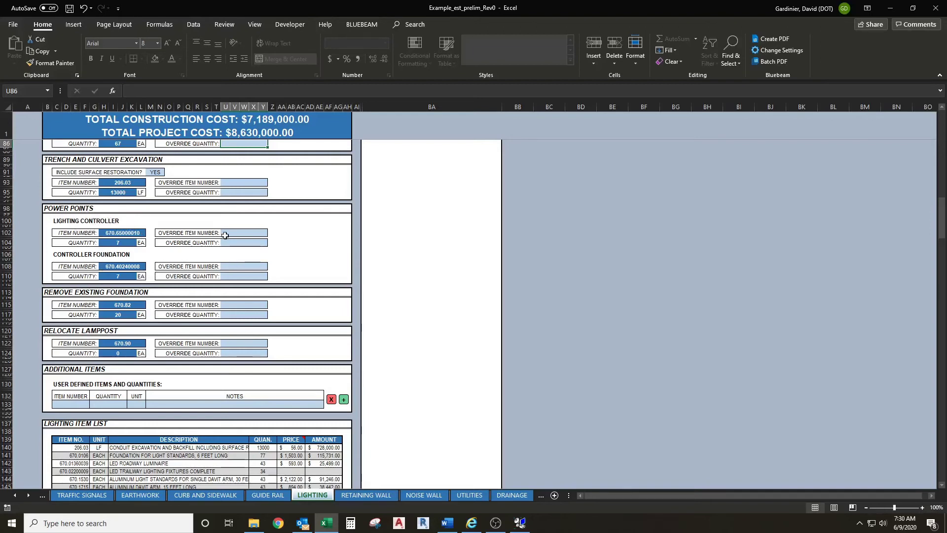
{"action": "left_click", "coordinate": [119, 244]}
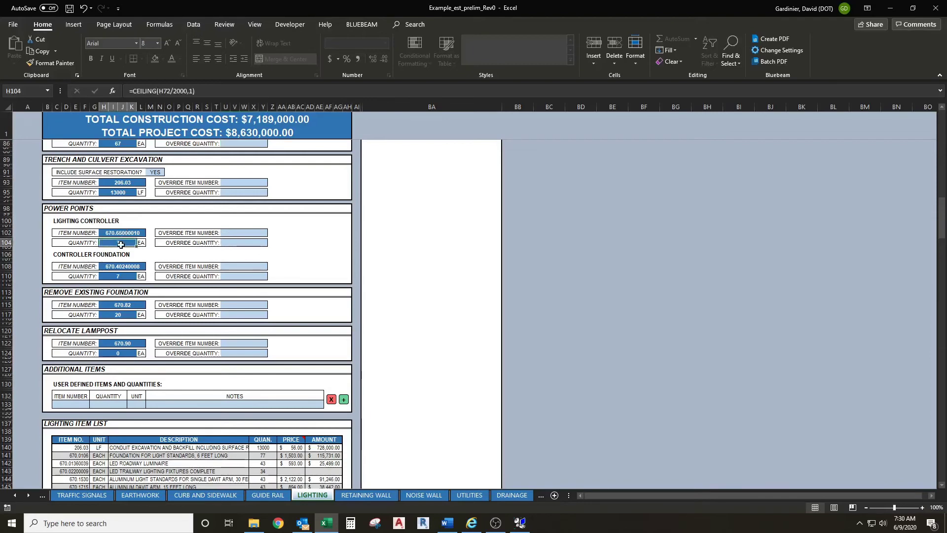
{"action": "left_click", "coordinate": [160, 249]}
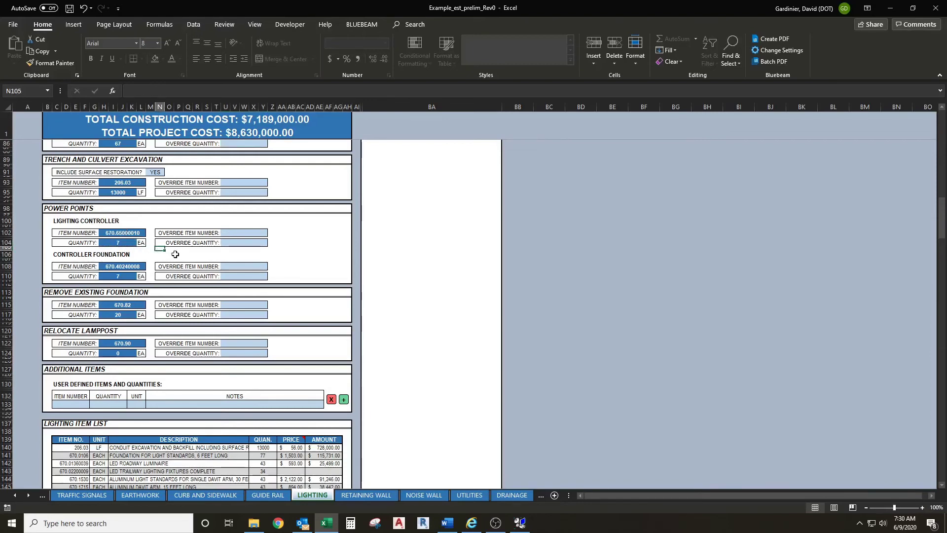
Inspect the lighting controller and controller foundation override fields, and review the Remove Existing Foundation and Relocate Lamppost sections.
{"action": "left_click", "coordinate": [227, 234]}
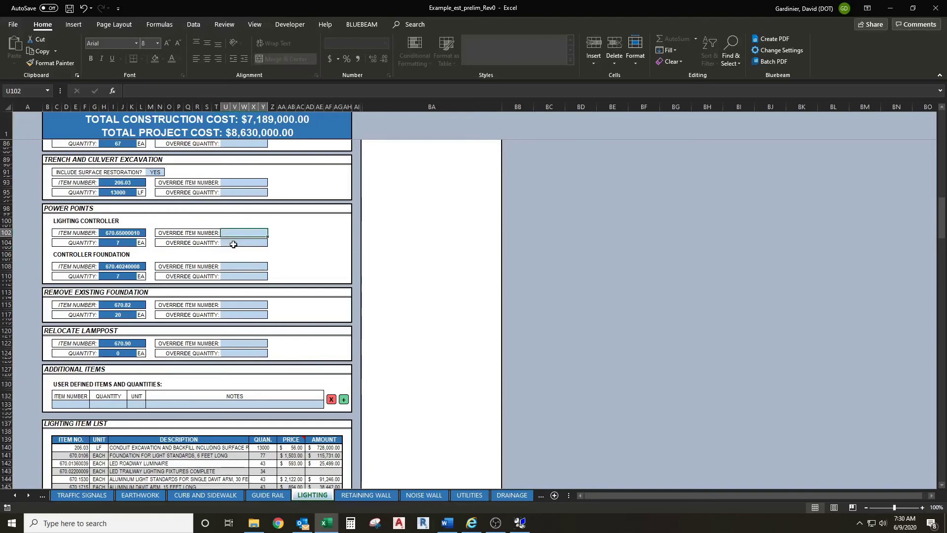
{"action": "left_click", "coordinate": [234, 244]}
{"action": "left_click", "coordinate": [237, 267]}
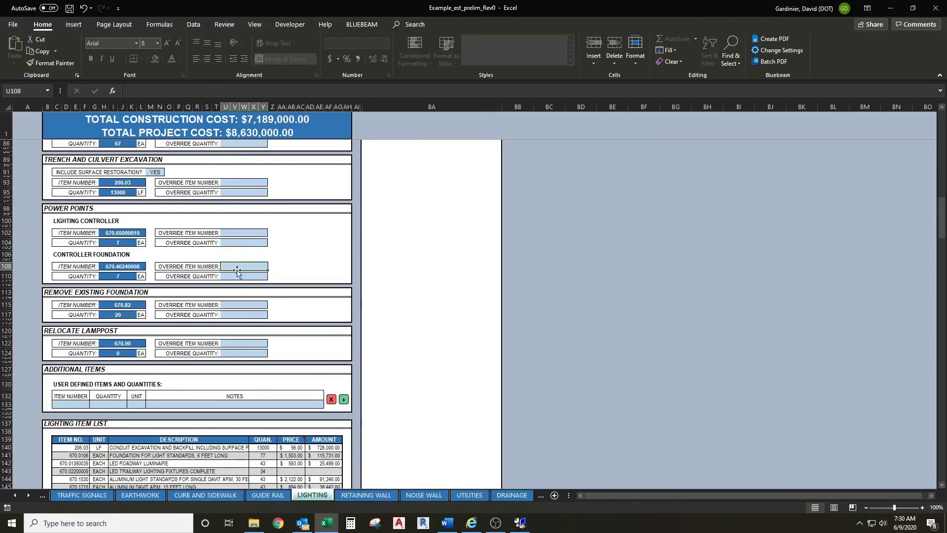
{"action": "left_click", "coordinate": [236, 273]}
{"action": "scroll", "coordinate": [190, 266], "scroll_direction": "down", "scroll_amount": 2}
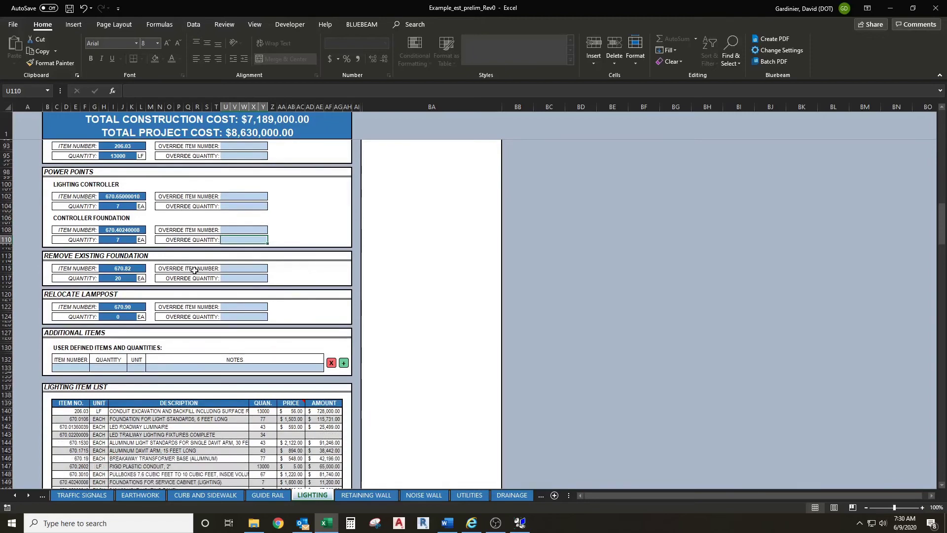
{"action": "scroll", "coordinate": [186, 269], "scroll_direction": "down", "scroll_amount": 2}
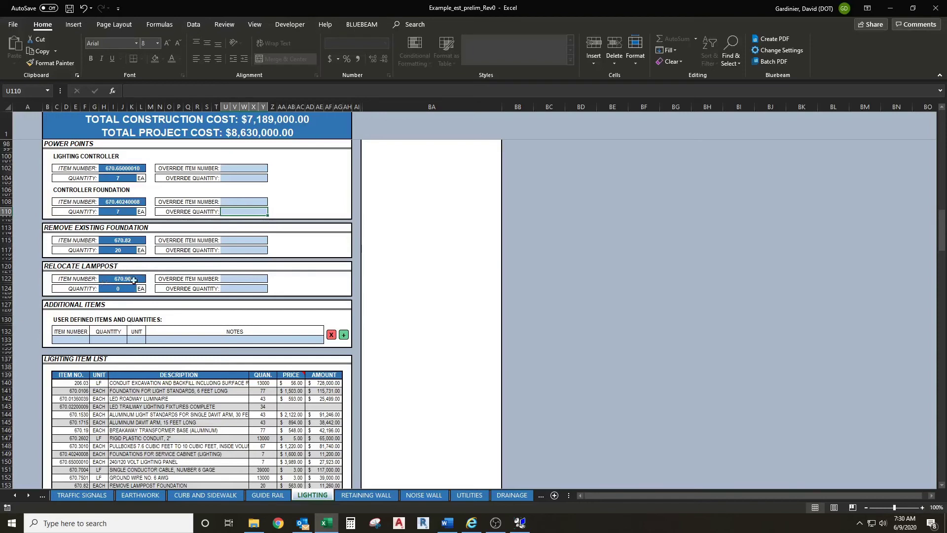
{"action": "scroll", "coordinate": [151, 290], "scroll_direction": "down", "scroll_amount": 1}
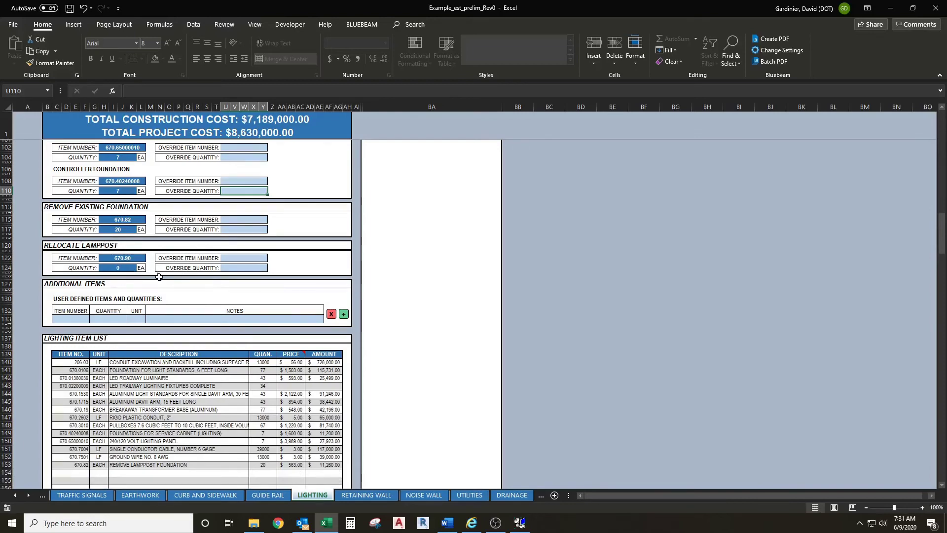
Return to the DATA ENTRY worksheet and set Relocate Existing Lights to YES in the Lighting section.
{"action": "scroll", "coordinate": [150, 279], "scroll_direction": "up", "scroll_amount": 4}
{"action": "scroll", "coordinate": [149, 281], "scroll_direction": "up", "scroll_amount": 14}
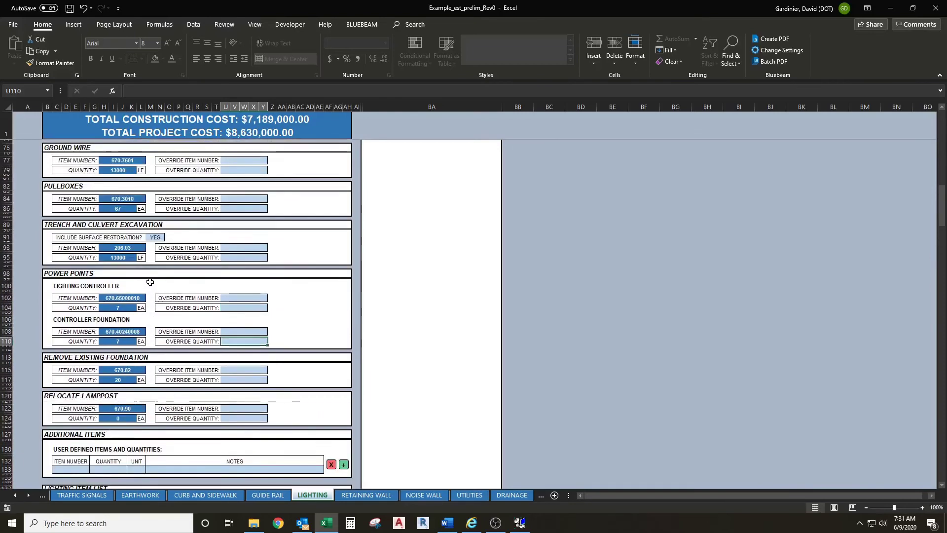
{"action": "scroll", "coordinate": [155, 283], "scroll_direction": "up", "scroll_amount": 5}
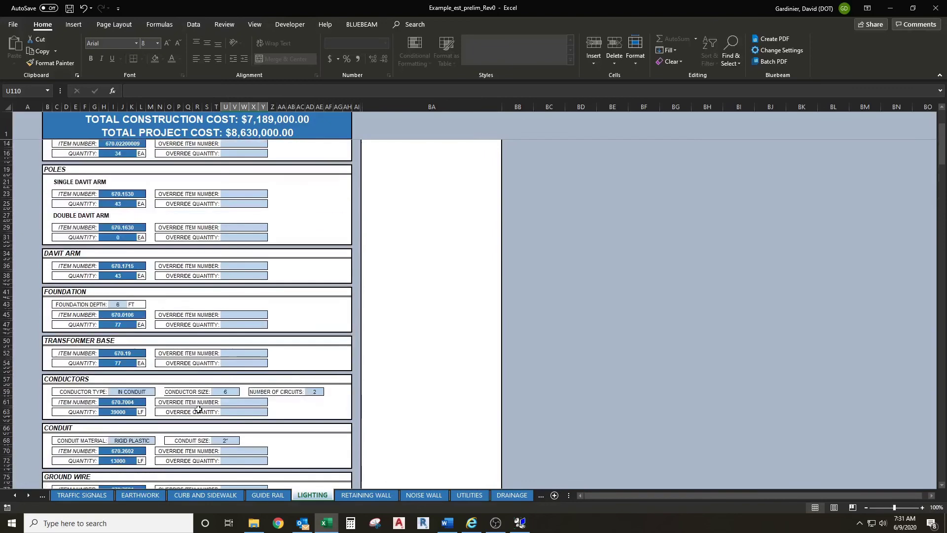
{"action": "scroll", "coordinate": [23, 501], "scroll_direction": "up", "scroll_amount": 3}
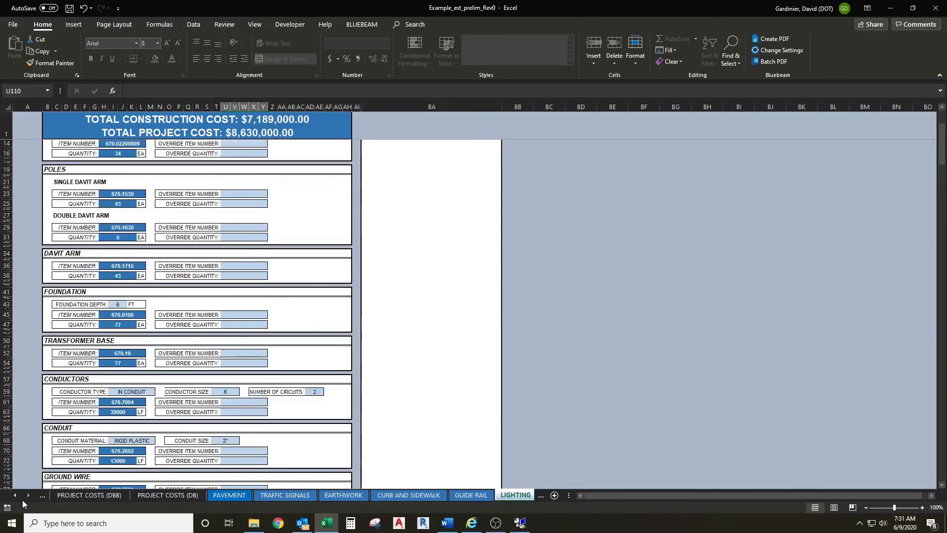
{"action": "scroll", "coordinate": [14, 502], "scroll_direction": "up", "scroll_amount": 3}
{"action": "left_click", "coordinate": [102, 495]}
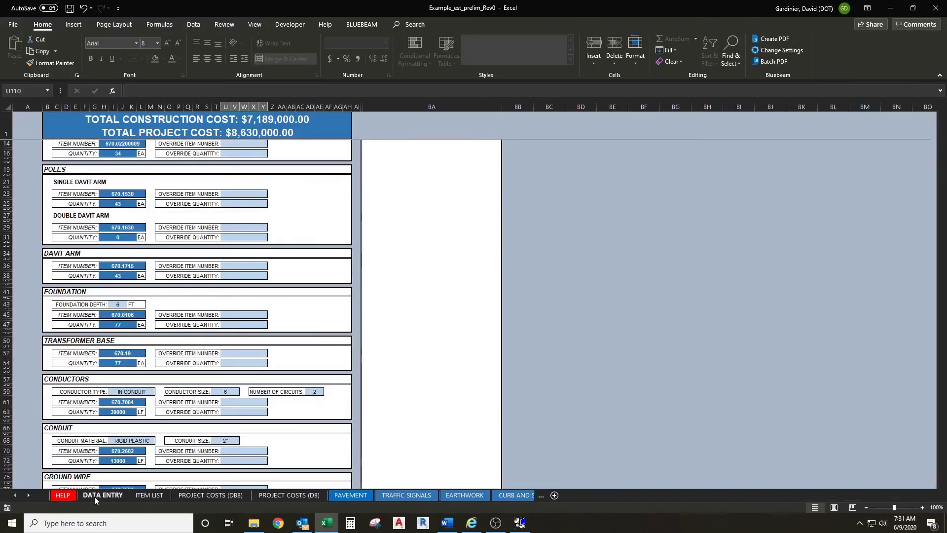
{"action": "left_click", "coordinate": [157, 285]}
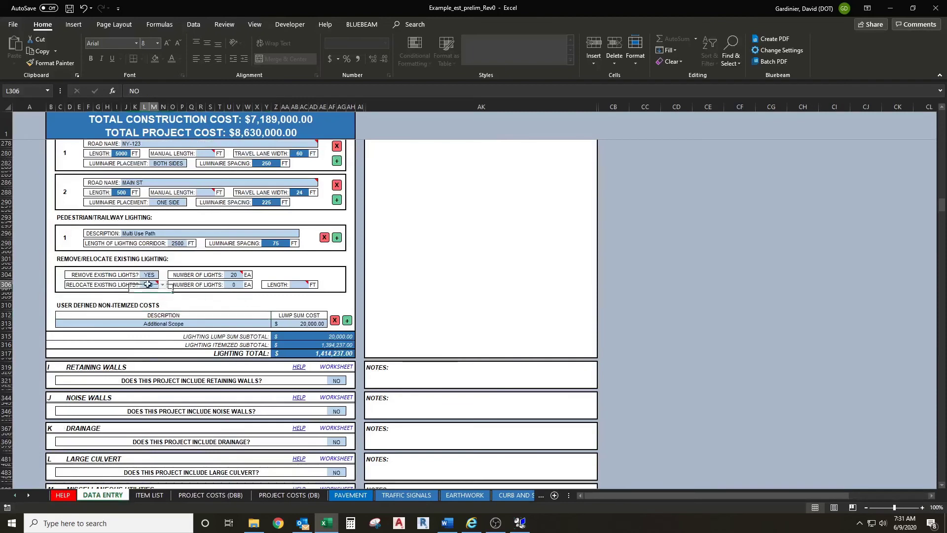
{"action": "left_click", "coordinate": [163, 285]}
{"action": "left_click", "coordinate": [153, 292]}
Set the number of existing lights to relocate to 10 and the relocation length to 1000 ft.
{"action": "left_click", "coordinate": [234, 287]}
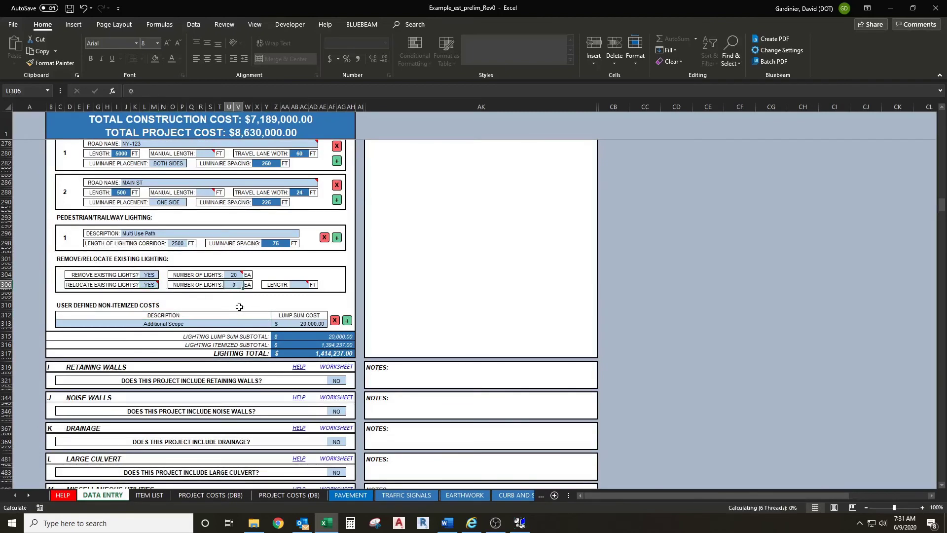
{"action": "type", "text": "10"}
{"action": "left_click", "coordinate": [299, 284]}
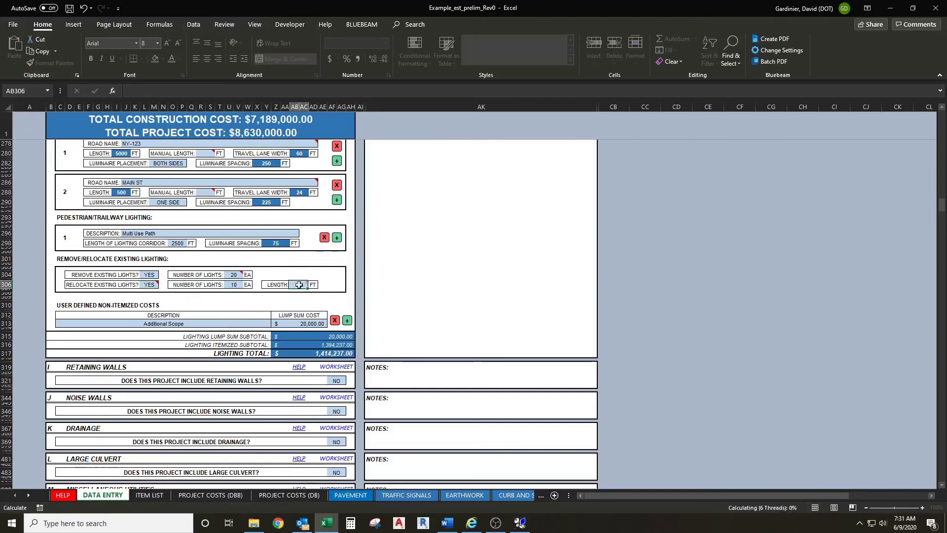
{"action": "type", "text": "10"}
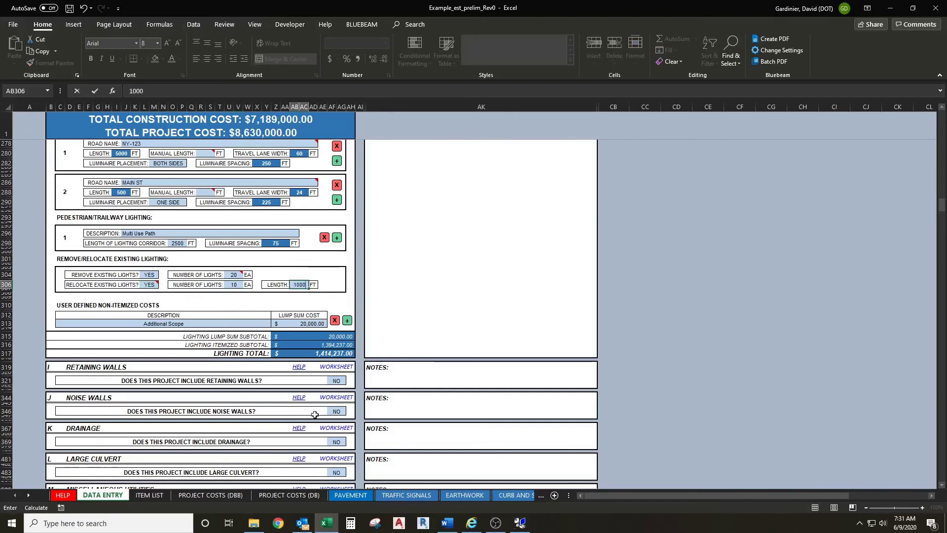
{"action": "type", "text": "00"}
{"action": "left_click", "coordinate": [344, 272]}
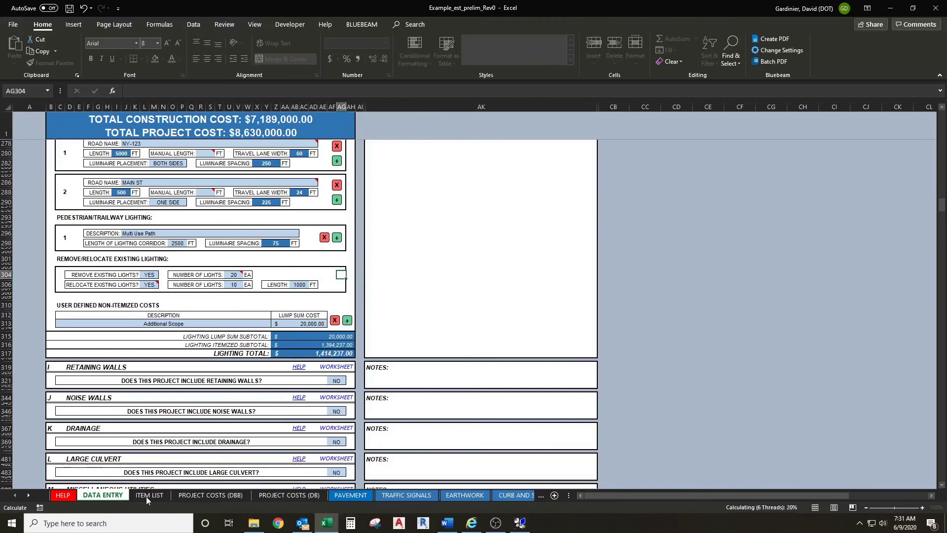
Return to the LIGHTING worksheet and check the quantities from the Relocate Lamppost section back up to the Poles section.
{"action": "left_click", "coordinate": [29, 496]}
{"action": "left_click", "coordinate": [29, 496]}
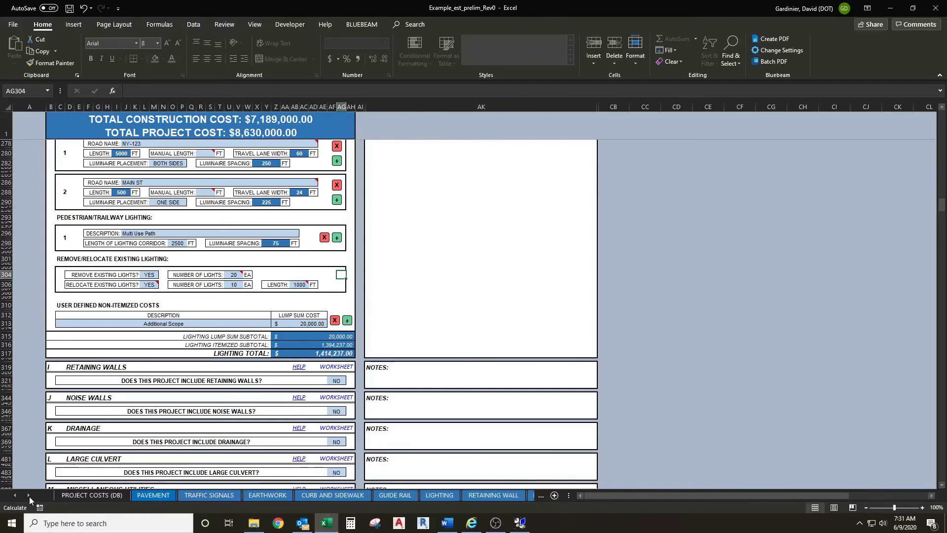
{"action": "left_click", "coordinate": [29, 496]}
{"action": "left_click", "coordinate": [351, 495]}
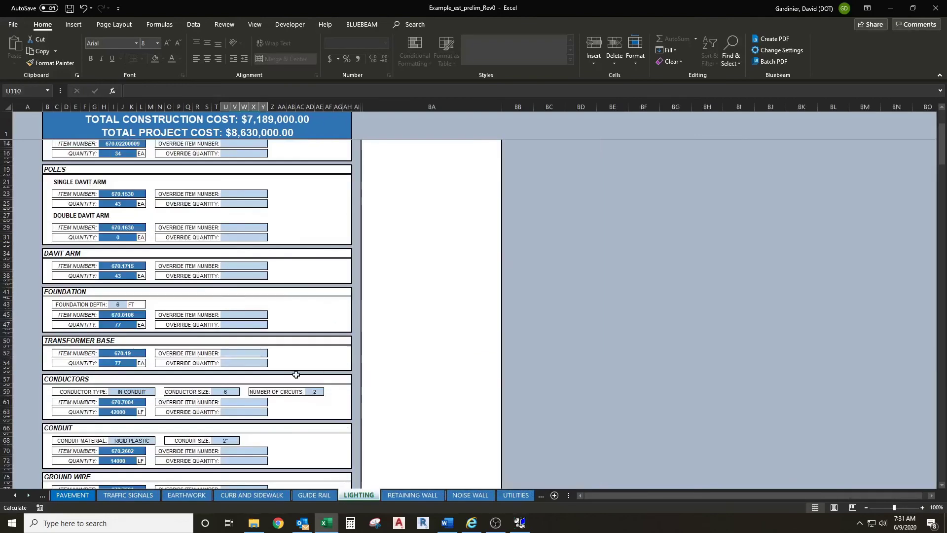
{"action": "scroll", "coordinate": [296, 380], "scroll_direction": "down", "scroll_amount": 15}
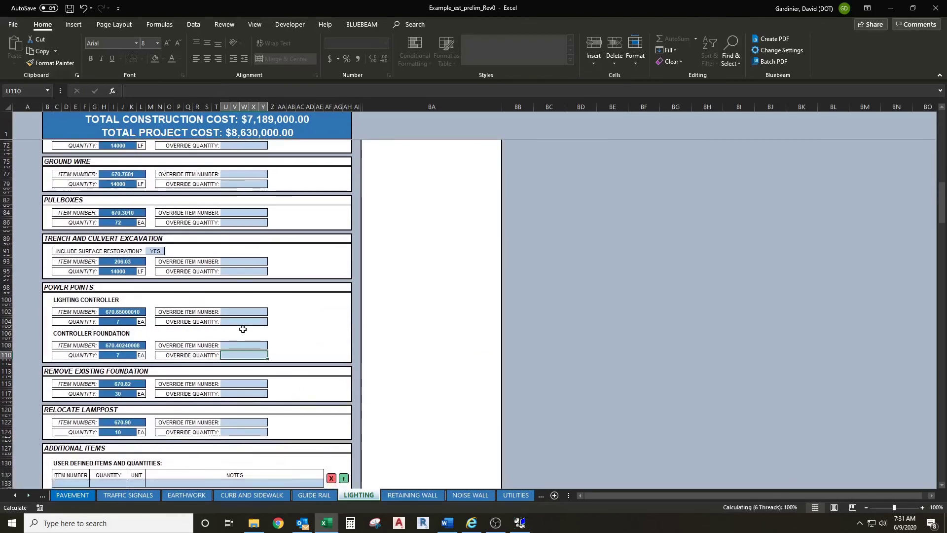
{"action": "scroll", "coordinate": [243, 329], "scroll_direction": "up", "scroll_amount": 10}
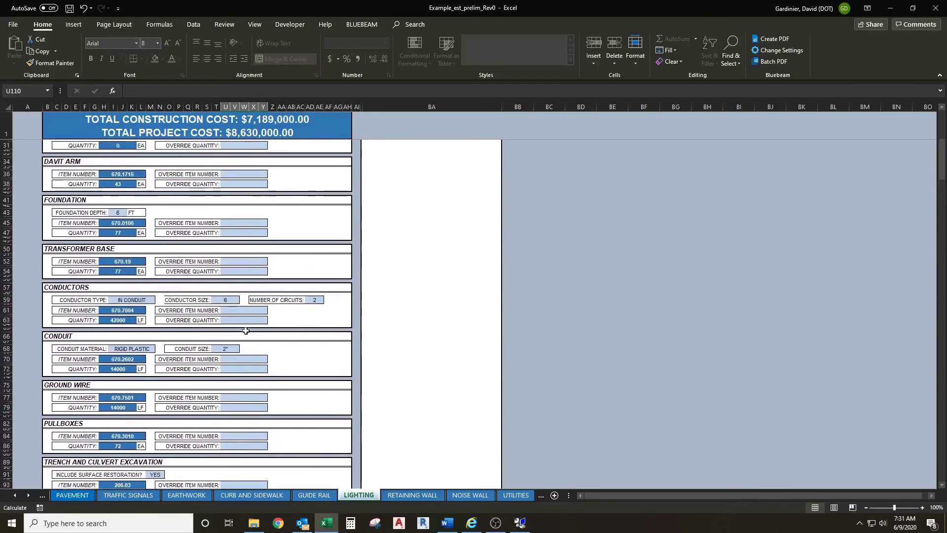
{"action": "scroll", "coordinate": [246, 330], "scroll_direction": "up", "scroll_amount": 5}
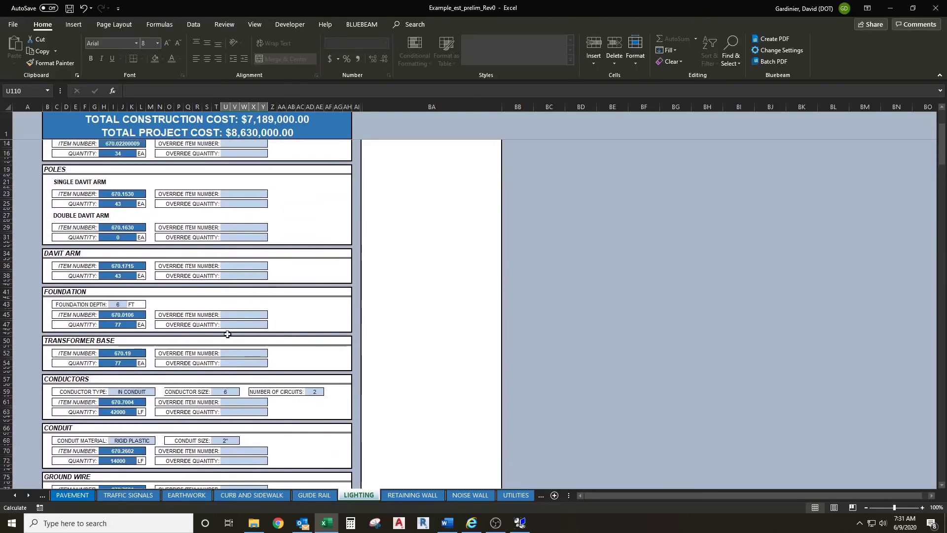
{"action": "scroll", "coordinate": [228, 334], "scroll_direction": "up", "scroll_amount": 1}
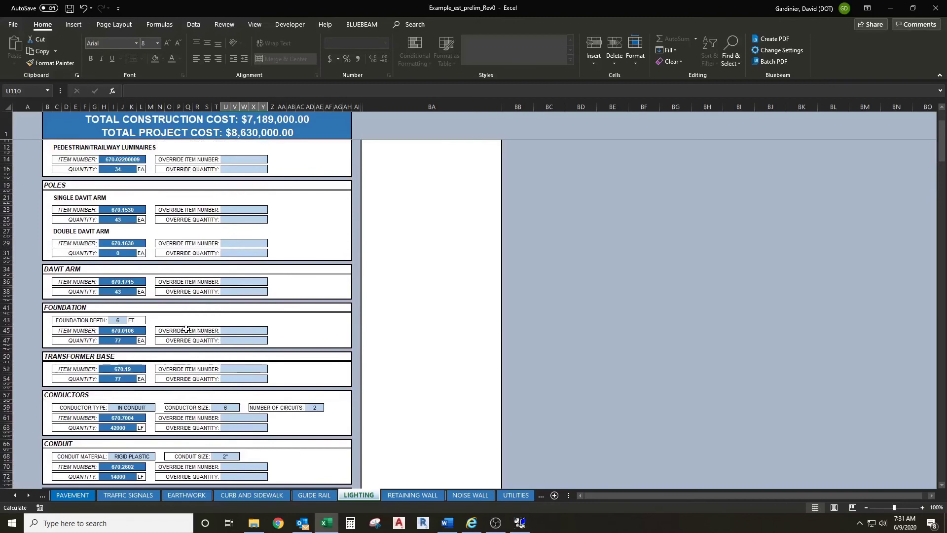
Review the conductor, conduit, ground wire, pullbox and trench quantities, continuing through the Remove Existing Foundation and Relocate Lamppost sections.
{"action": "scroll", "coordinate": [186, 330], "scroll_direction": "down", "scroll_amount": 5}
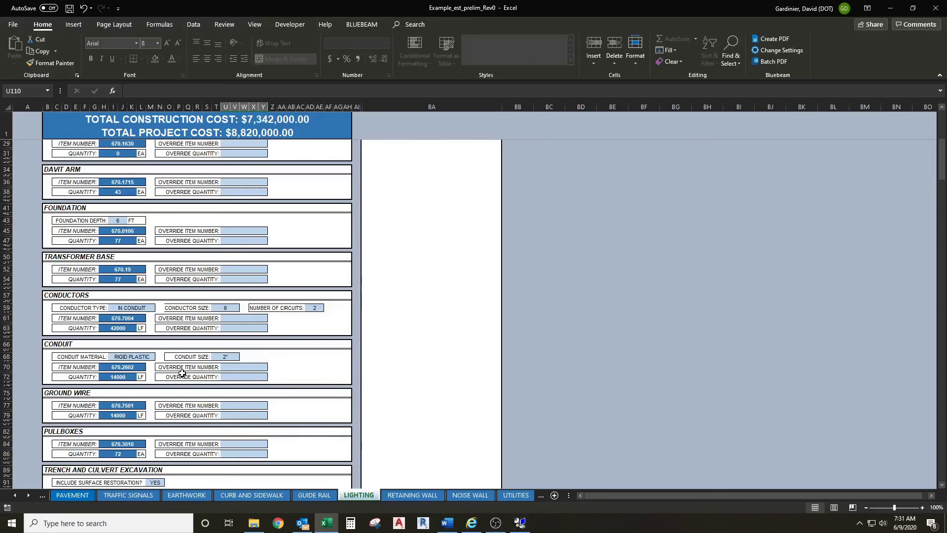
{"action": "scroll", "coordinate": [182, 373], "scroll_direction": "down", "scroll_amount": 2}
{"action": "scroll", "coordinate": [192, 387], "scroll_direction": "down", "scroll_amount": 2}
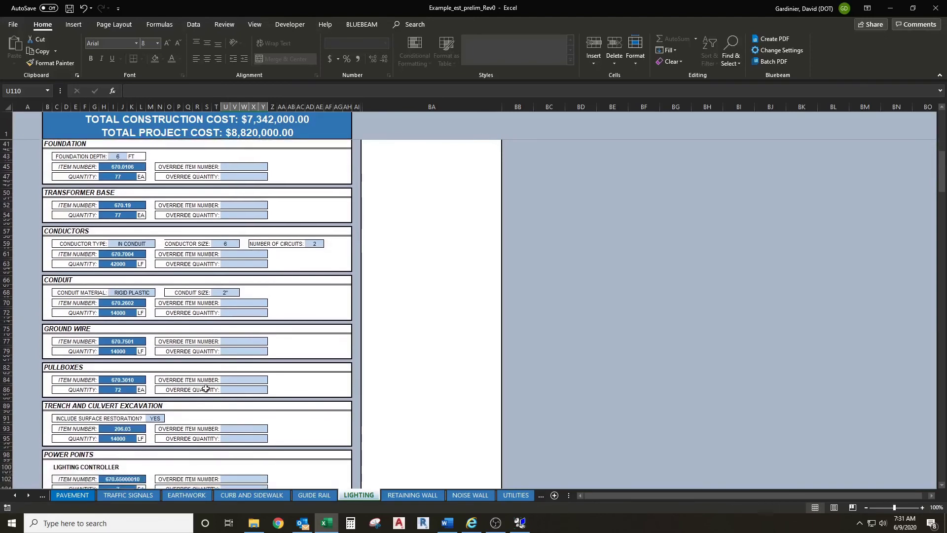
{"action": "scroll", "coordinate": [205, 388], "scroll_direction": "down", "scroll_amount": 3}
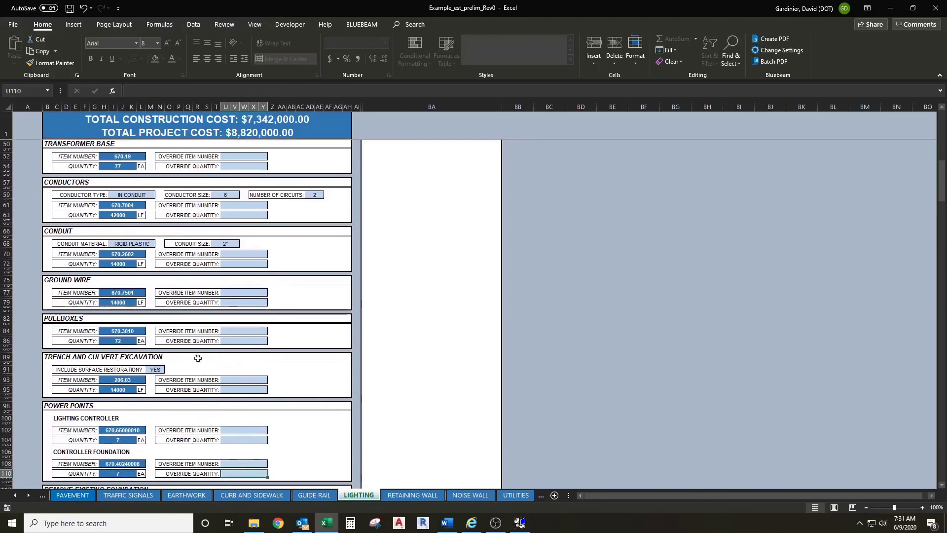
{"action": "scroll", "coordinate": [197, 358], "scroll_direction": "down", "scroll_amount": 4}
{"action": "scroll", "coordinate": [204, 365], "scroll_direction": "down", "scroll_amount": 8}
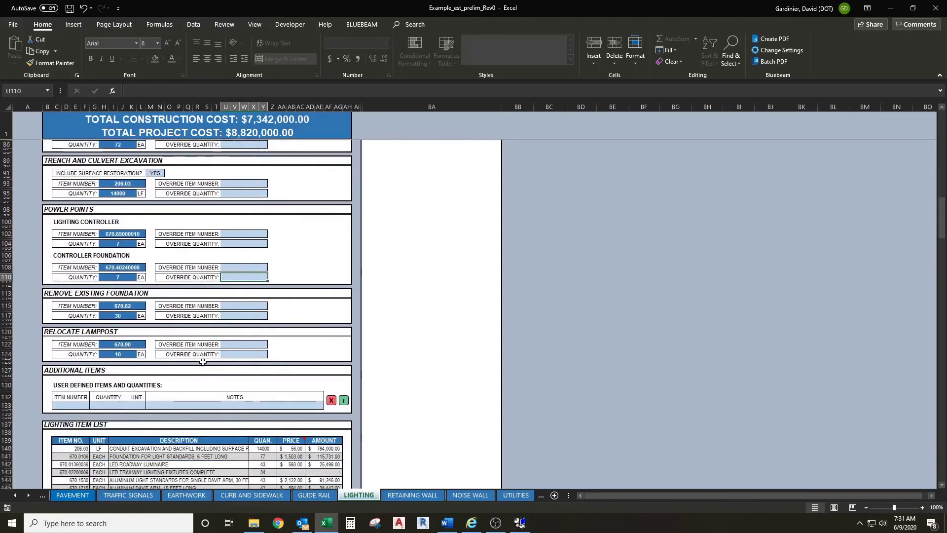
{"action": "scroll", "coordinate": [203, 359], "scroll_direction": "down", "scroll_amount": 1}
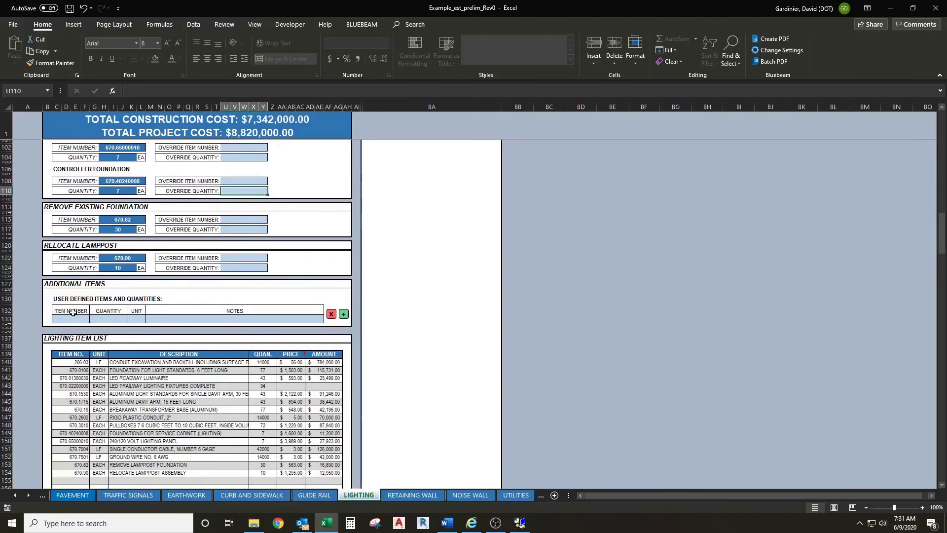
Add a user-defined item under Additional Items with item number 203.02, quantity 100, unit CY and the note "Excavation".
{"action": "scroll", "coordinate": [74, 313], "scroll_direction": "down", "scroll_amount": 2}
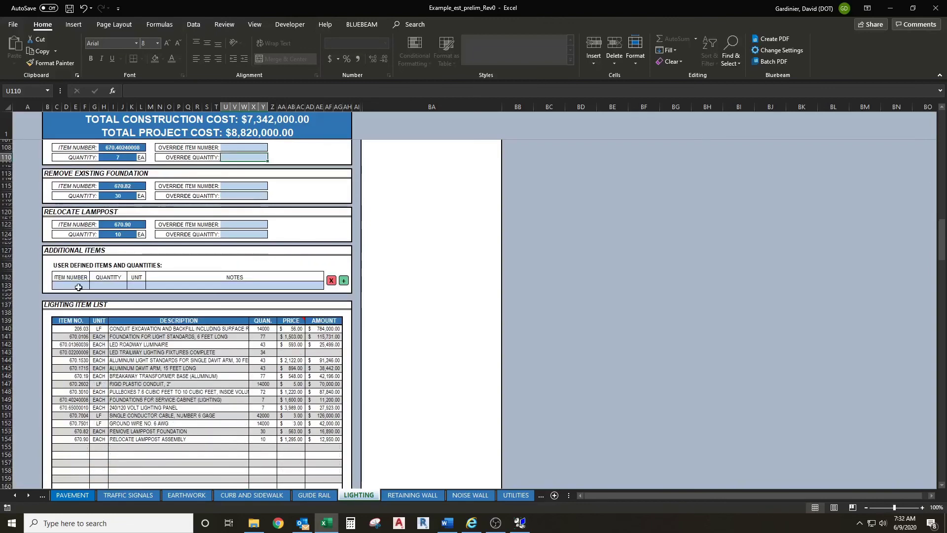
{"action": "left_click", "coordinate": [76, 286]}
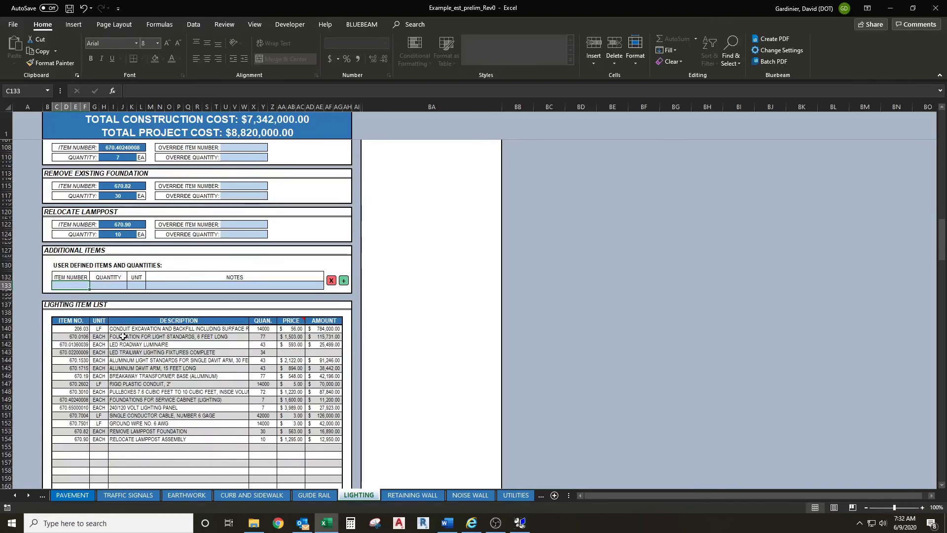
{"action": "scroll", "coordinate": [125, 337], "scroll_direction": "down", "scroll_amount": 1}
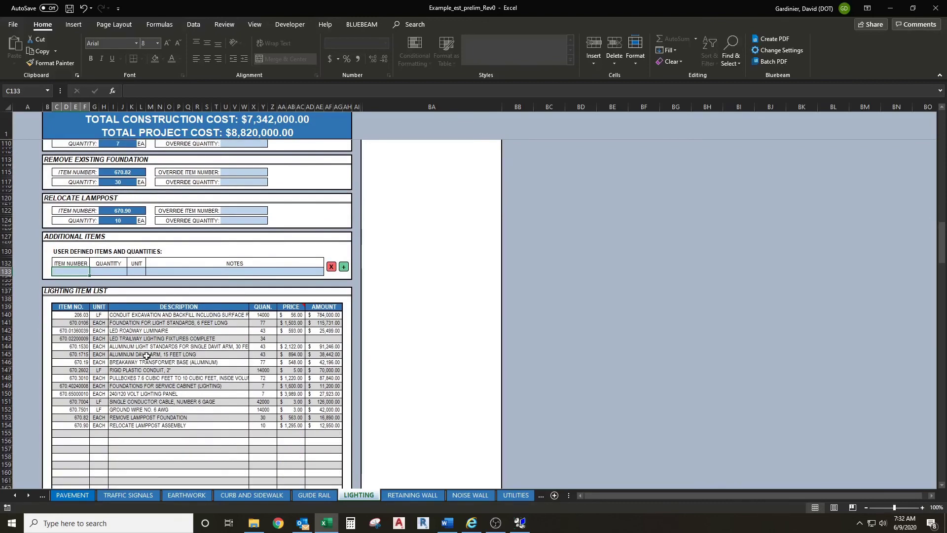
{"action": "type", "text": "203.02"}
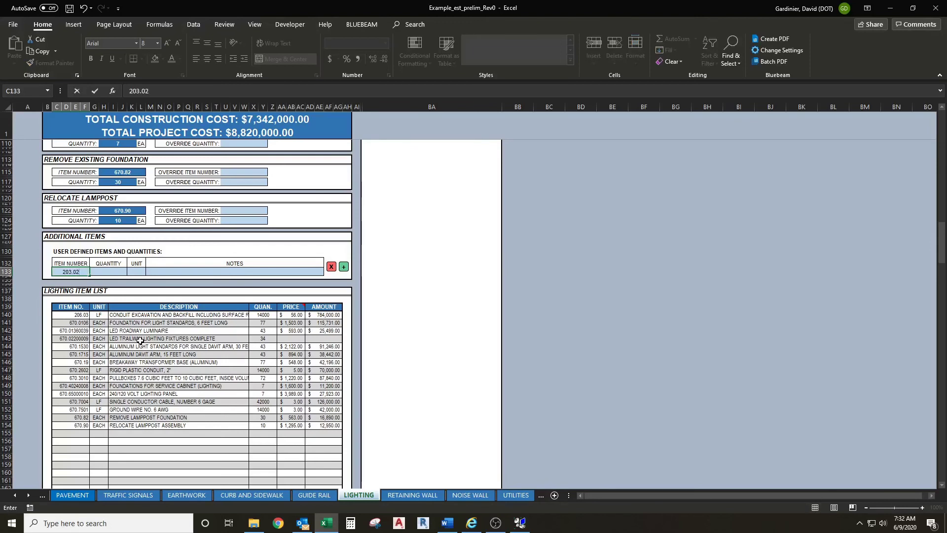
{"action": "left_click", "coordinate": [108, 272]}
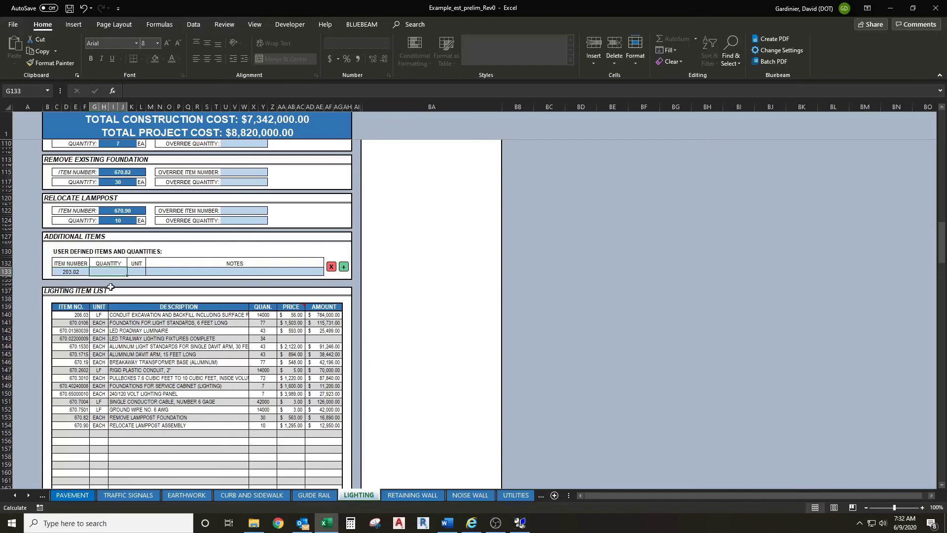
{"action": "type", "text": "100"}
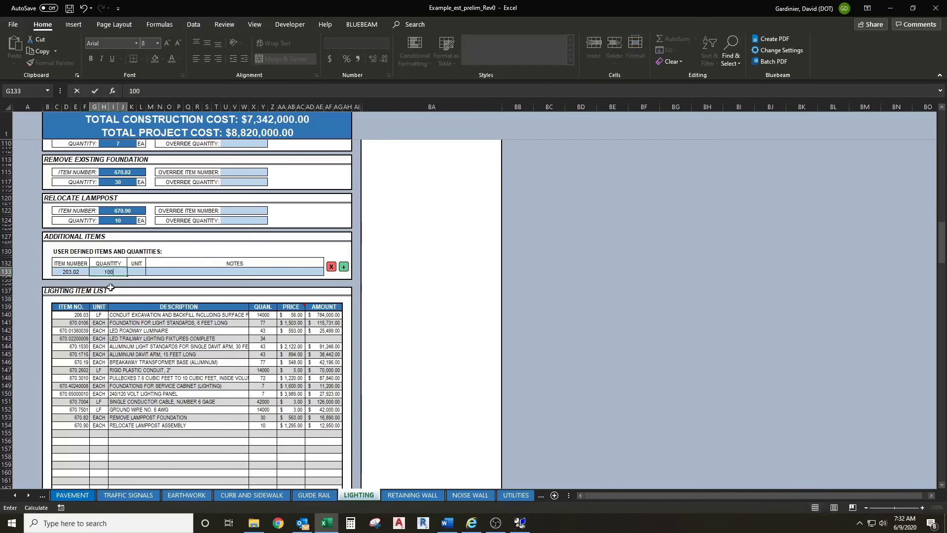
{"action": "left_click", "coordinate": [144, 271]}
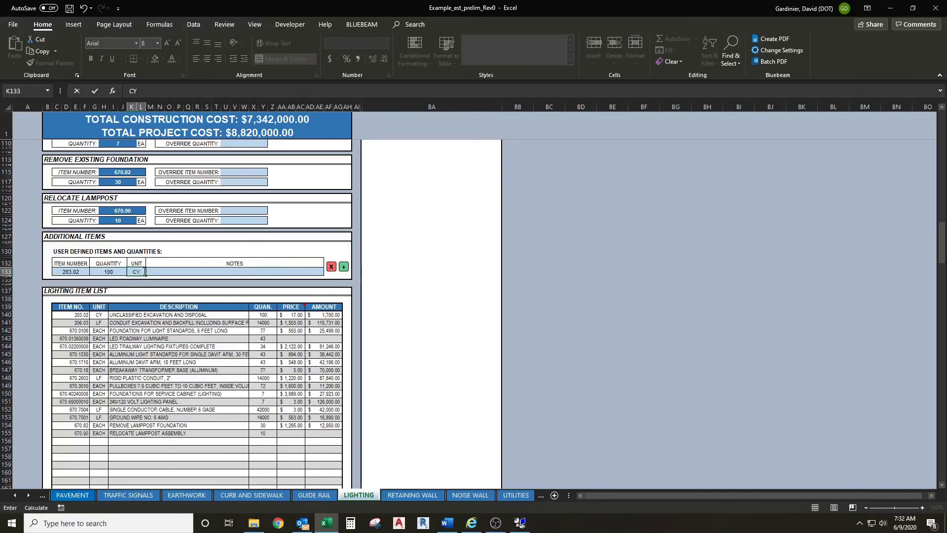
{"action": "type", "text": "Excavation"}
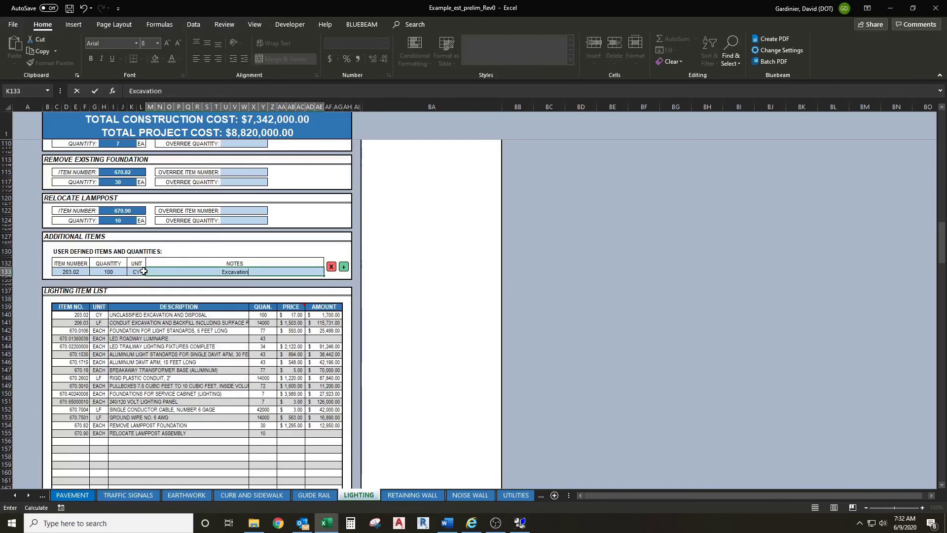
{"action": "key", "text": "Return"}
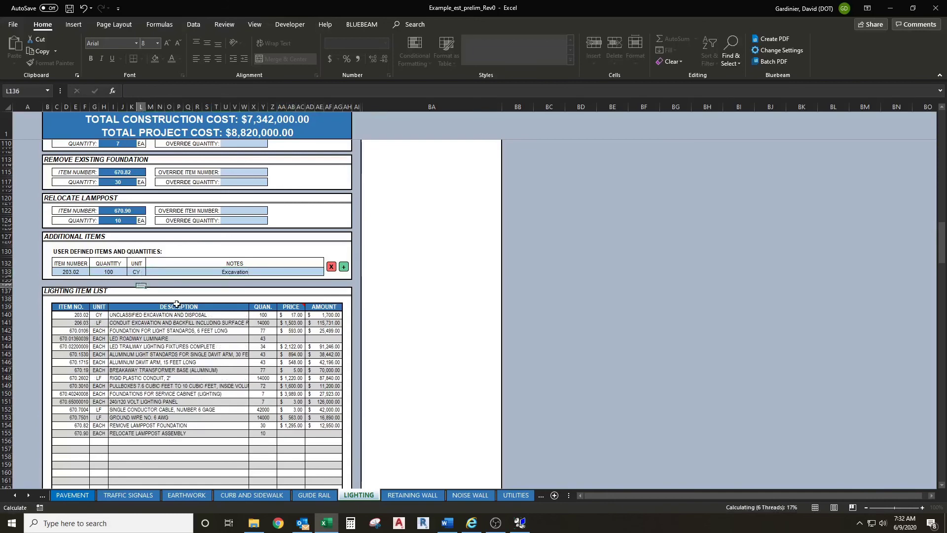
{"action": "left_click", "coordinate": [176, 298]}
{"action": "scroll", "coordinate": [175, 306], "scroll_direction": "down", "scroll_amount": 2}
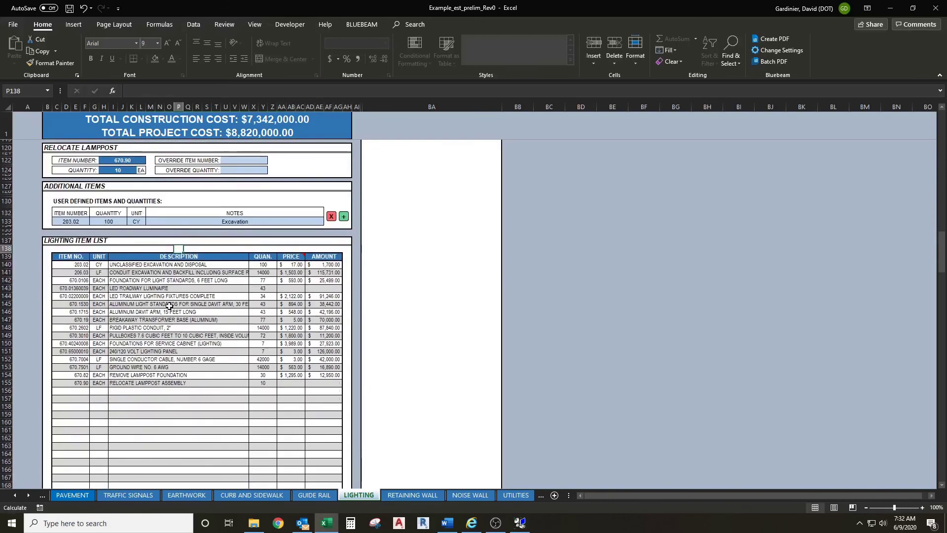
Review the Lighting Item List from the unclassified excavation item down to the lighting total.
{"action": "scroll", "coordinate": [105, 259], "scroll_direction": "down", "scroll_amount": 1}
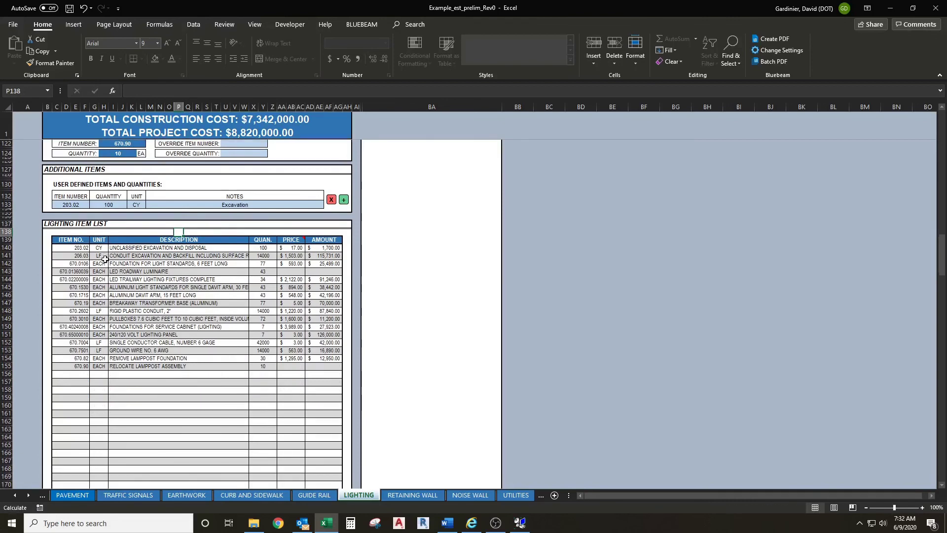
{"action": "scroll", "coordinate": [106, 258], "scroll_direction": "down", "scroll_amount": 1}
{"action": "scroll", "coordinate": [103, 259], "scroll_direction": "down", "scroll_amount": 1}
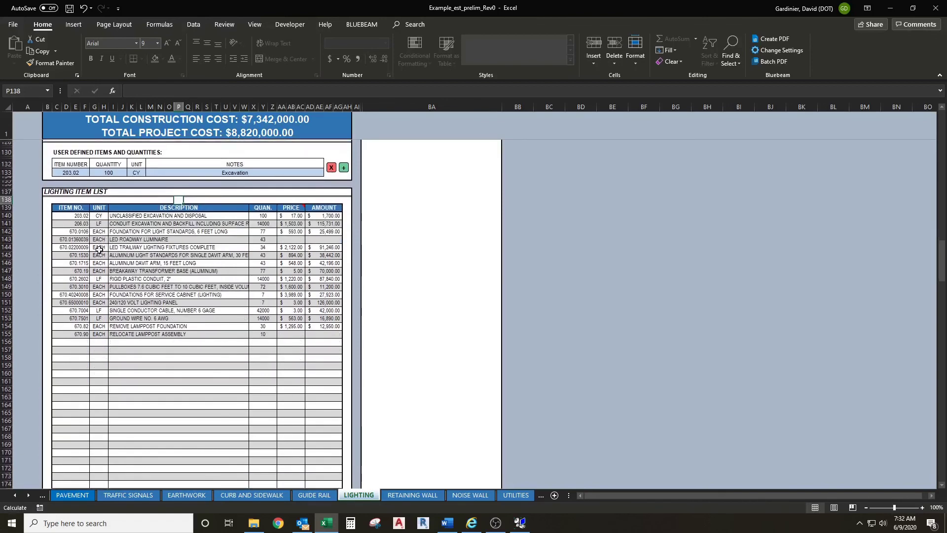
{"action": "left_click", "coordinate": [81, 213]}
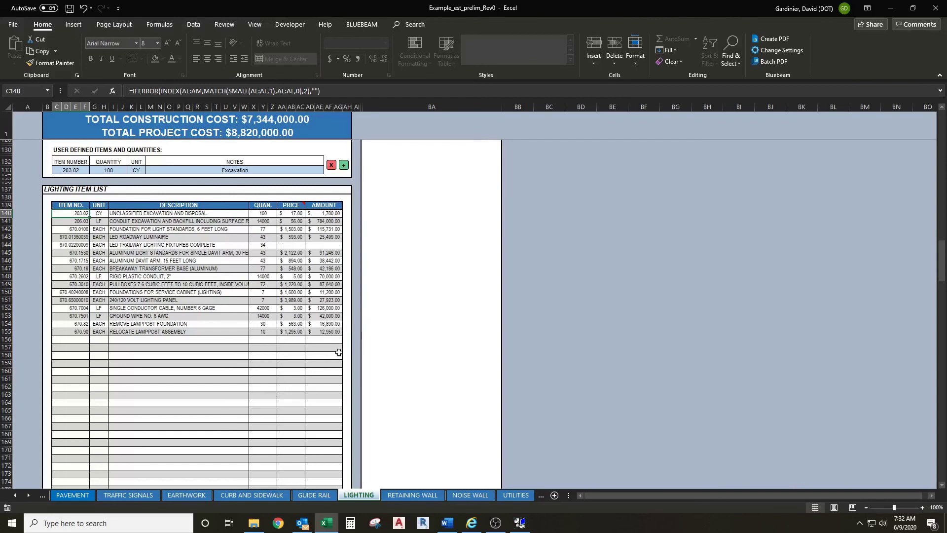
{"action": "scroll", "coordinate": [335, 353], "scroll_direction": "down", "scroll_amount": 1}
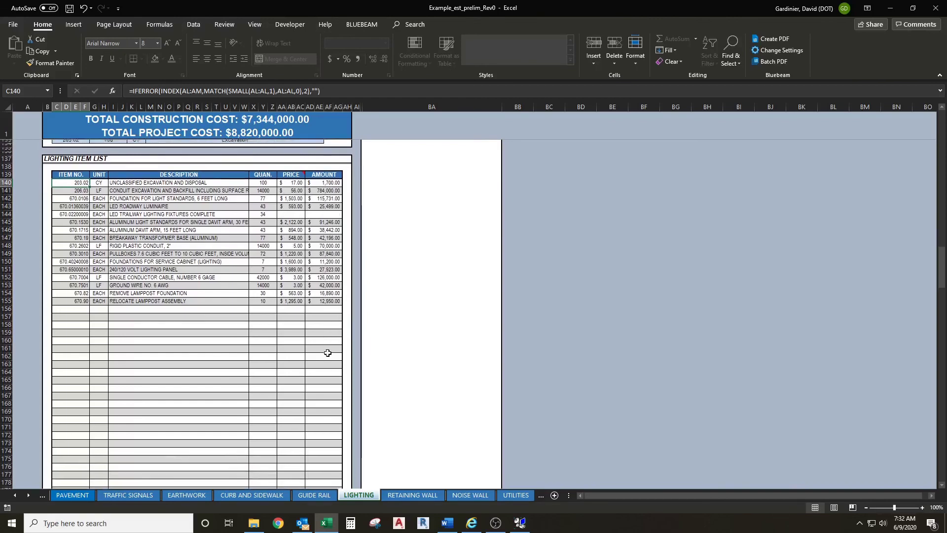
{"action": "scroll", "coordinate": [328, 352], "scroll_direction": "down", "scroll_amount": 5}
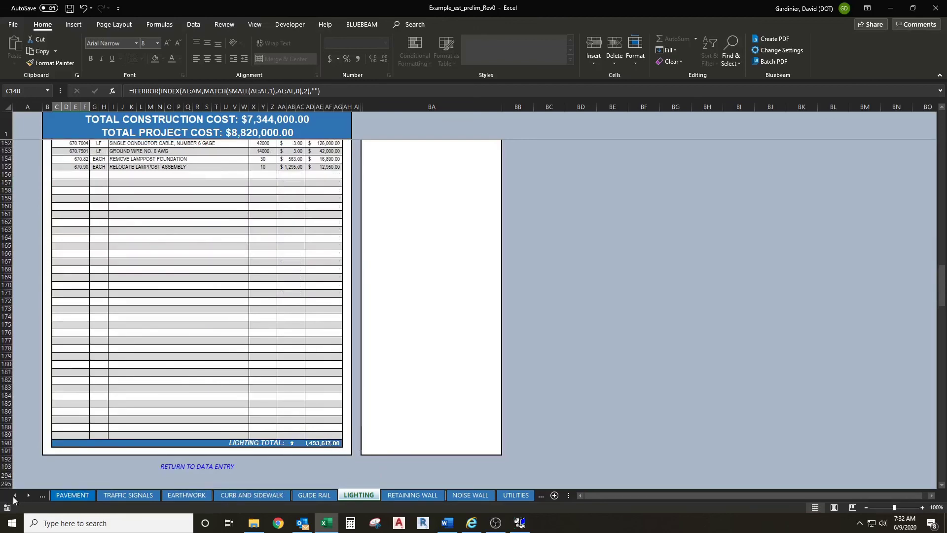
Return to the DATA ENTRY sheet and check the Lighting section's itemized subtotal and overall total.
{"action": "left_click", "coordinate": [193, 466]}
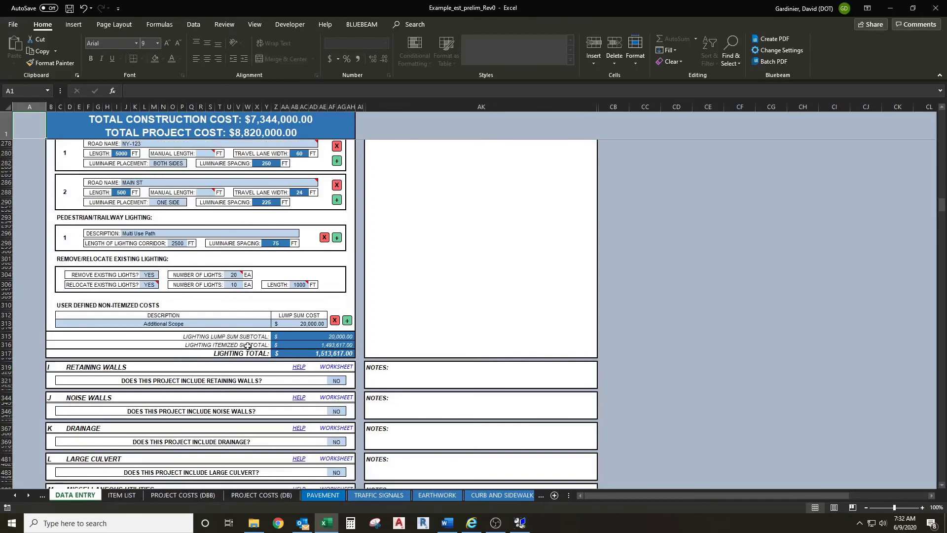
{"action": "left_click", "coordinate": [307, 347]}
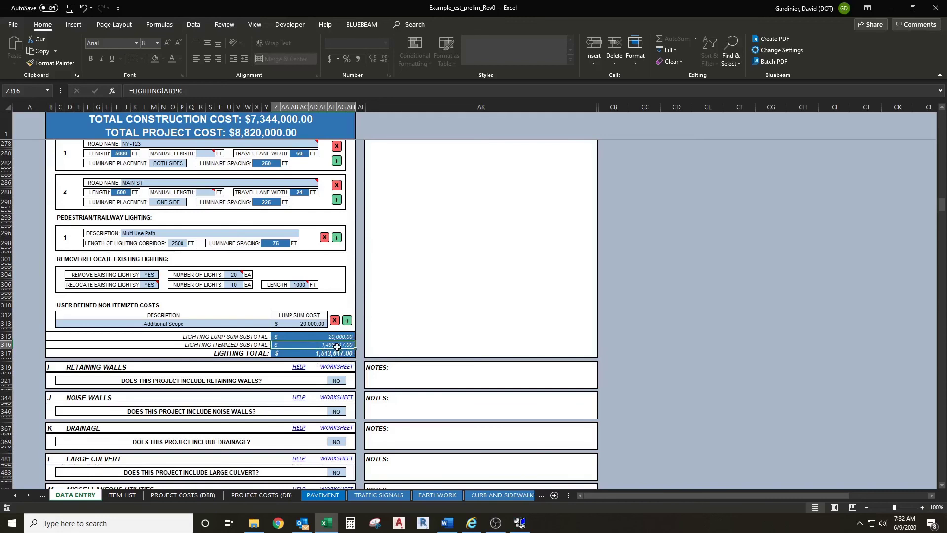
{"action": "left_click", "coordinate": [306, 354]}
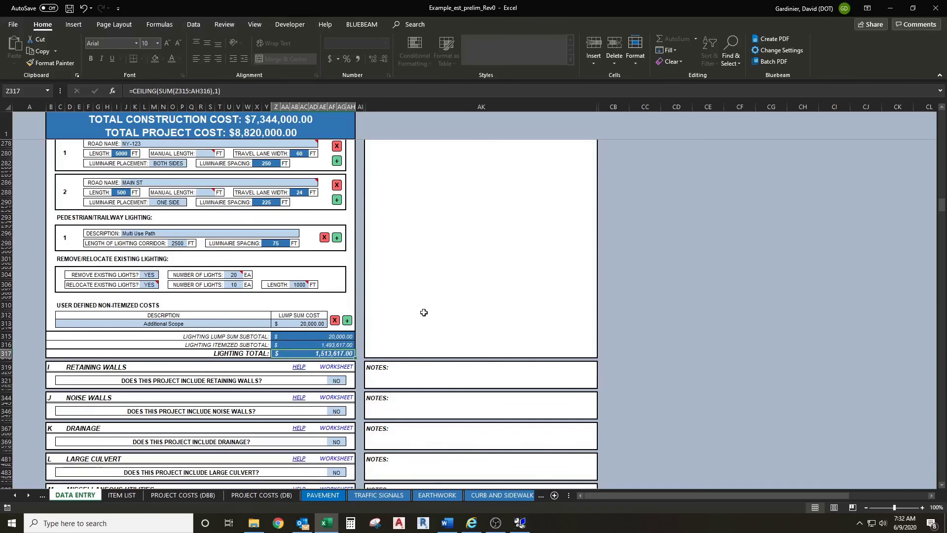
{"action": "scroll", "coordinate": [424, 312], "scroll_direction": "down", "scroll_amount": 1}
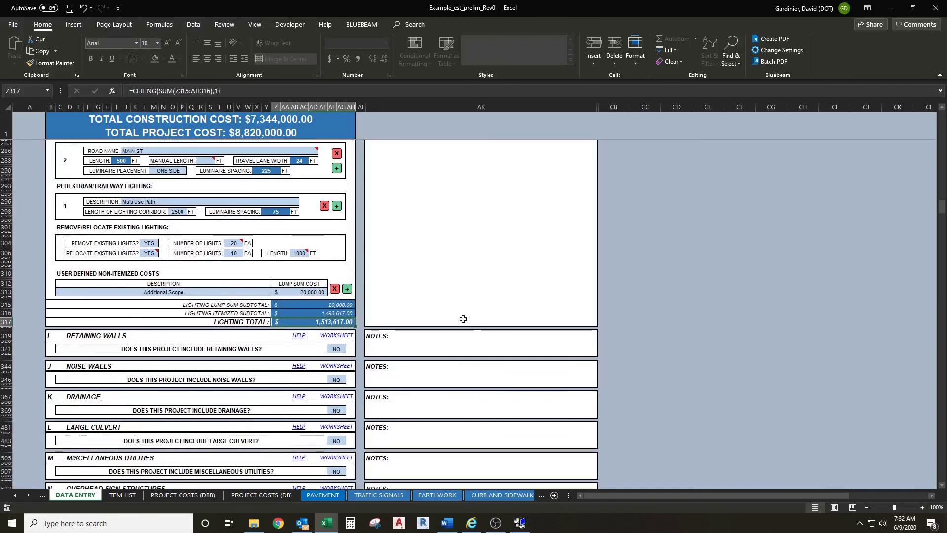